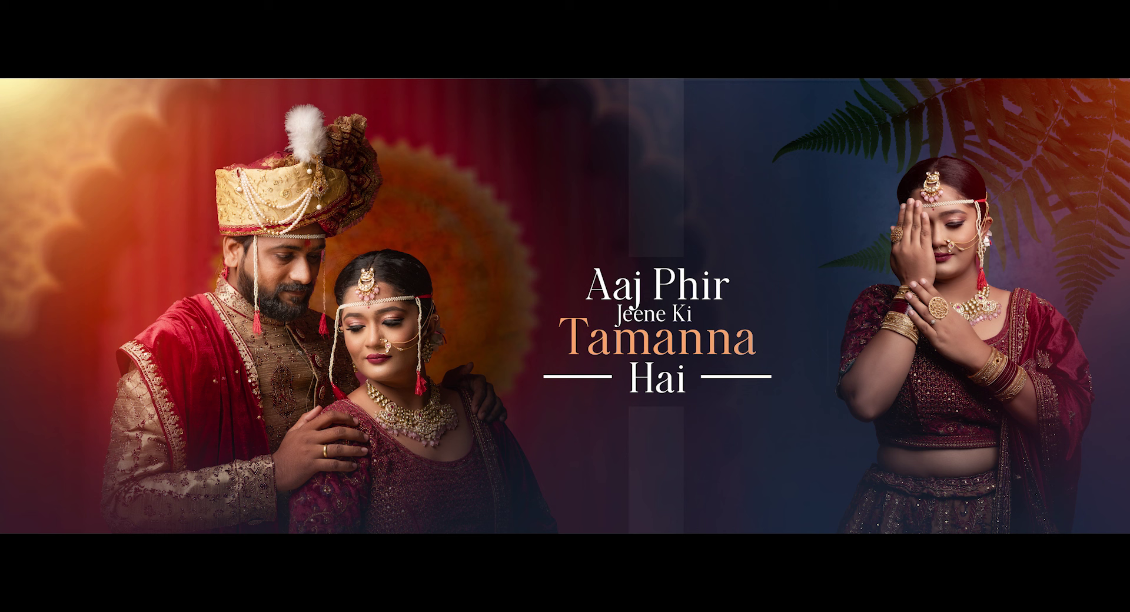
Exit the full-screen preview of the finished wedding banner
{"action": "key", "text": "f"}
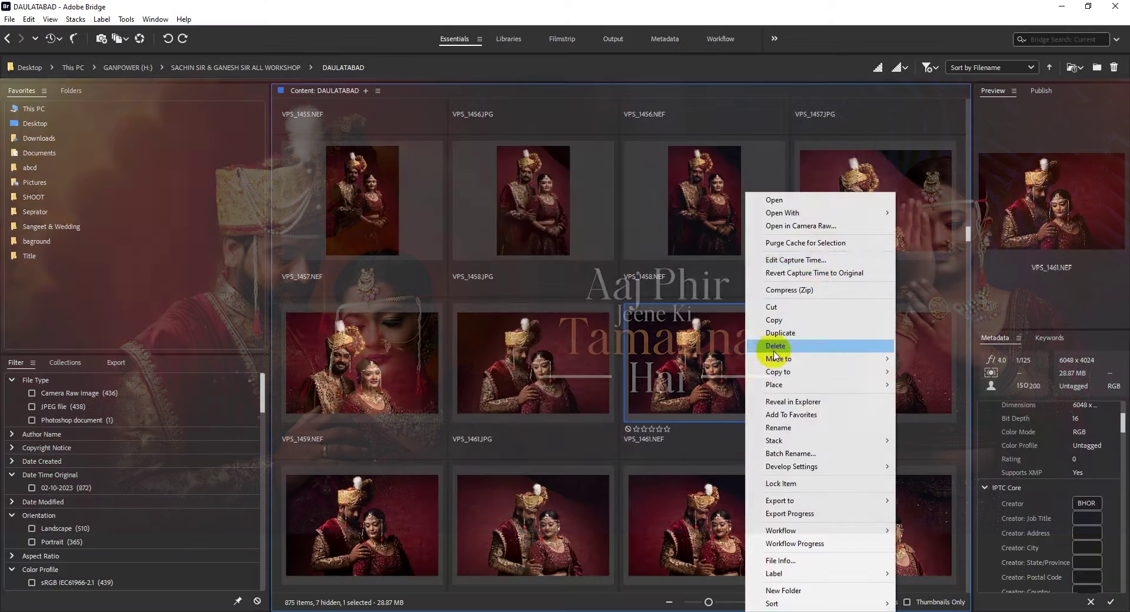
Brighten VPS_1461.NEF in Camera Raw with Exposure +0.65, Highlights -32 and Shadows +93
{"action": "left_click", "coordinate": [640, 264]}
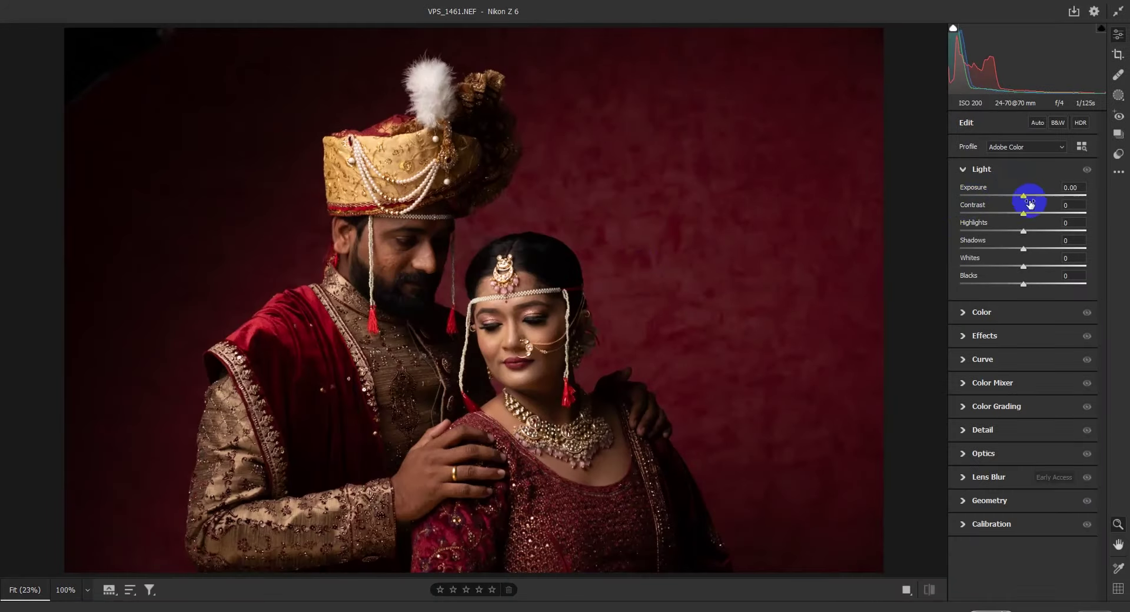
{"action": "left_click", "coordinate": [1029, 196]}
{"action": "left_click_drag", "start_coordinate": [1037, 252], "coordinate": [1083, 249]}
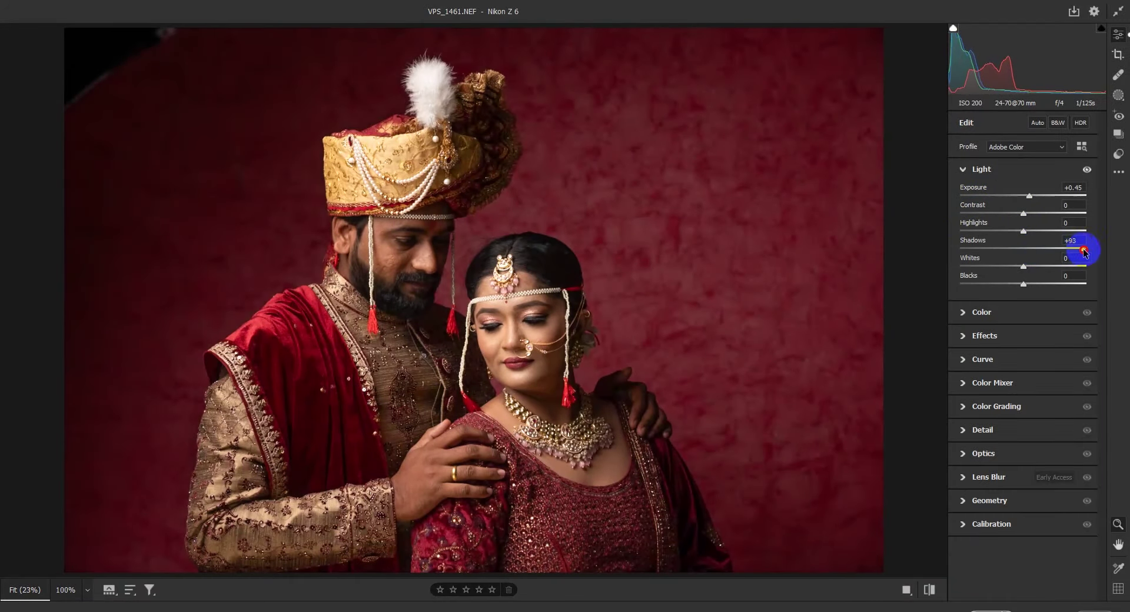
{"action": "left_click_drag", "start_coordinate": [1023, 231], "coordinate": [1004, 231]}
{"action": "left_click_drag", "start_coordinate": [1028, 195], "coordinate": [1031, 196]}
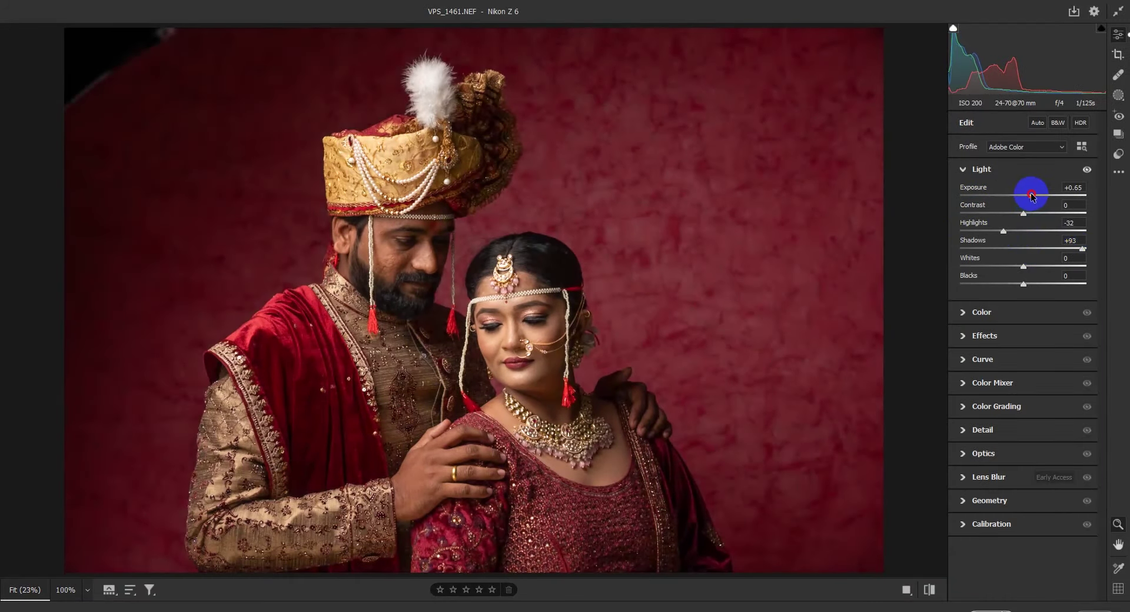
{"action": "left_click", "coordinate": [1022, 262]}
{"action": "left_click", "coordinate": [966, 312]}
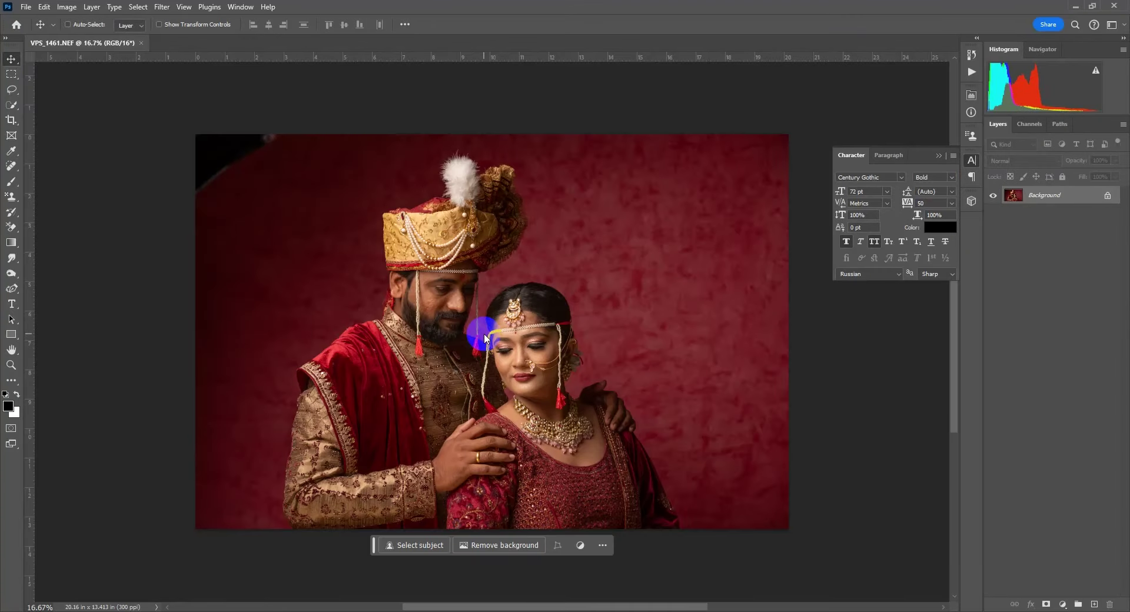
Spot-heal the blemishes under the groom's eye and on his cheek, forehead and beard
{"action": "left_click_drag", "start_coordinate": [485, 337], "coordinate": [501, 360]}
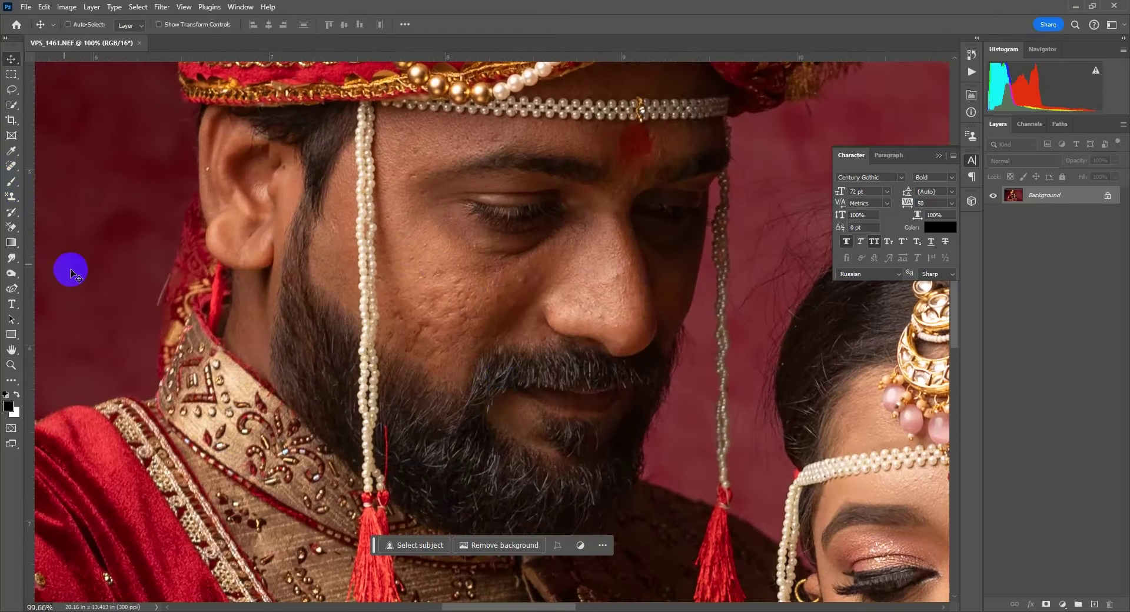
{"action": "key", "text": "j"}
{"action": "right_click", "coordinate": [12, 165]}
{"action": "left_click", "coordinate": [53, 157]}
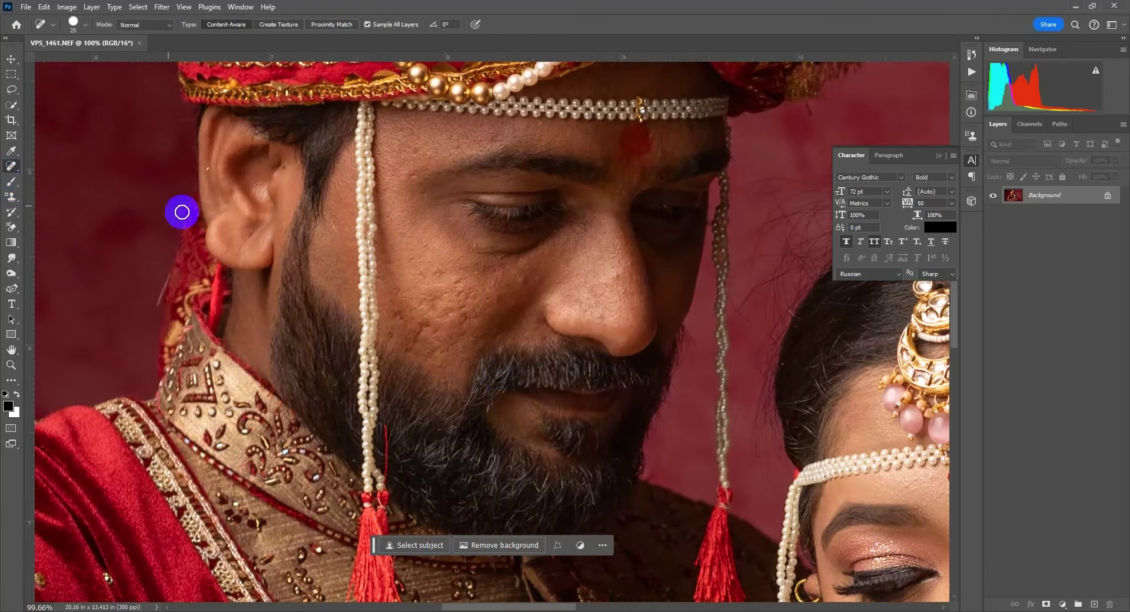
{"action": "left_click", "coordinate": [520, 279]}
{"action": "left_click", "coordinate": [459, 280]}
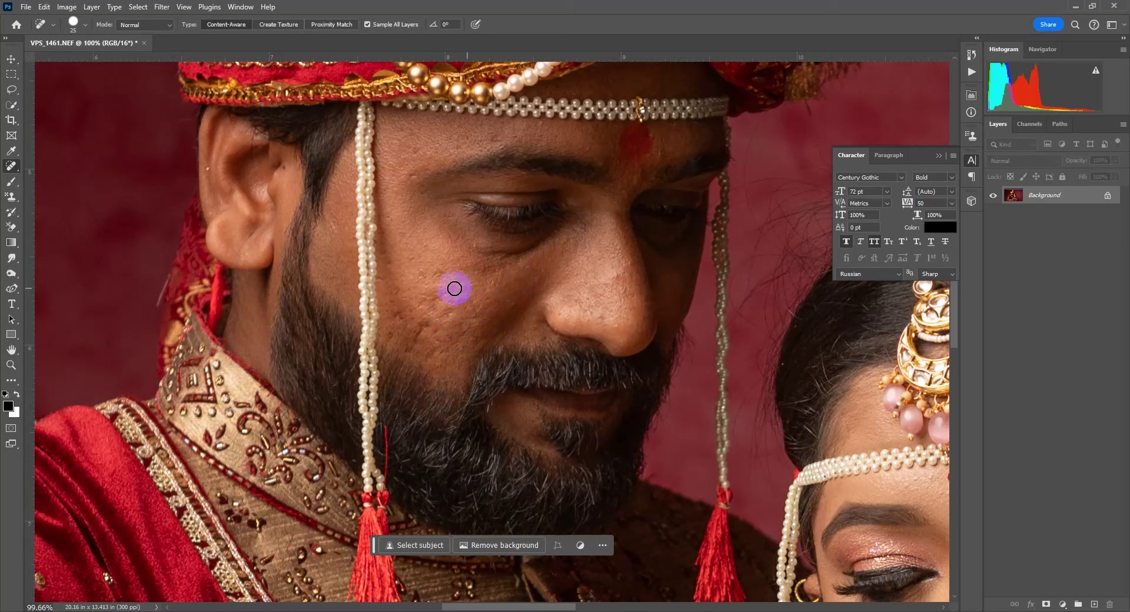
{"action": "left_click", "coordinate": [415, 168]}
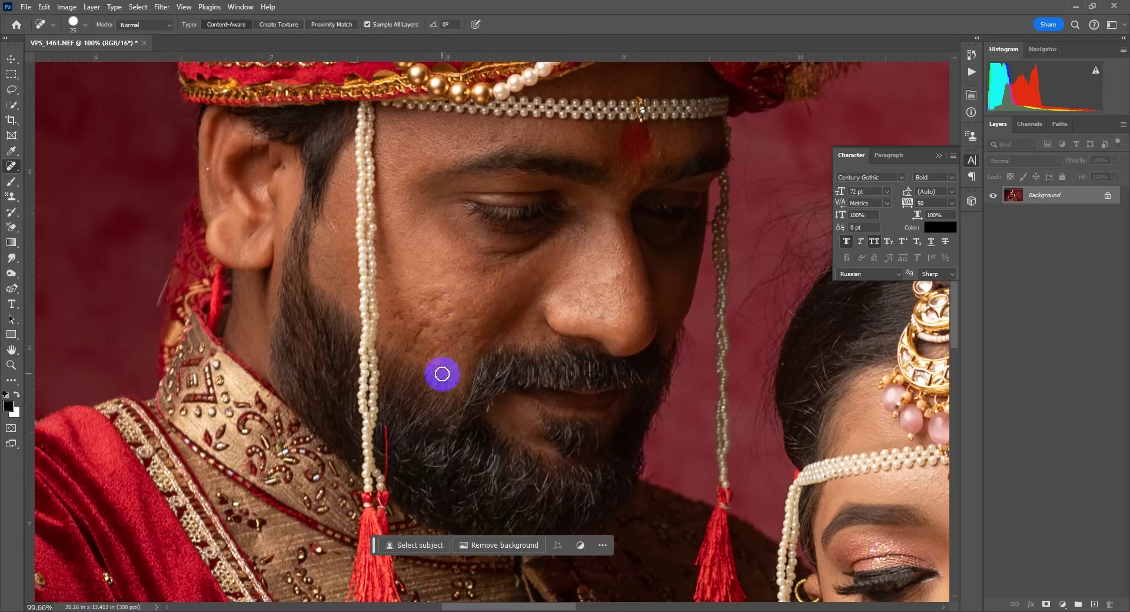
{"action": "left_click", "coordinate": [416, 328]}
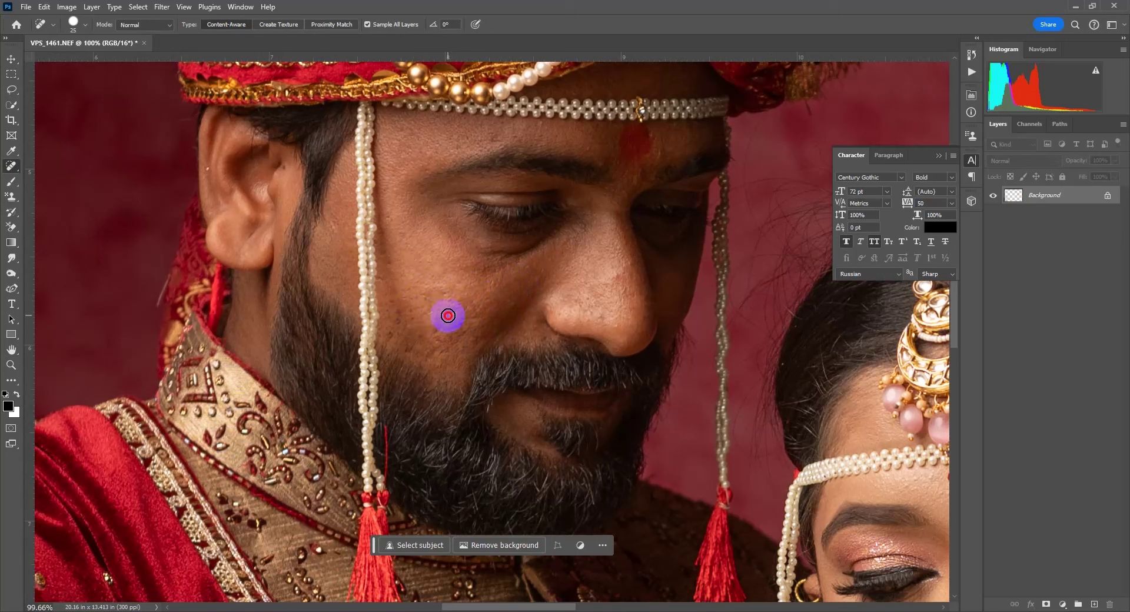
Spot-heal the spots on the bride's cheek and nose, then the groom's nose and cheek
{"action": "left_click_drag", "start_coordinate": [571, 306], "coordinate": [421, 257]}
{"action": "left_click", "coordinate": [507, 385]}
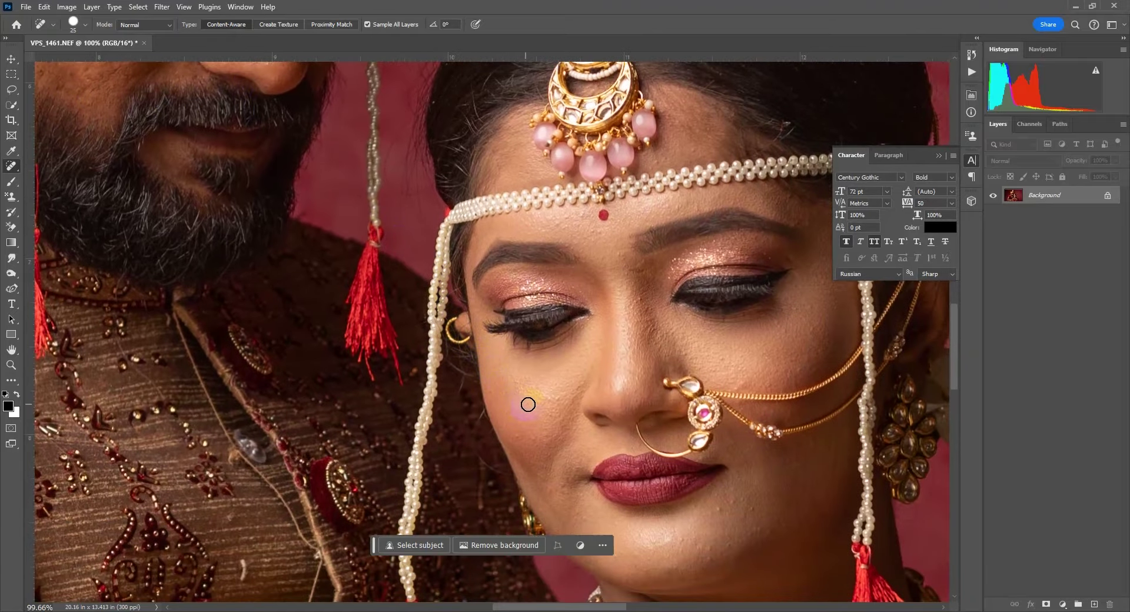
{"action": "left_click_drag", "start_coordinate": [528, 405], "coordinate": [308, 249]}
{"action": "left_click", "coordinate": [382, 275]}
{"action": "left_click", "coordinate": [601, 296]}
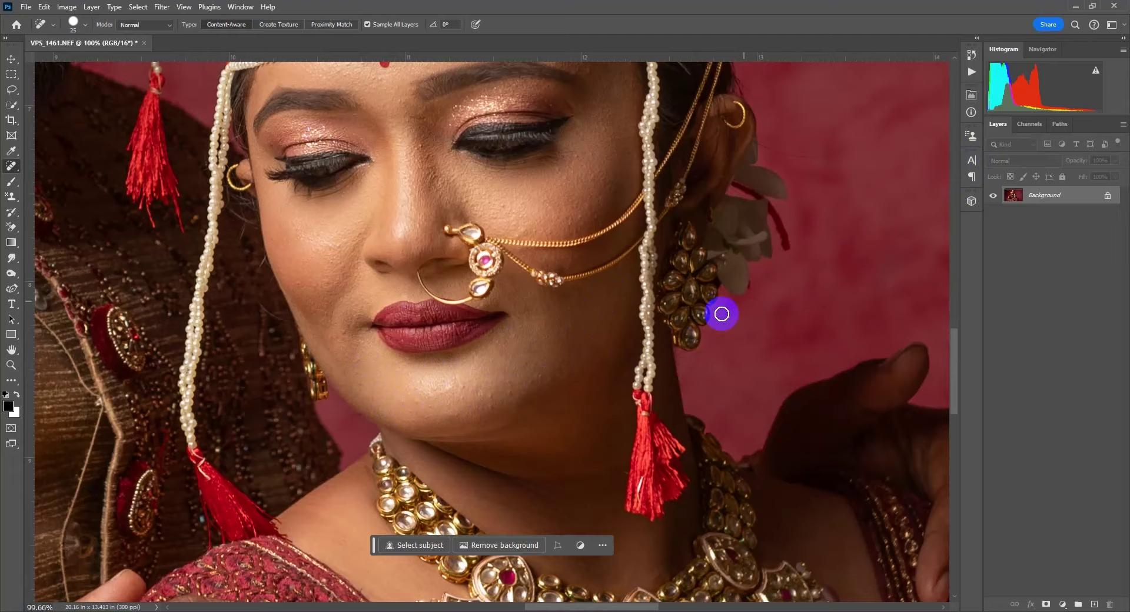
{"action": "mouse_move", "coordinate": [721, 313]}
{"action": "left_mouse_down"}
{"action": "mouse_move", "coordinate": [603, 423]}
{"action": "mouse_move", "coordinate": [588, 359]}
{"action": "mouse_move", "coordinate": [398, 341]}
{"action": "mouse_move", "coordinate": [540, 512]}
{"action": "left_mouse_up"}
{"action": "left_click", "coordinate": [385, 289]}
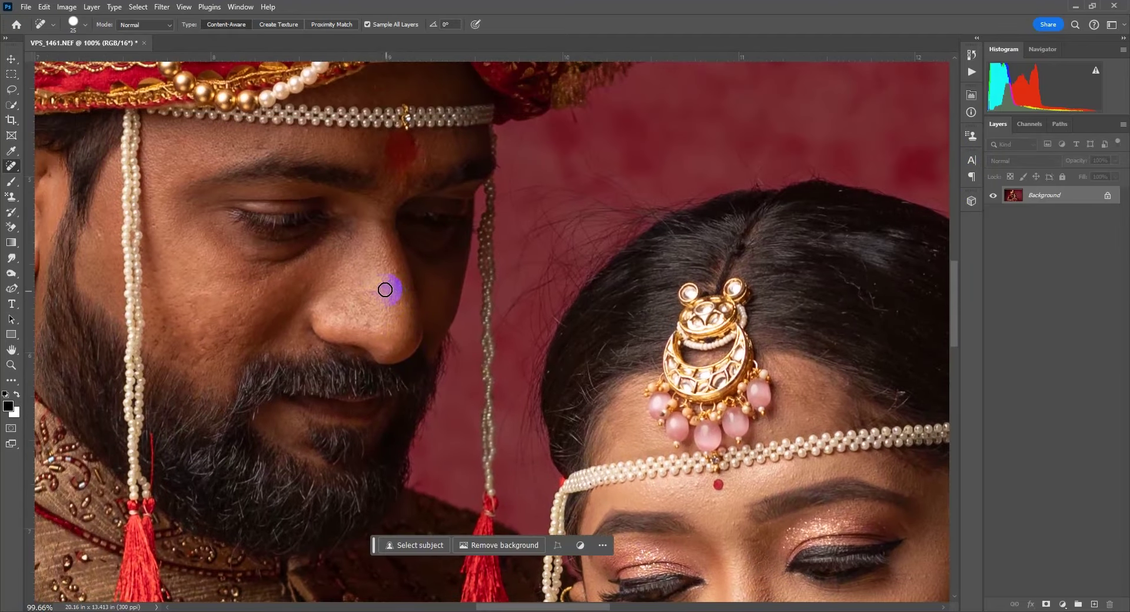
{"action": "key", "text": "ctrl+minus"}
{"action": "key", "text": "ctrl+minus"}
{"action": "key", "text": "ctrl+minus"}
{"action": "left_click", "coordinate": [359, 299]}
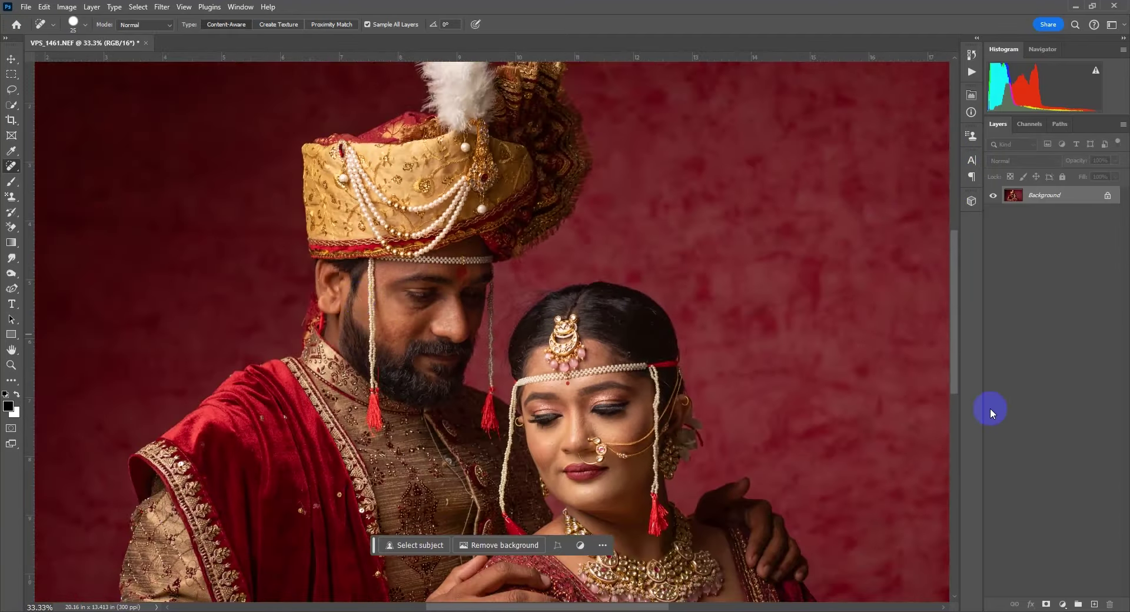
Add a brightening Curves layer with its mask inverted to hide the effect
{"action": "left_click", "coordinate": [1062, 604]}
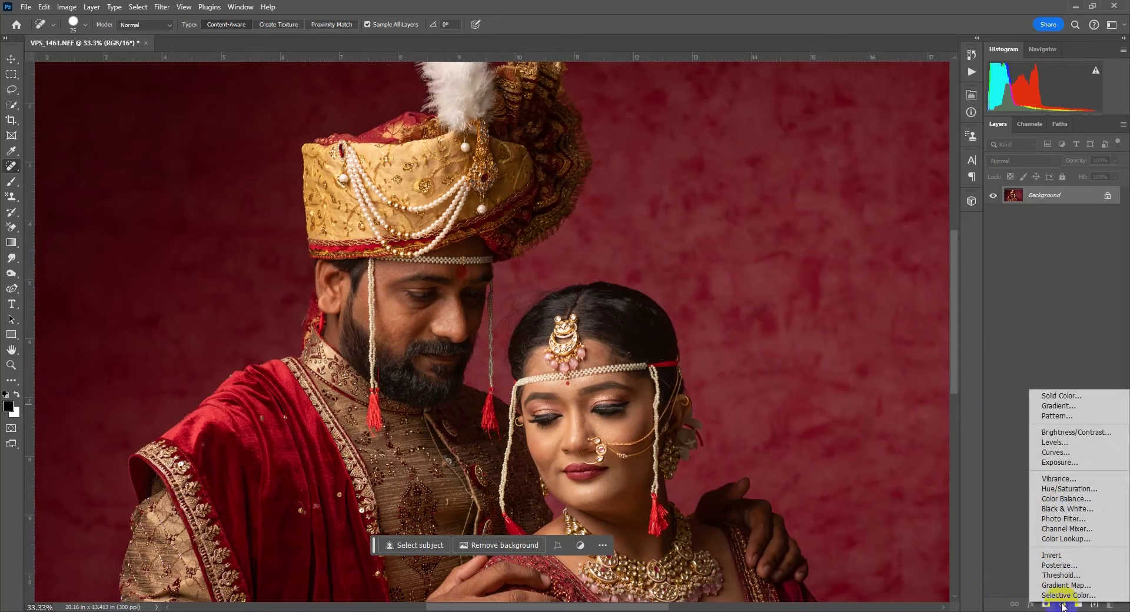
{"action": "left_click", "coordinate": [1051, 453]}
{"action": "left_click_drag", "start_coordinate": [880, 209], "coordinate": [890, 198]}
{"action": "left_click_drag", "start_coordinate": [856, 243], "coordinate": [853, 238]}
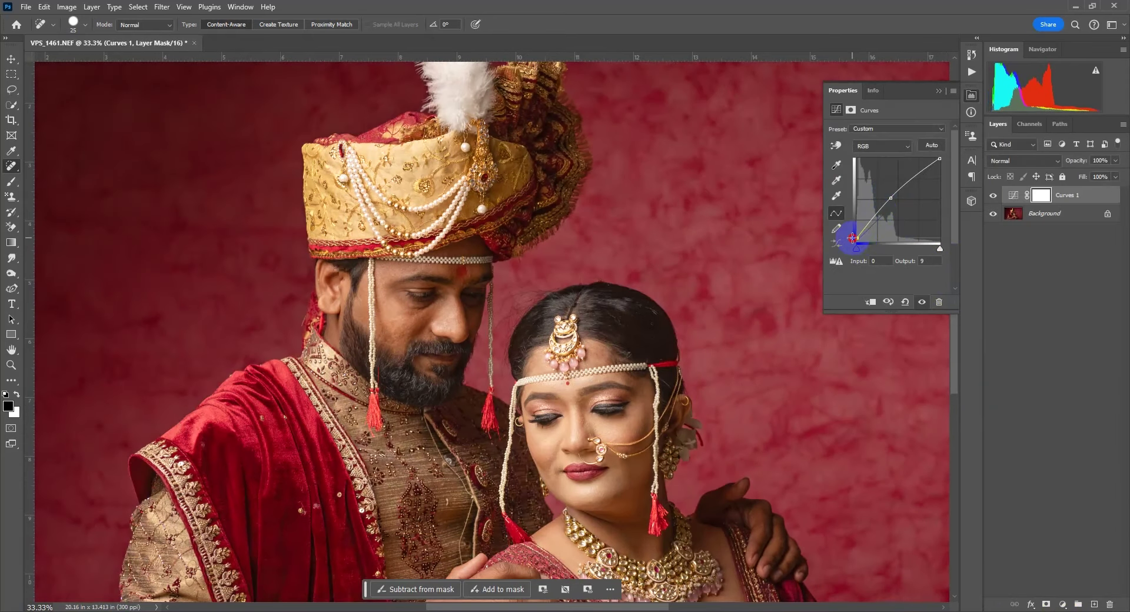
{"action": "left_click", "coordinate": [1037, 198]}
{"action": "key", "text": "ctrl+i"}
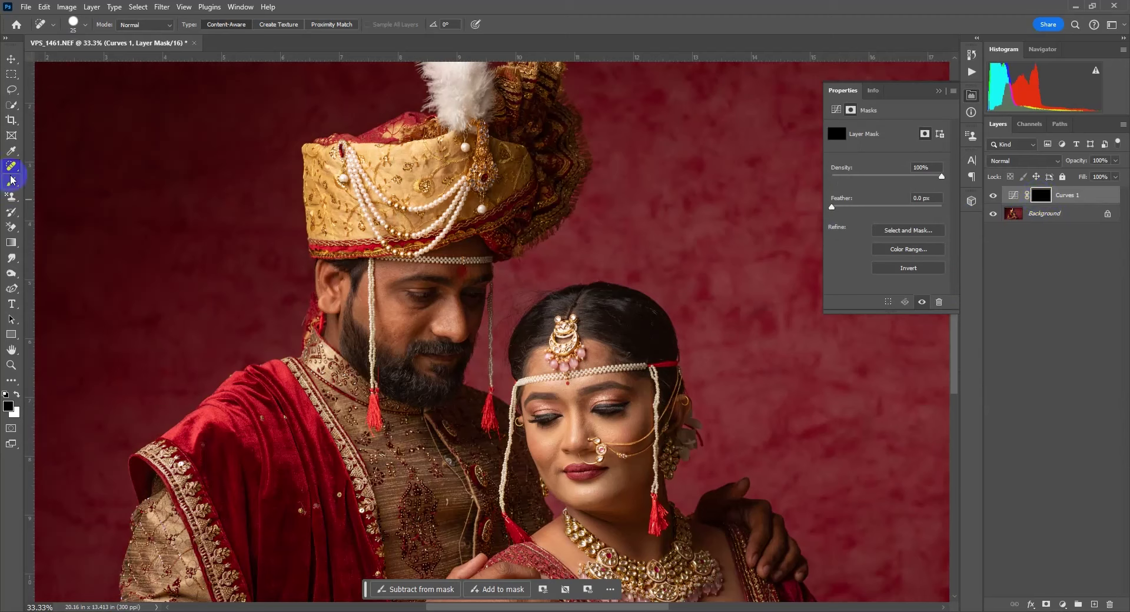
Paint the brightening onto the groom's face, soften the curve, and stamp visible layers into Layer 1
{"action": "left_click", "coordinate": [11, 181]}
{"action": "left_click", "coordinate": [16, 394]}
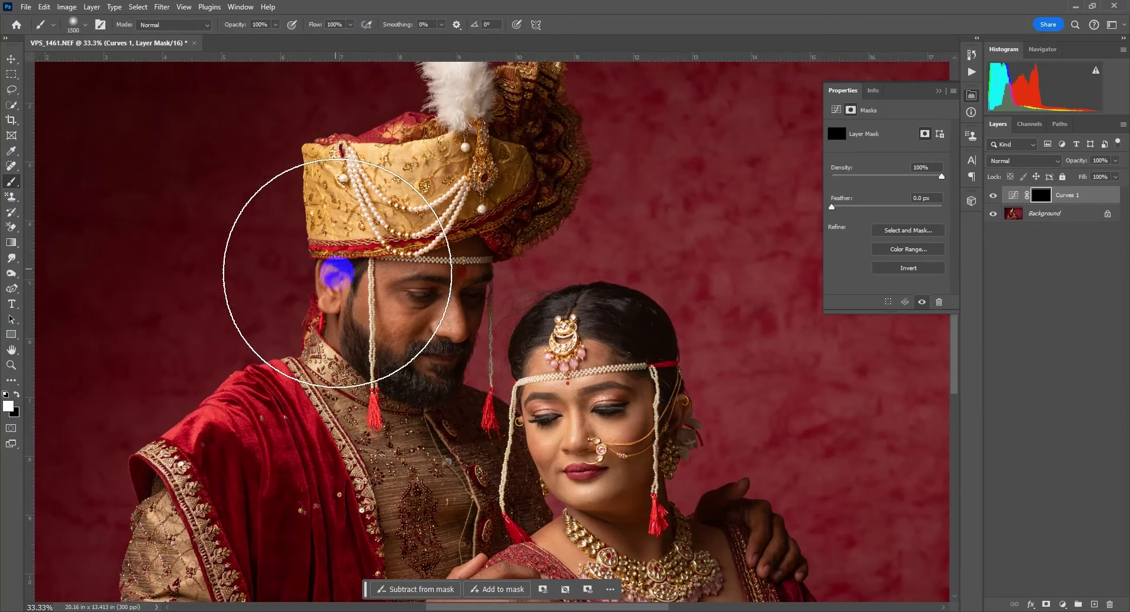
{"action": "left_click_drag", "start_coordinate": [338, 272], "coordinate": [375, 324]}
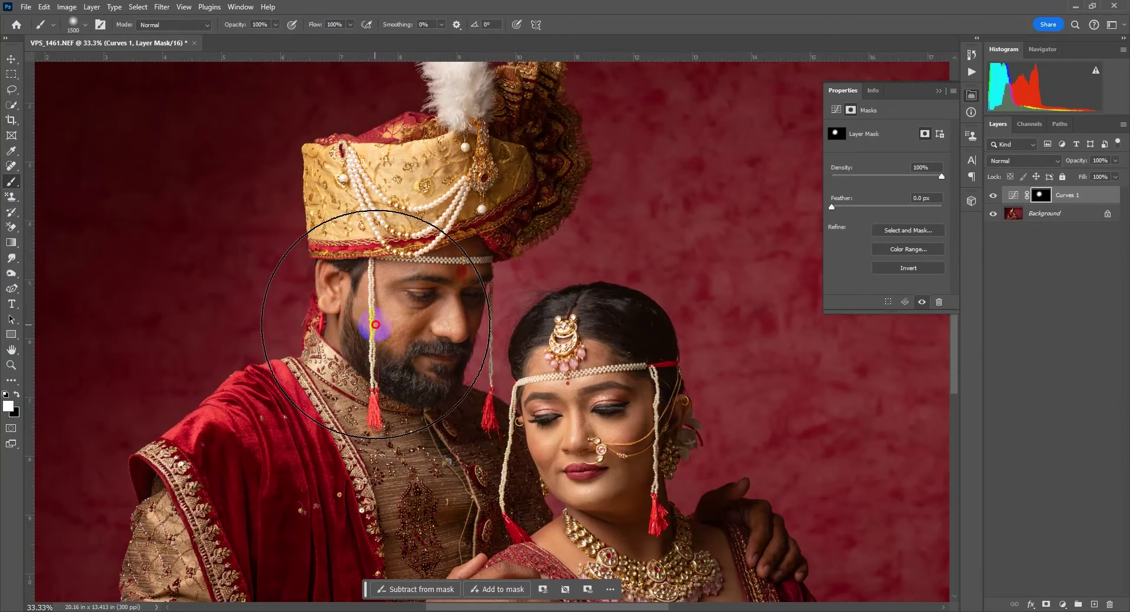
{"action": "left_click", "coordinate": [993, 195]}
{"action": "left_click", "coordinate": [993, 195]}
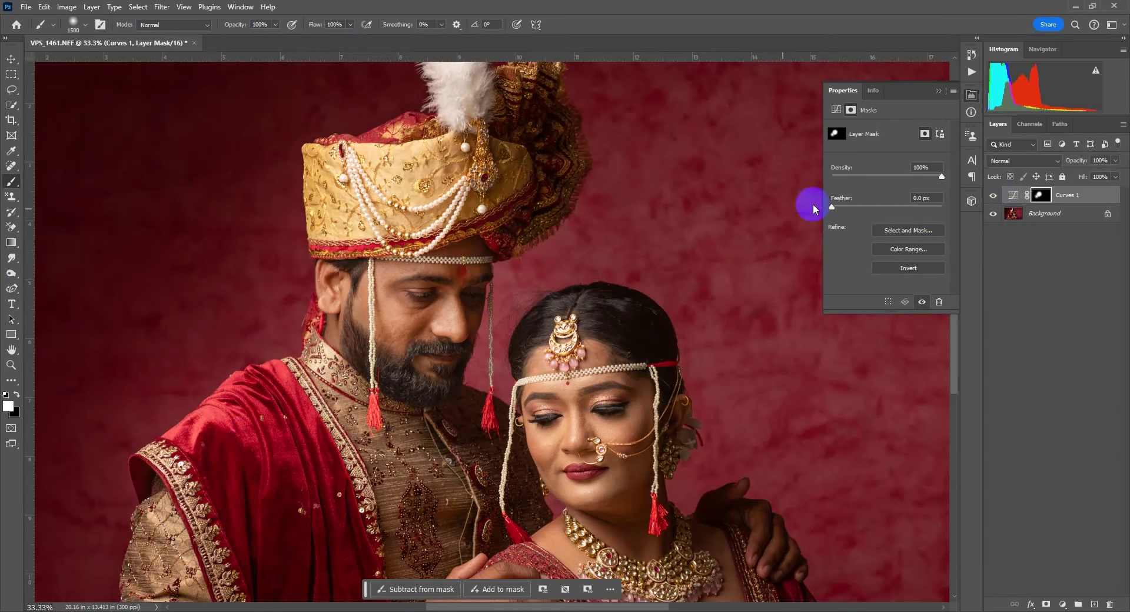
{"action": "left_click", "coordinate": [994, 196]}
{"action": "left_click", "coordinate": [994, 197]}
{"action": "left_click", "coordinate": [1012, 195]}
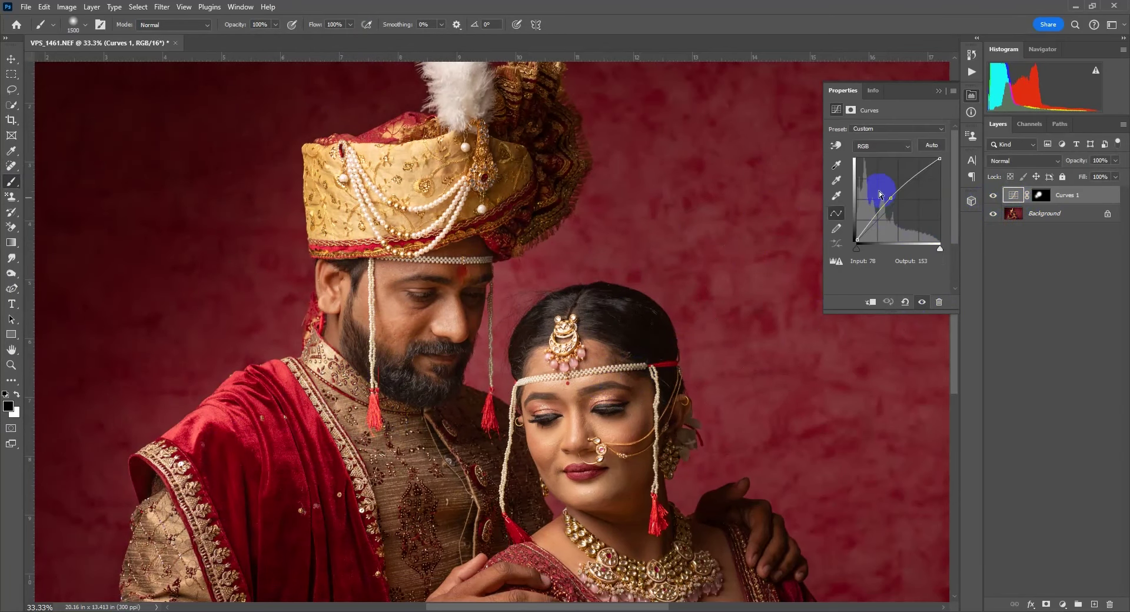
{"action": "left_click_drag", "start_coordinate": [878, 189], "coordinate": [892, 195]}
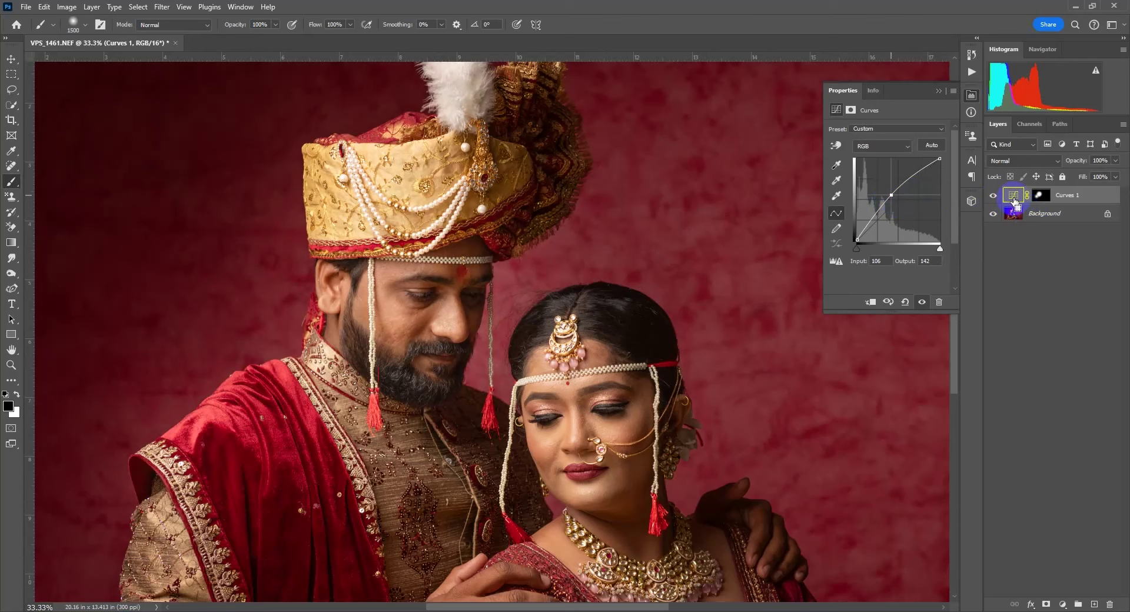
{"action": "key", "text": "ctrl+shift+alt+e"}
Apply SkinFiner to Layer 1 with Amount 59, Saturation +23, Brightness +19, Contrast +42
{"action": "left_click", "coordinate": [162, 7]}
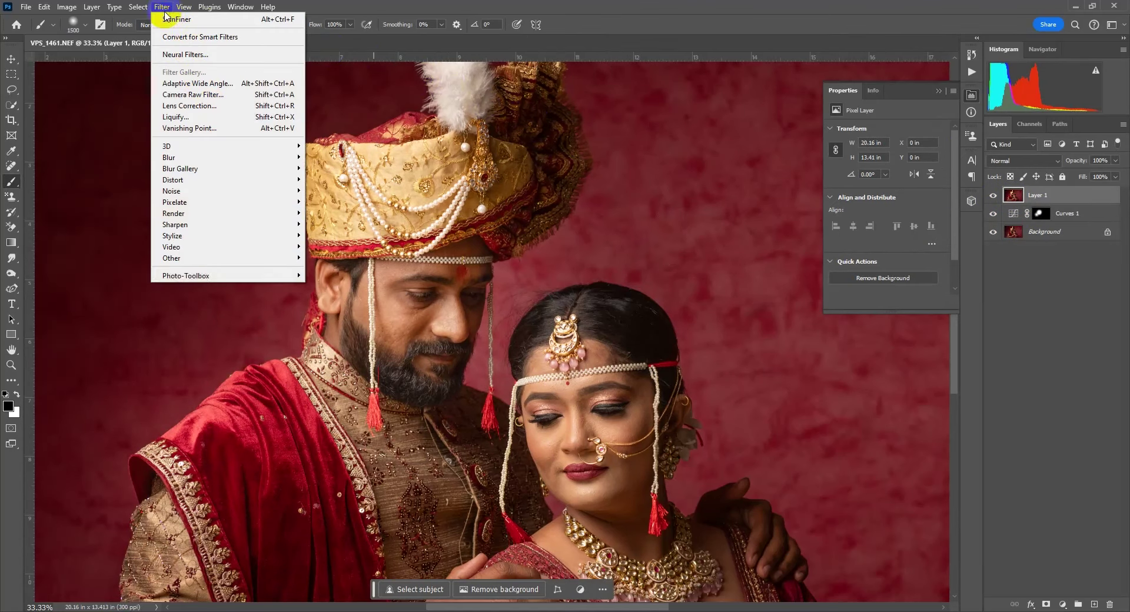
{"action": "left_click", "coordinate": [673, 383]}
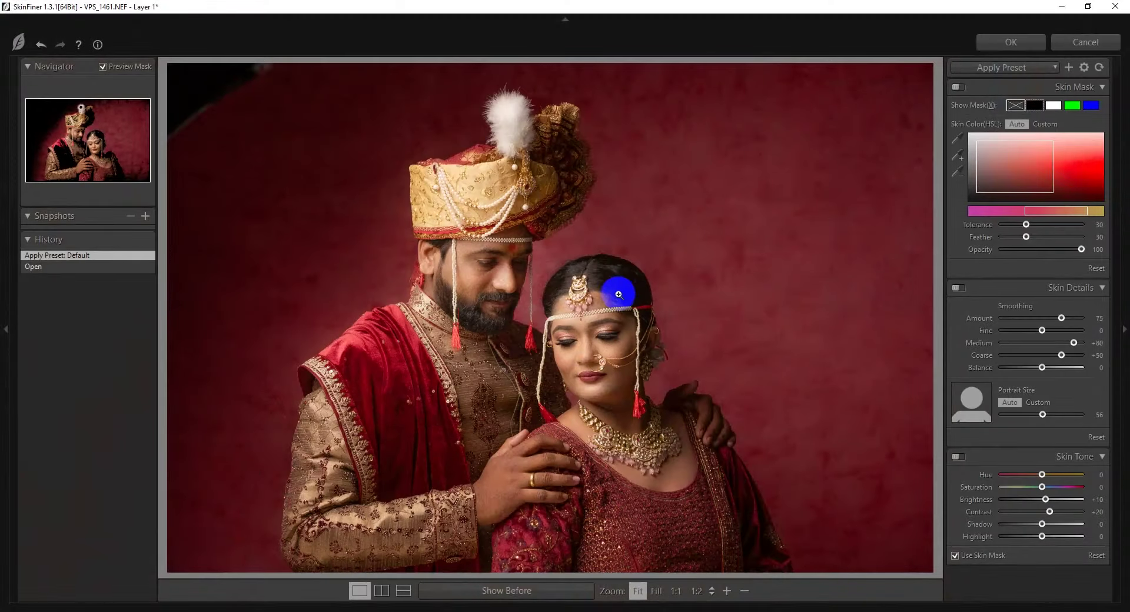
{"action": "left_click_drag", "start_coordinate": [1061, 317], "coordinate": [1053, 318]}
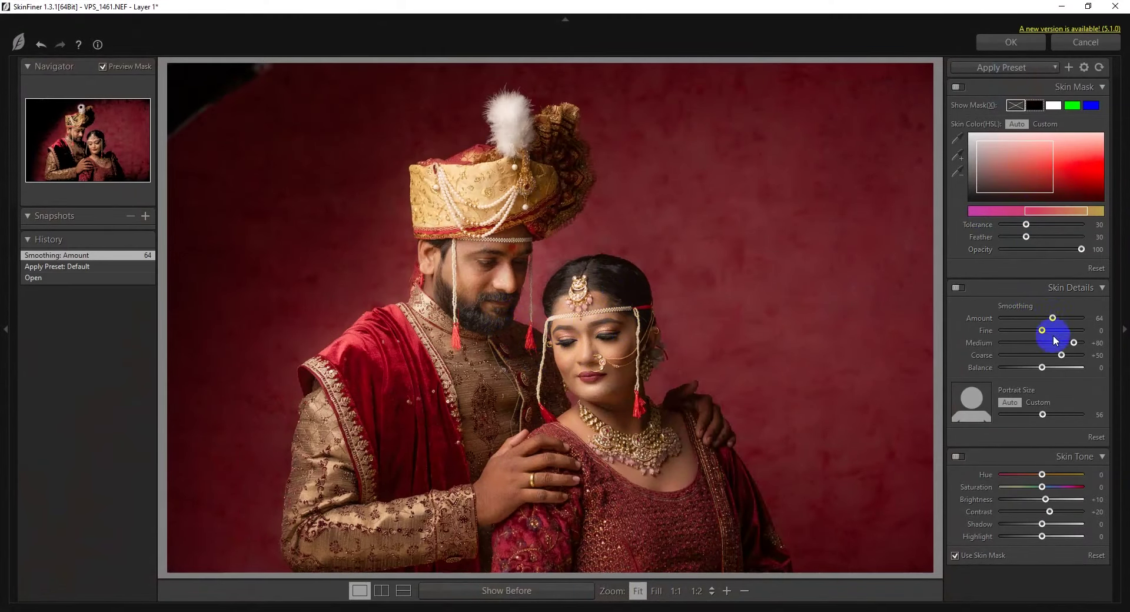
{"action": "mouse_move", "coordinate": [1045, 499]}
{"action": "left_mouse_down"}
{"action": "mouse_move", "coordinate": [1058, 511]}
{"action": "mouse_move", "coordinate": [1053, 487]}
{"action": "mouse_move", "coordinate": [1051, 500]}
{"action": "left_mouse_up"}
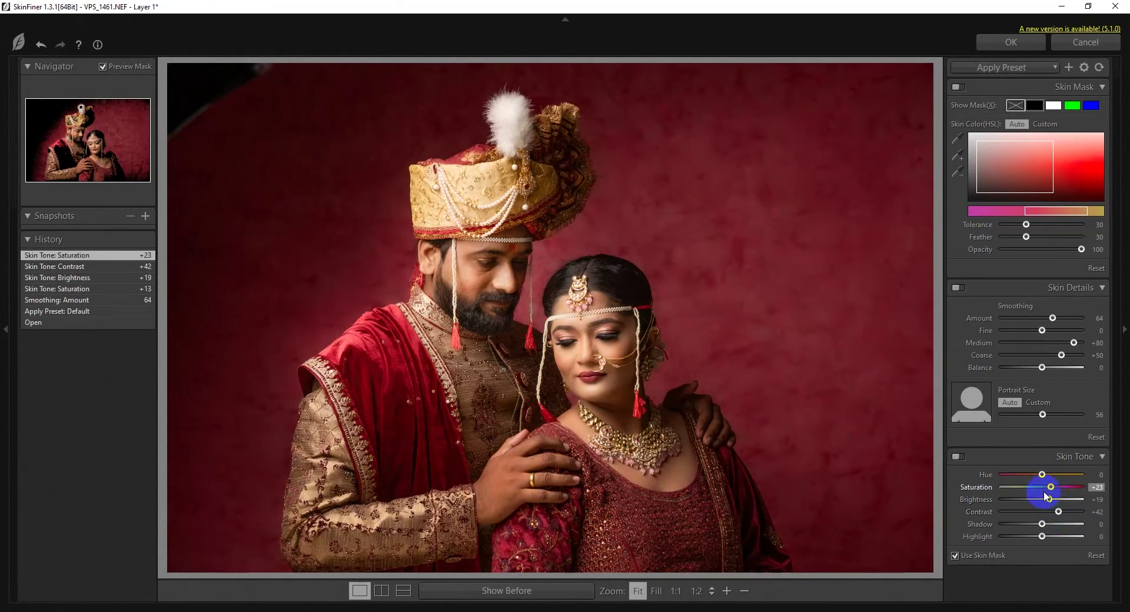
{"action": "left_click", "coordinate": [1053, 318]}
{"action": "left_click_drag", "start_coordinate": [1048, 318], "coordinate": [1049, 318]}
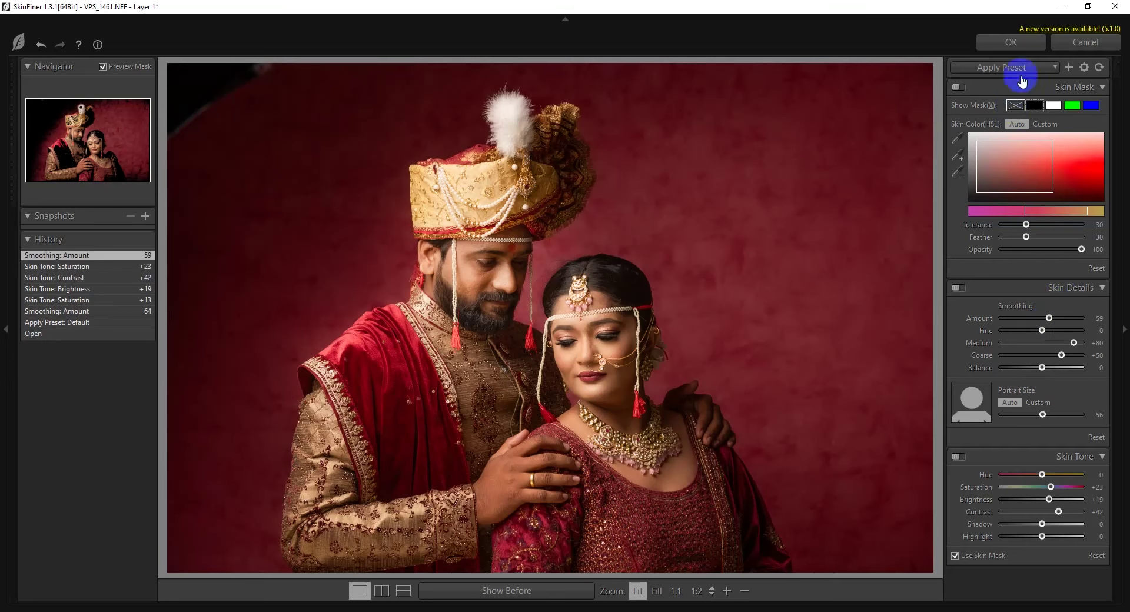
{"action": "key", "text": "Return"}
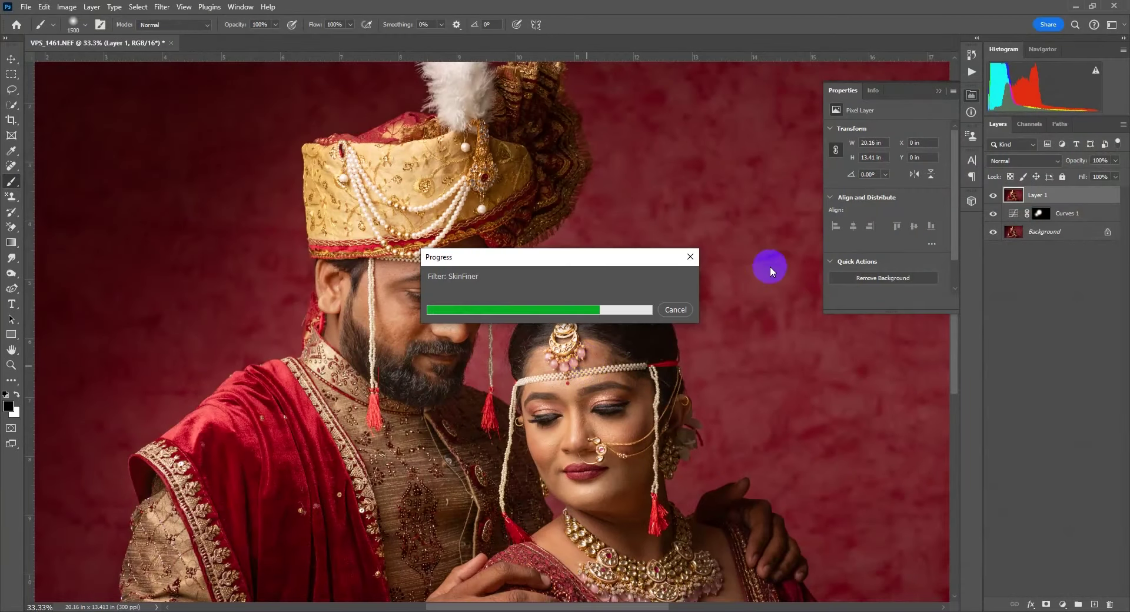
{"action": "key", "text": "ctrl+minus"}
{"action": "key", "text": "ctrl+minus"}
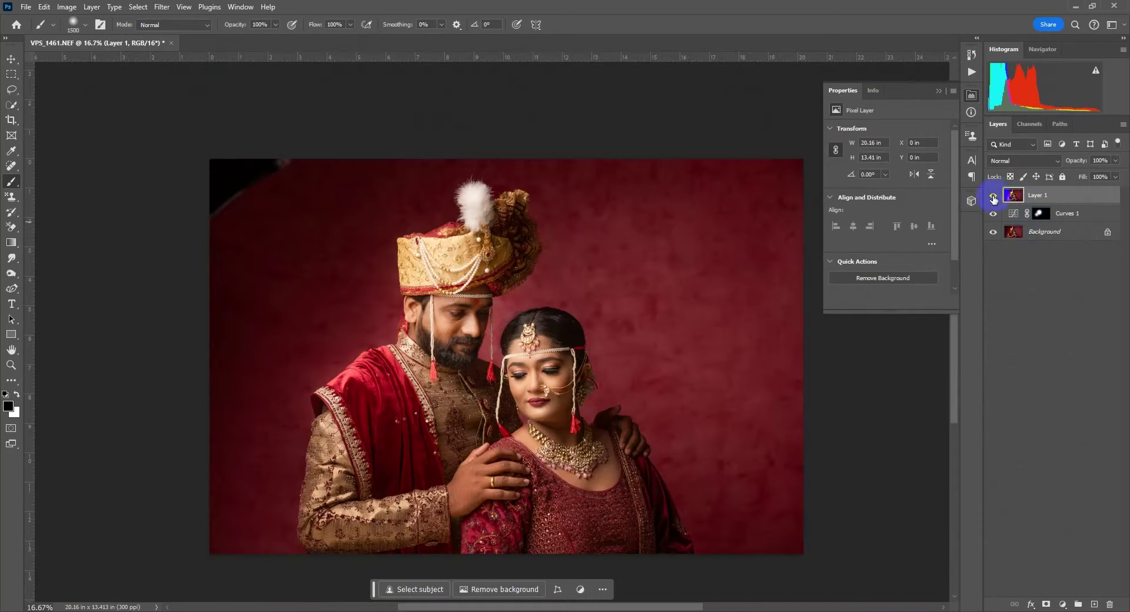
Zoom in on the bride and select the couple with Object Selection's Select Subject
{"action": "left_click", "coordinate": [993, 199]}
{"action": "left_click", "coordinate": [994, 199]}
{"action": "key", "text": "z"}
{"action": "mouse_move", "coordinate": [497, 331]}
{"action": "left_mouse_down"}
{"action": "mouse_move", "coordinate": [522, 342]}
{"action": "mouse_move", "coordinate": [525, 259]}
{"action": "left_mouse_up"}
{"action": "scroll", "coordinate": [523, 343], "scroll_direction": "down", "scroll_amount": 2}
{"action": "key", "text": "b"}
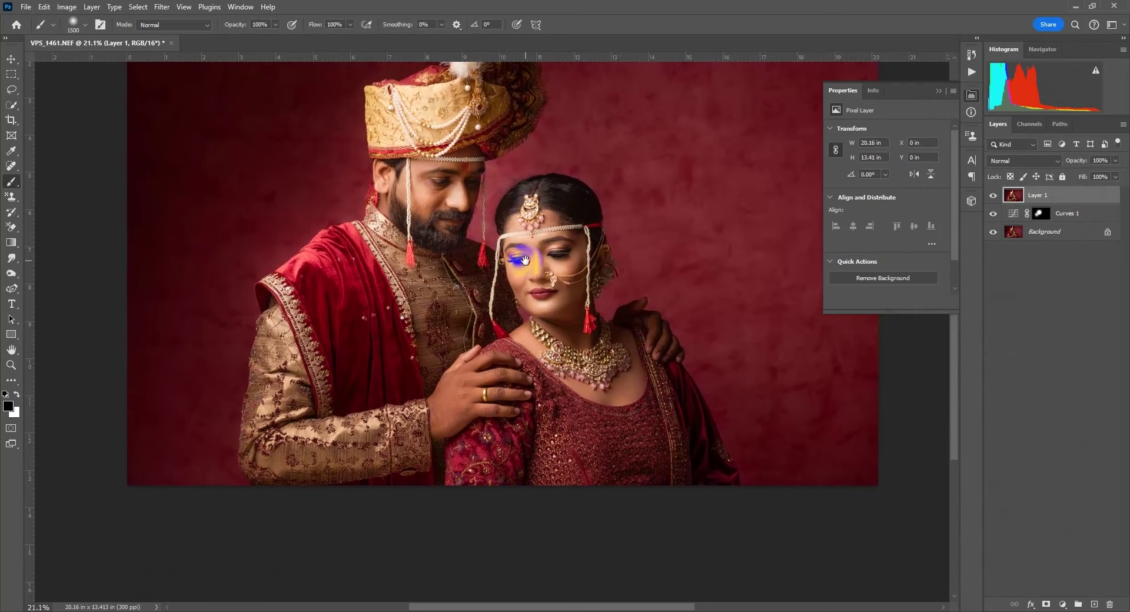
{"action": "right_click", "coordinate": [11, 105]}
{"action": "left_click", "coordinate": [59, 106]}
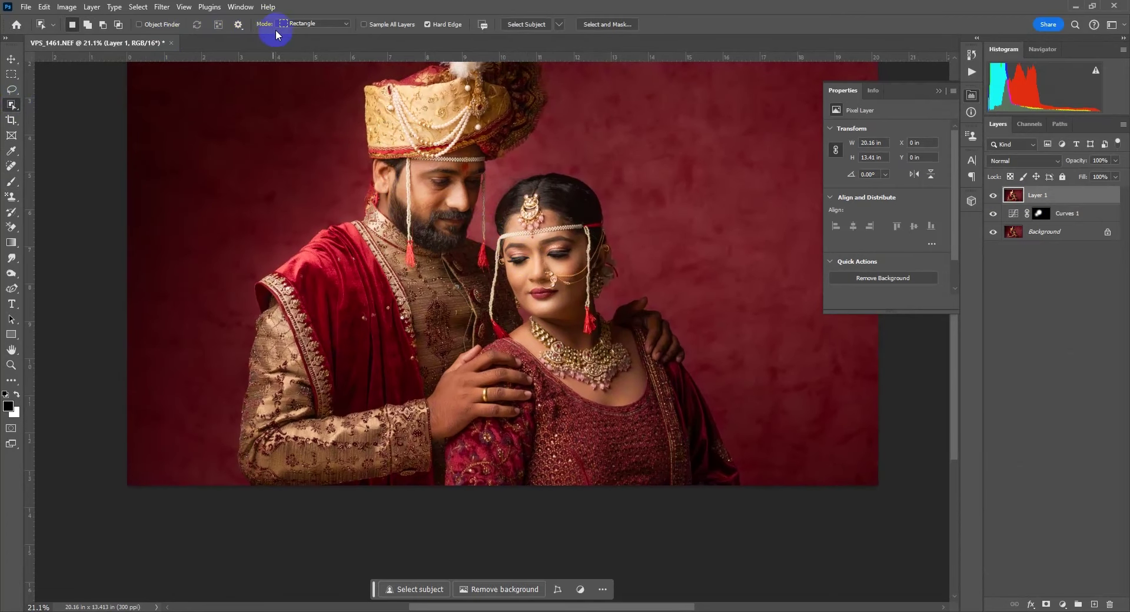
{"action": "left_click", "coordinate": [546, 26]}
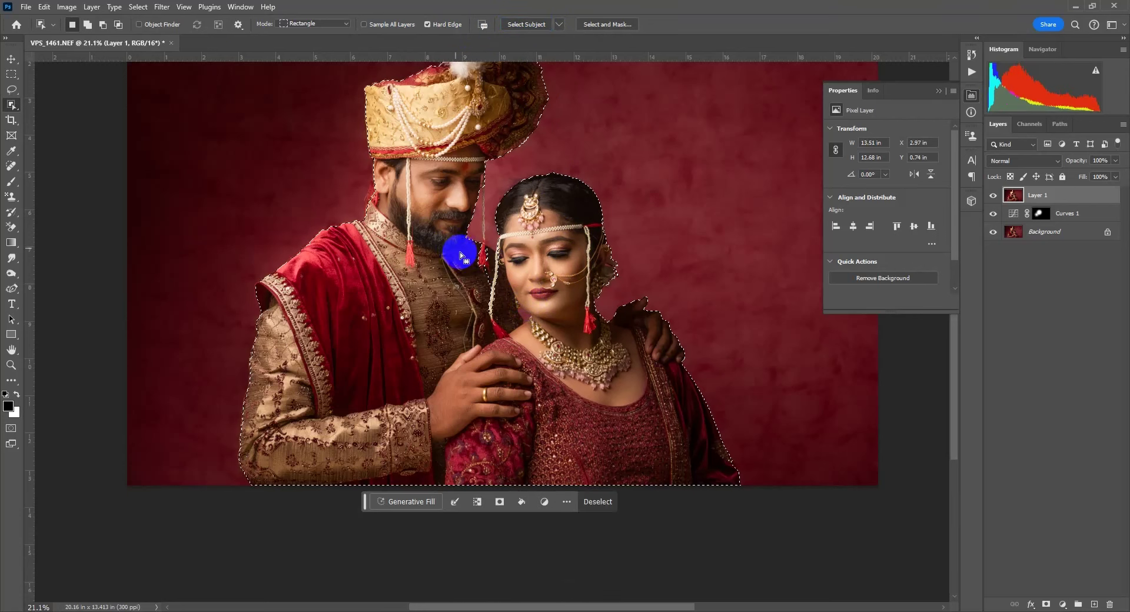
Add the groom's sleeve with Quick Selection, mask Layer 1 to the couple, then minimize Photoshop
{"action": "right_click", "coordinate": [16, 115]}
{"action": "left_click", "coordinate": [59, 118]}
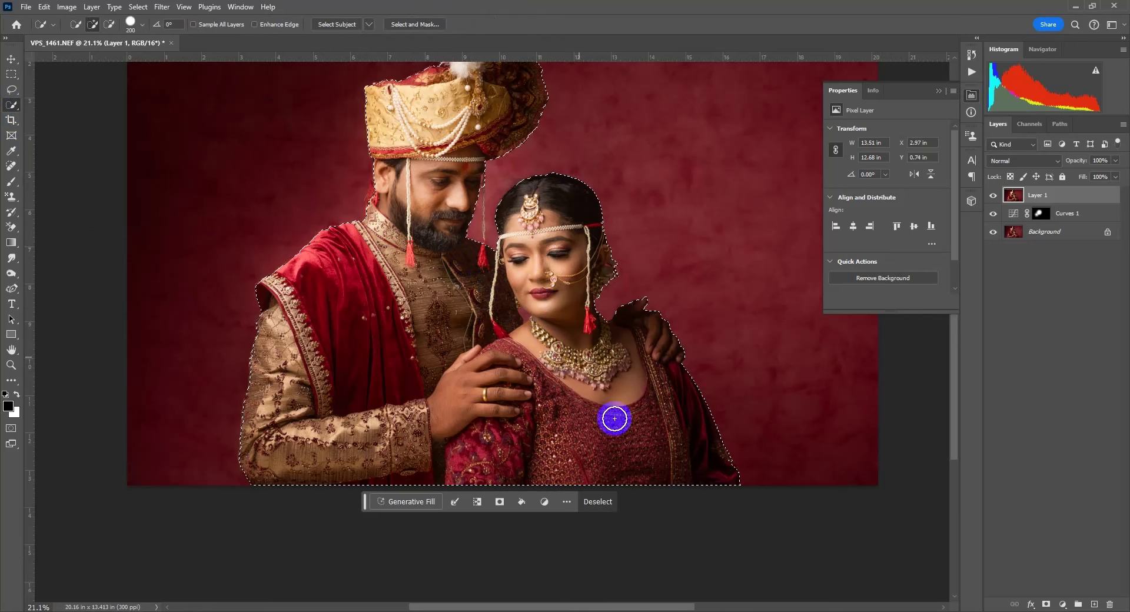
{"action": "left_click", "coordinate": [373, 369]}
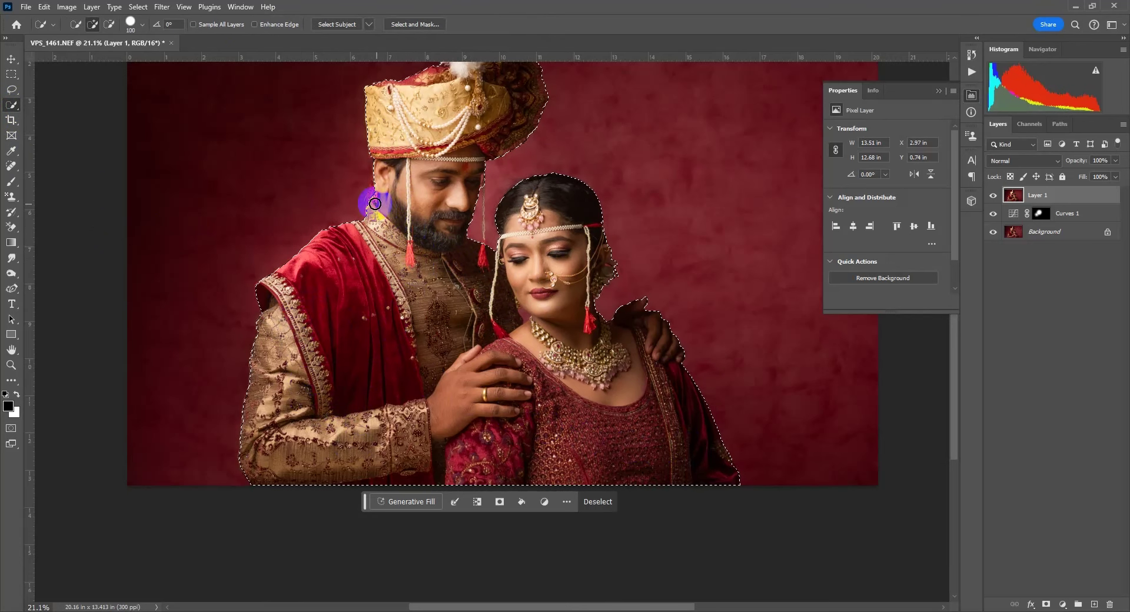
{"action": "key", "text": "bracketleft"}
{"action": "key", "text": "bracketleft"}
{"action": "key", "text": "bracketleft"}
{"action": "scroll", "coordinate": [461, 241], "scroll_direction": "up", "scroll_amount": 3}
{"action": "scroll", "coordinate": [461, 241], "scroll_direction": "right", "scroll_amount": 3}
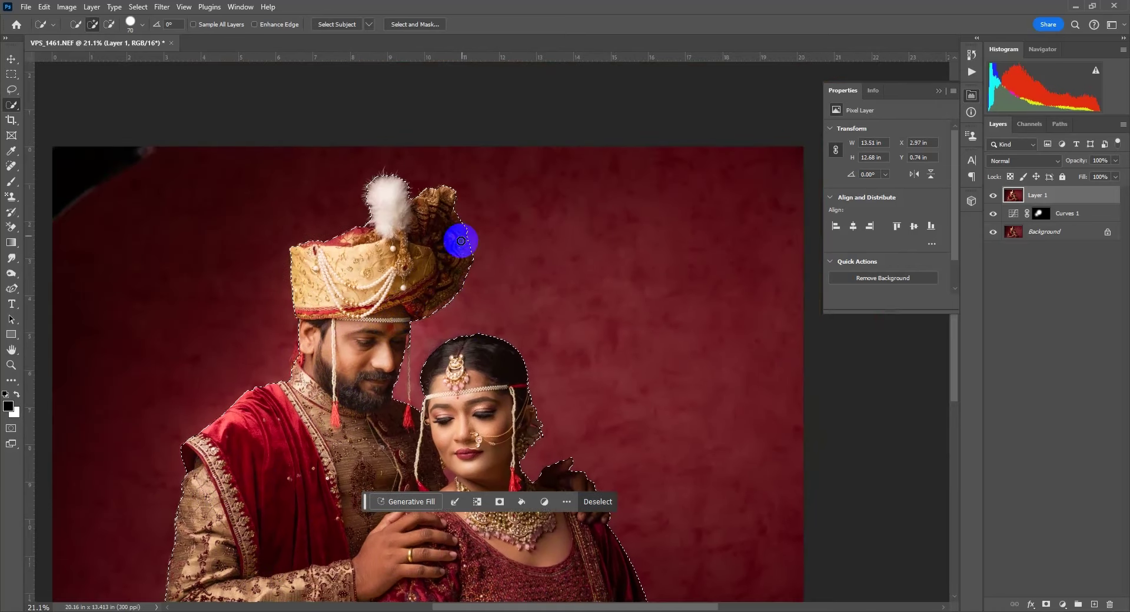
{"action": "key", "text": "ctrl+minus"}
{"action": "key", "text": "ctrl+minus"}
{"action": "key", "text": "ctrl+minus"}
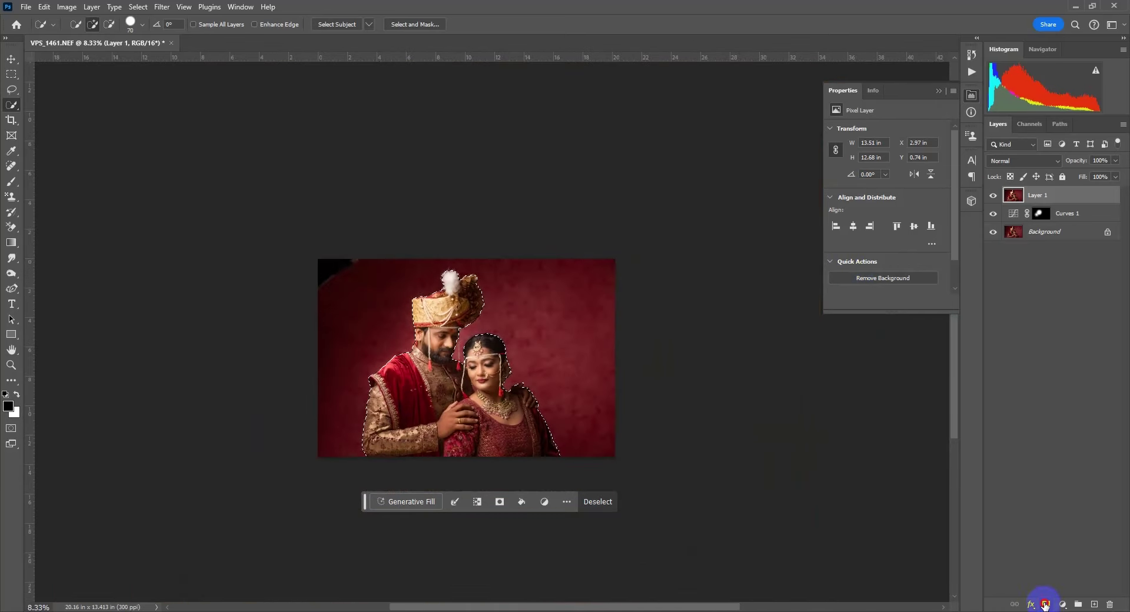
{"action": "left_click", "coordinate": [1044, 604]}
{"action": "left_click", "coordinate": [394, 552]}
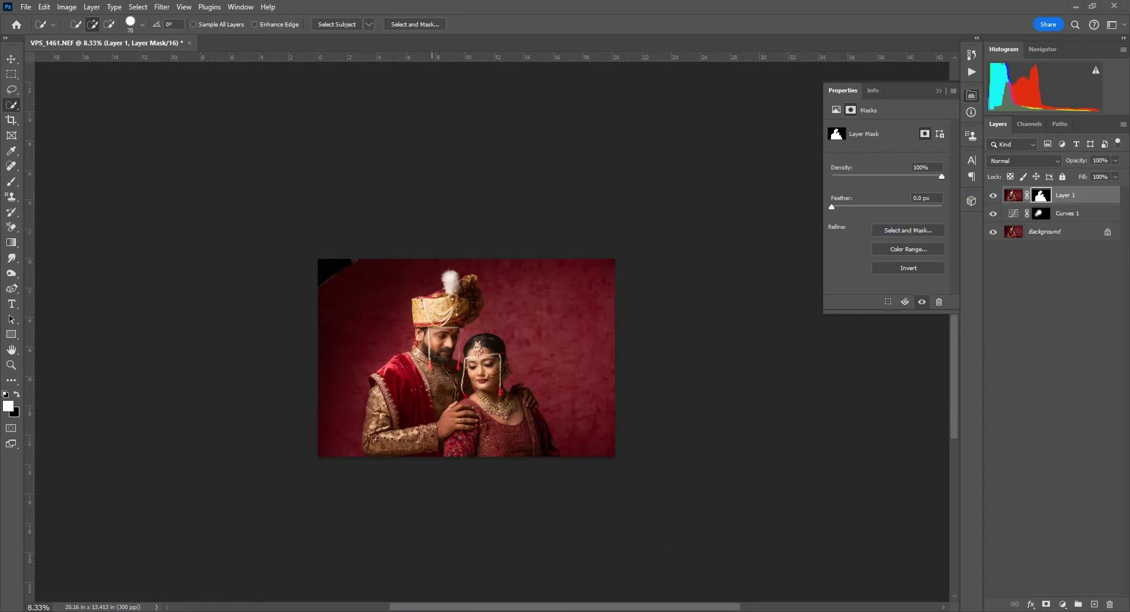
{"action": "left_click", "coordinate": [1076, 6]}
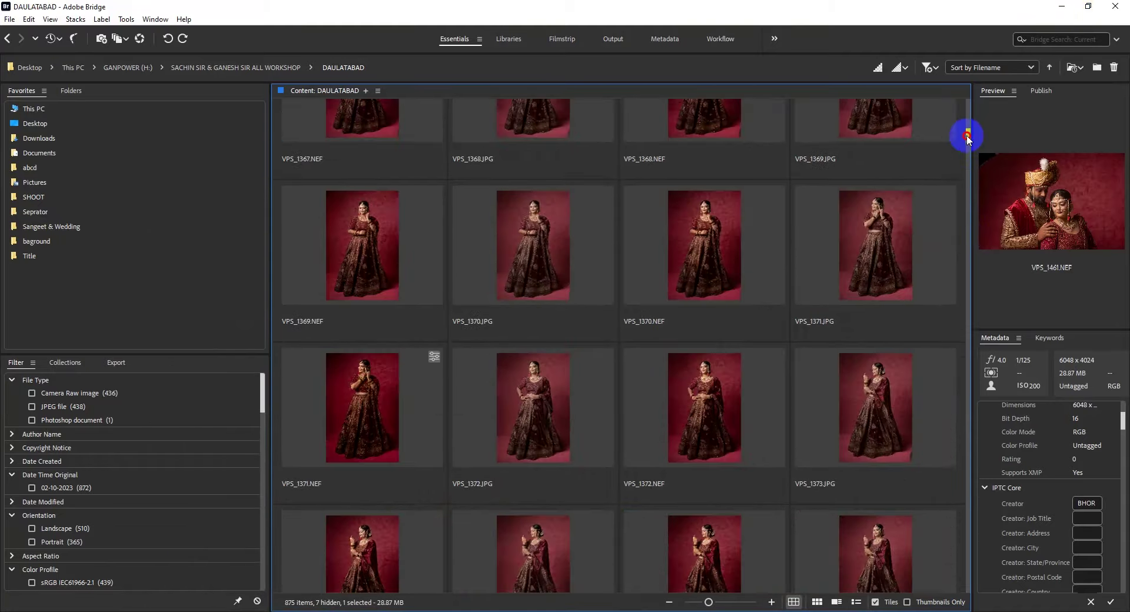
Place 001.jpg as an enlarged, horizontally flipped backdrop beneath Layer 1
{"action": "left_click_drag", "start_coordinate": [967, 233], "coordinate": [968, 103]}
{"action": "double_click", "coordinate": [353, 172]}
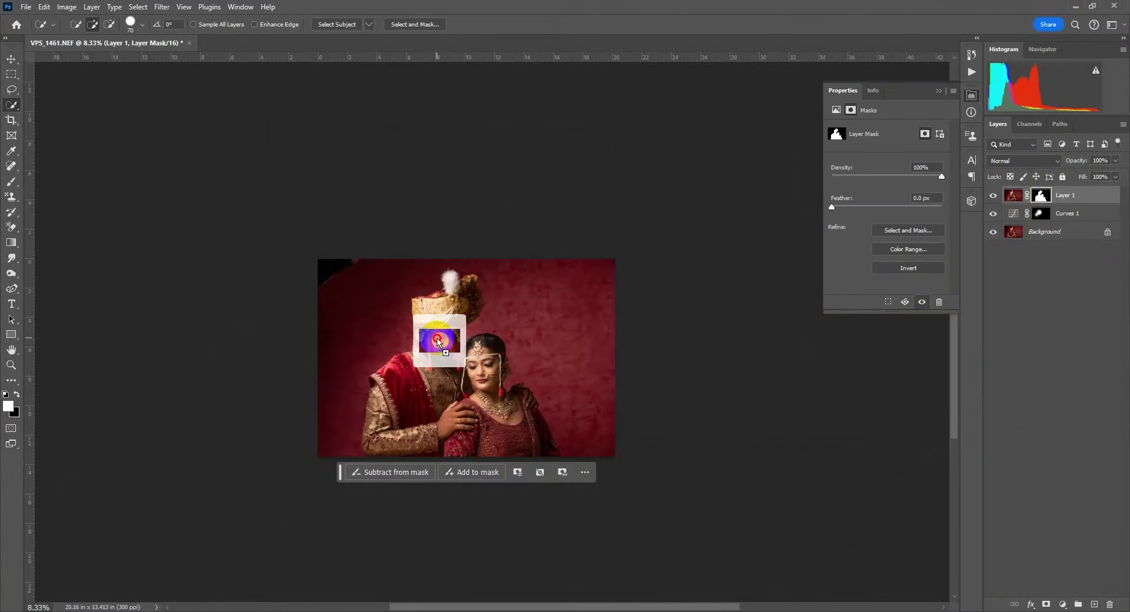
{"action": "left_click_drag", "start_coordinate": [394, 225], "coordinate": [474, 258]}
{"action": "left_click_drag", "start_coordinate": [466, 419], "coordinate": [467, 456]}
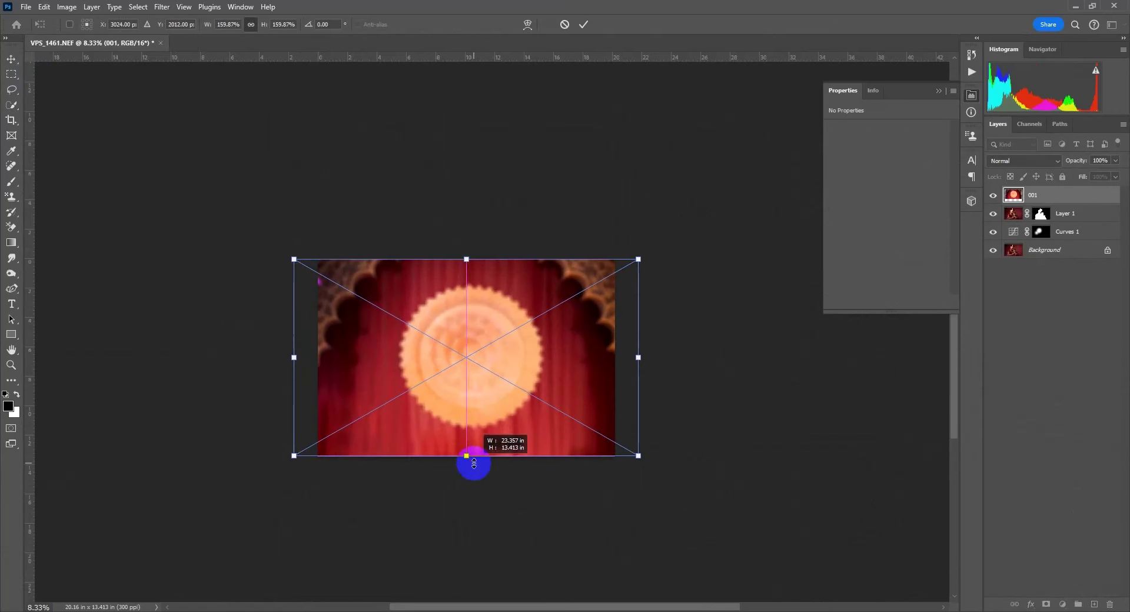
{"action": "right_click", "coordinate": [551, 348]}
{"action": "left_click", "coordinate": [548, 362]}
{"action": "left_click", "coordinate": [1022, 252]}
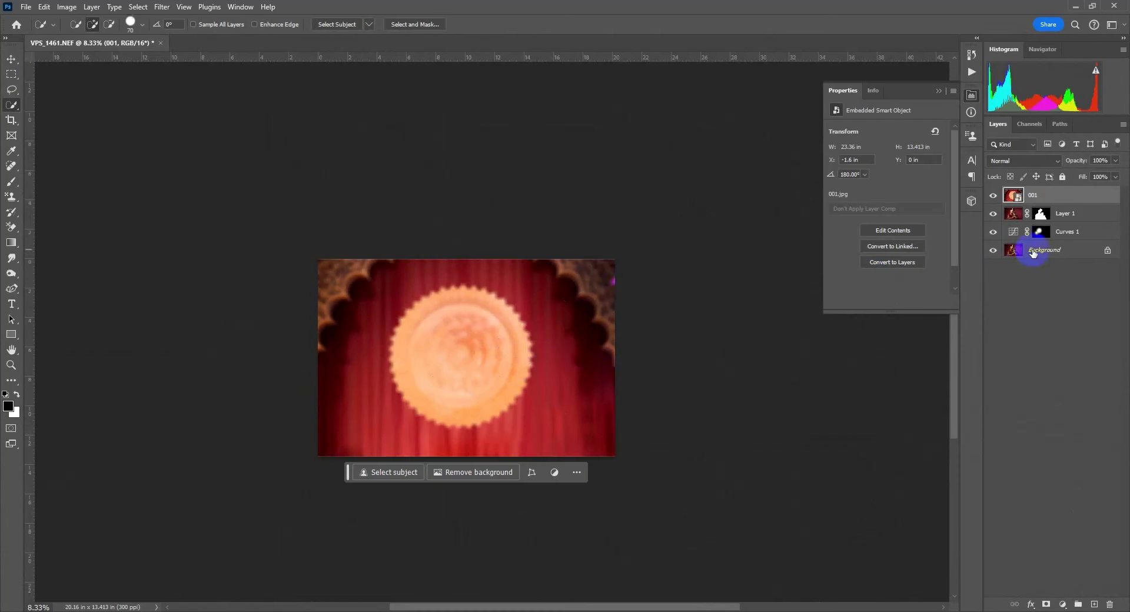
{"action": "left_click_drag", "start_coordinate": [559, 366], "coordinate": [578, 365]}
{"action": "left_click_drag", "start_coordinate": [1086, 194], "coordinate": [1085, 226]}
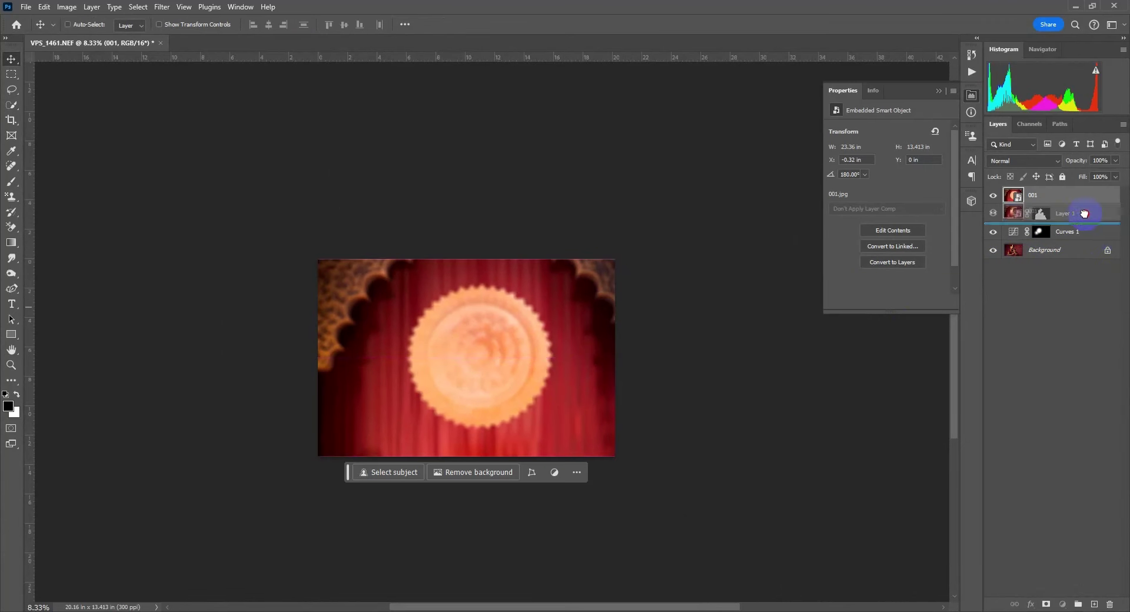
{"action": "left_click", "coordinate": [1095, 195]}
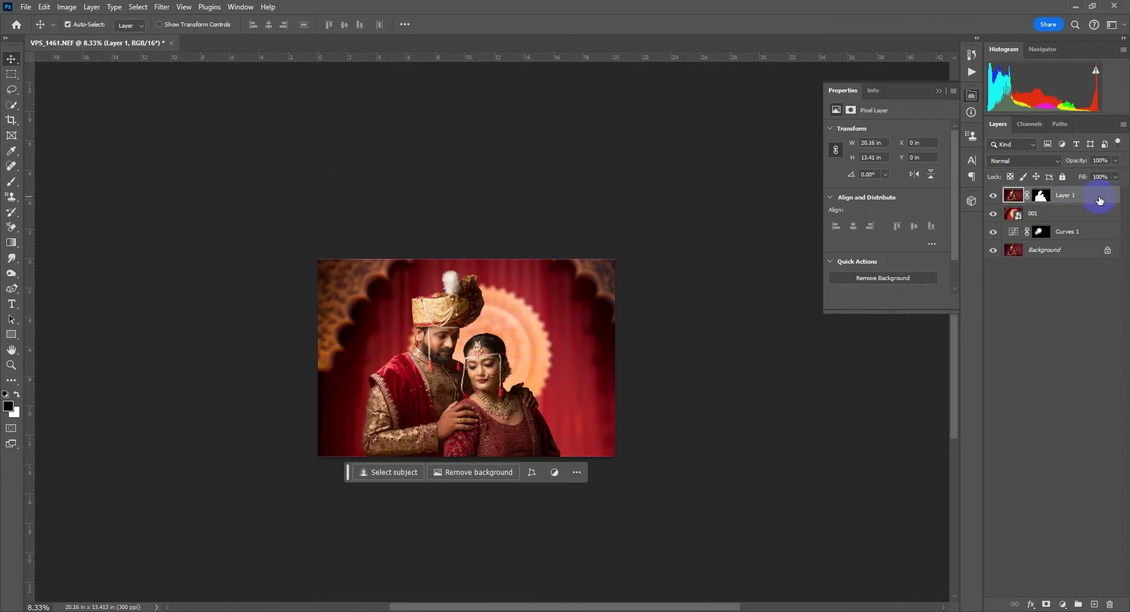
Duplicate the couple layer and paint white on Layer 1's mask with a 2000 px brush
{"action": "key", "text": "ctrl+j"}
{"action": "left_click", "coordinate": [1041, 213]}
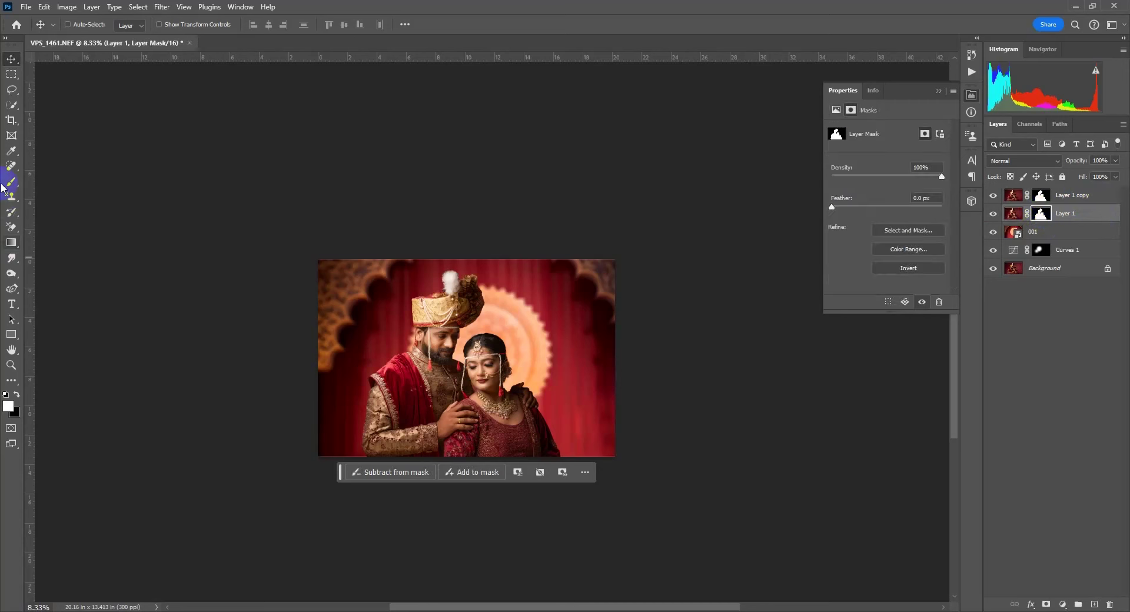
{"action": "right_click", "coordinate": [11, 181]}
{"action": "left_click", "coordinate": [47, 177]}
{"action": "key", "text": "d"}
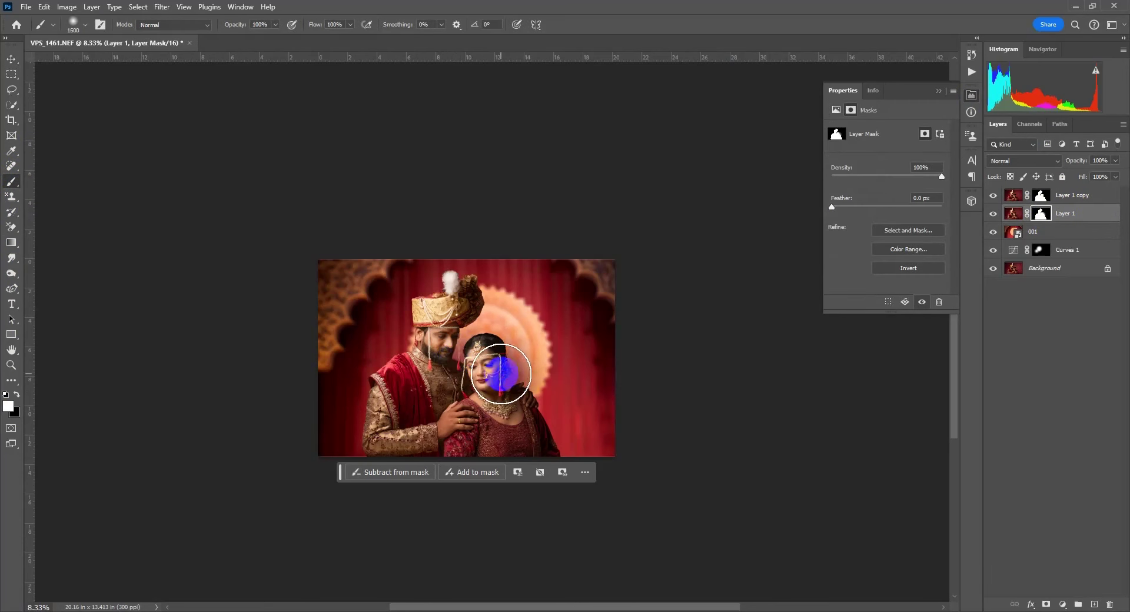
{"action": "key", "text": "bracketright"}
{"action": "key", "text": "bracketright"}
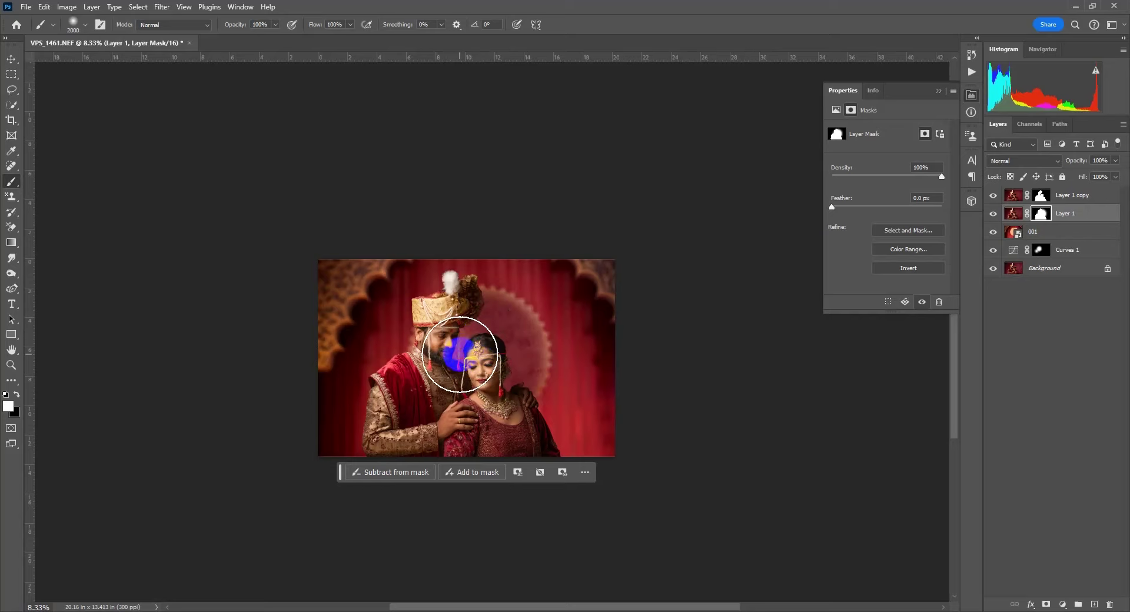
{"action": "scroll", "coordinate": [460, 355], "scroll_direction": "up", "scroll_amount": 3}
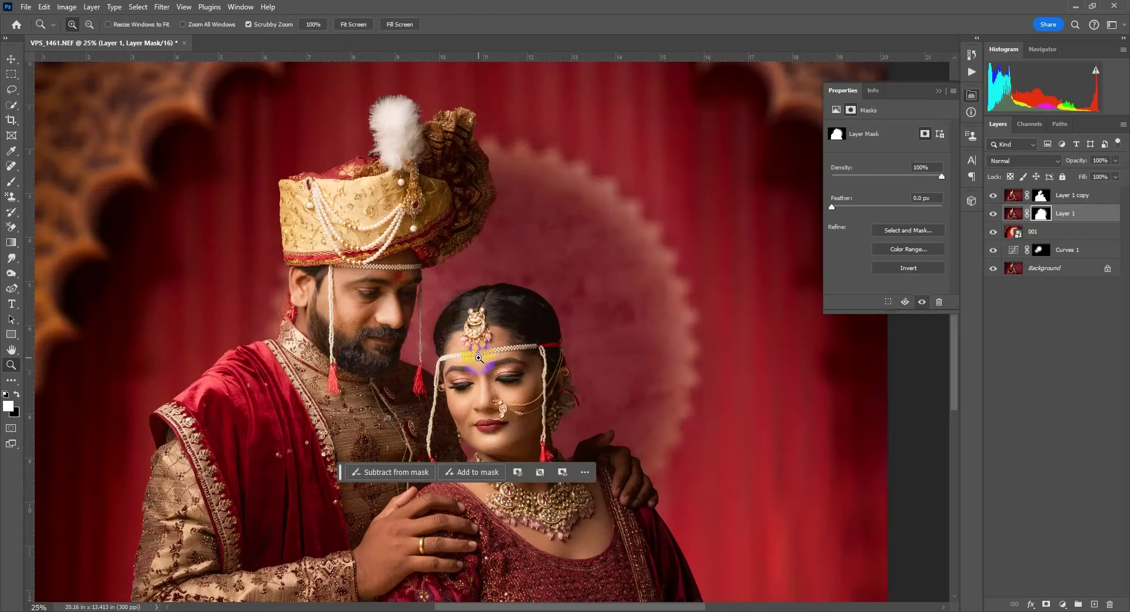
Set Layer 1's blend mode to Luminosity and compare it on and off
{"action": "left_click", "coordinate": [1013, 213]}
{"action": "left_click", "coordinate": [1025, 160]}
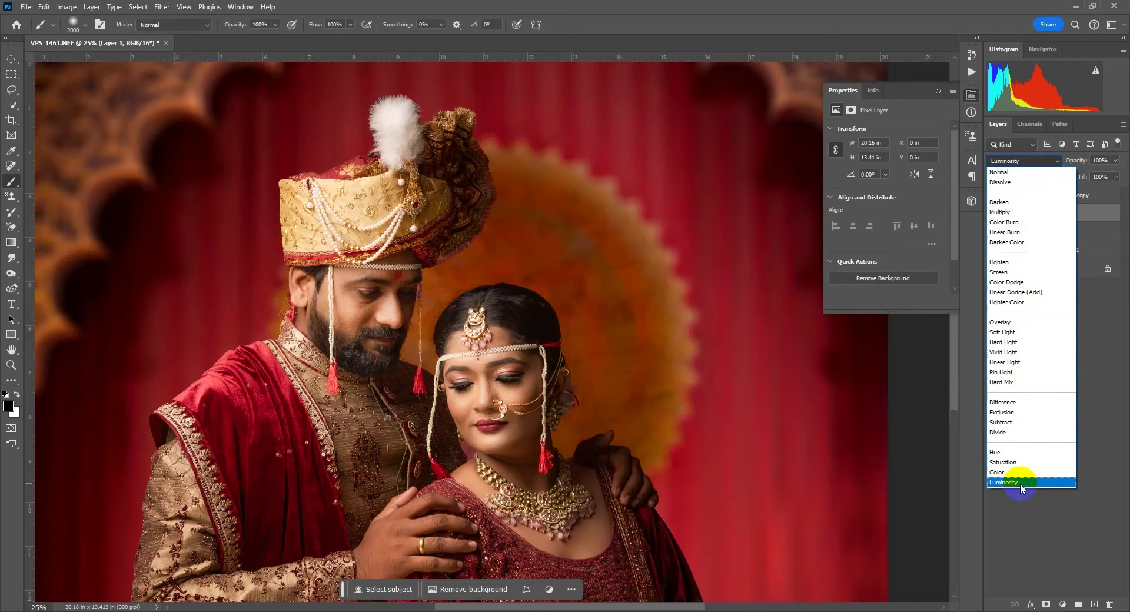
{"action": "left_click", "coordinate": [1019, 482]}
{"action": "left_click", "coordinate": [993, 213]}
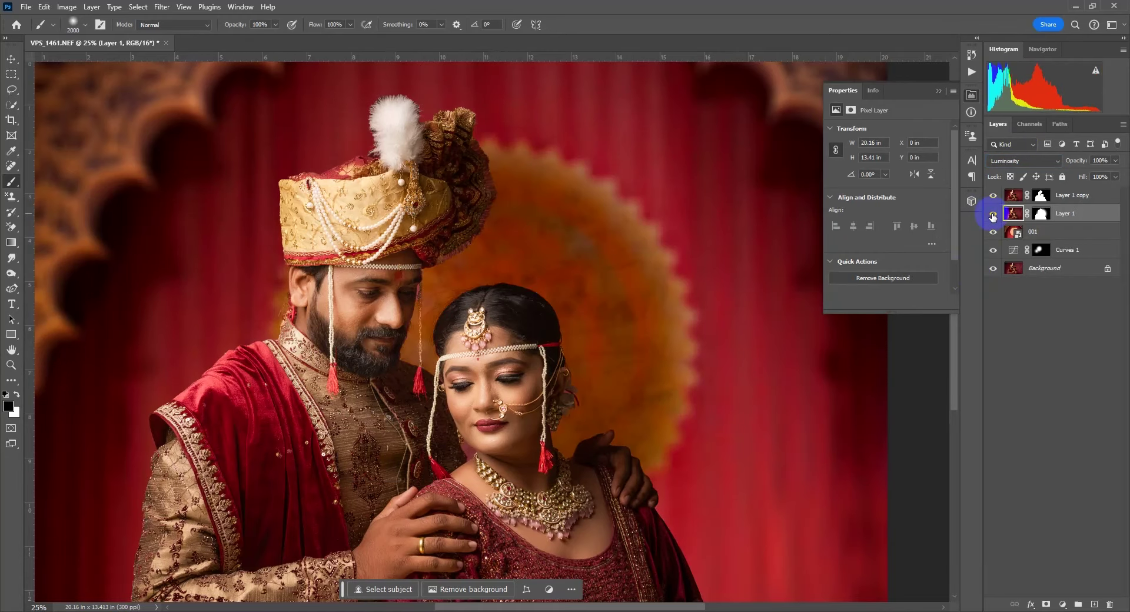
{"action": "key", "text": "ctrl+minus"}
{"action": "key", "text": "ctrl+minus"}
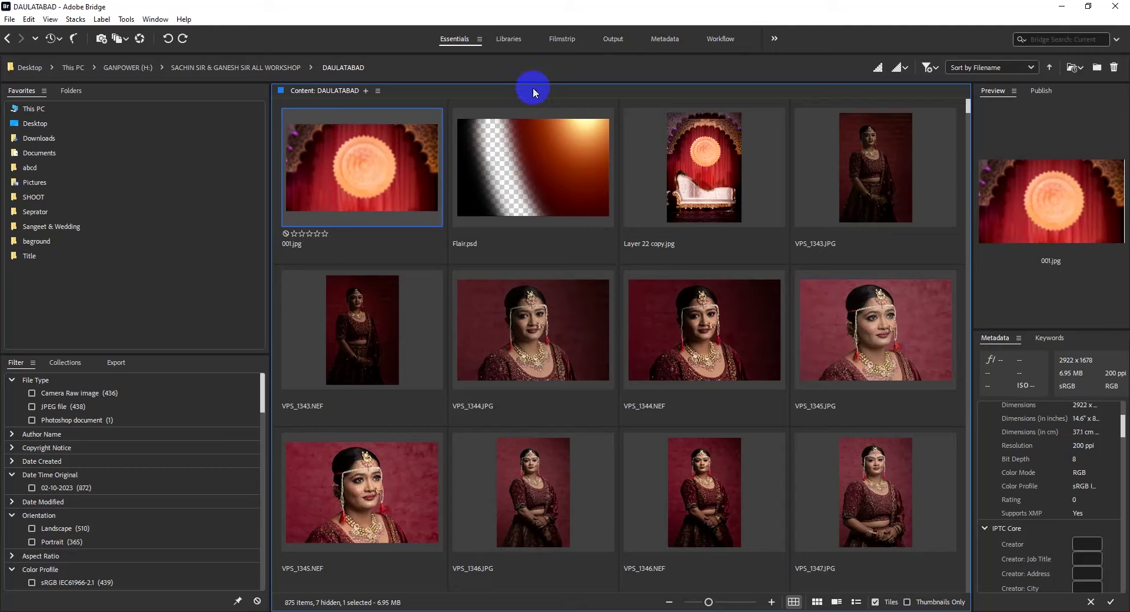
Place Flair.psd flipped horizontally, scaled to about 202%, in Screen blend mode
{"action": "left_click", "coordinate": [560, 157]}
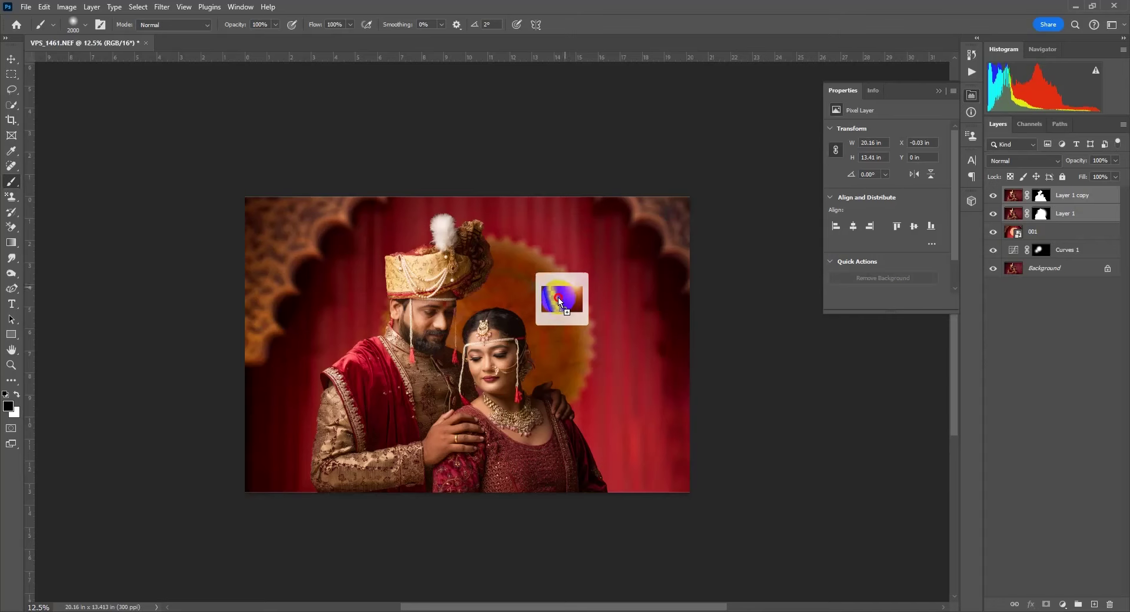
{"action": "left_click_drag", "start_coordinate": [572, 192], "coordinate": [557, 298]}
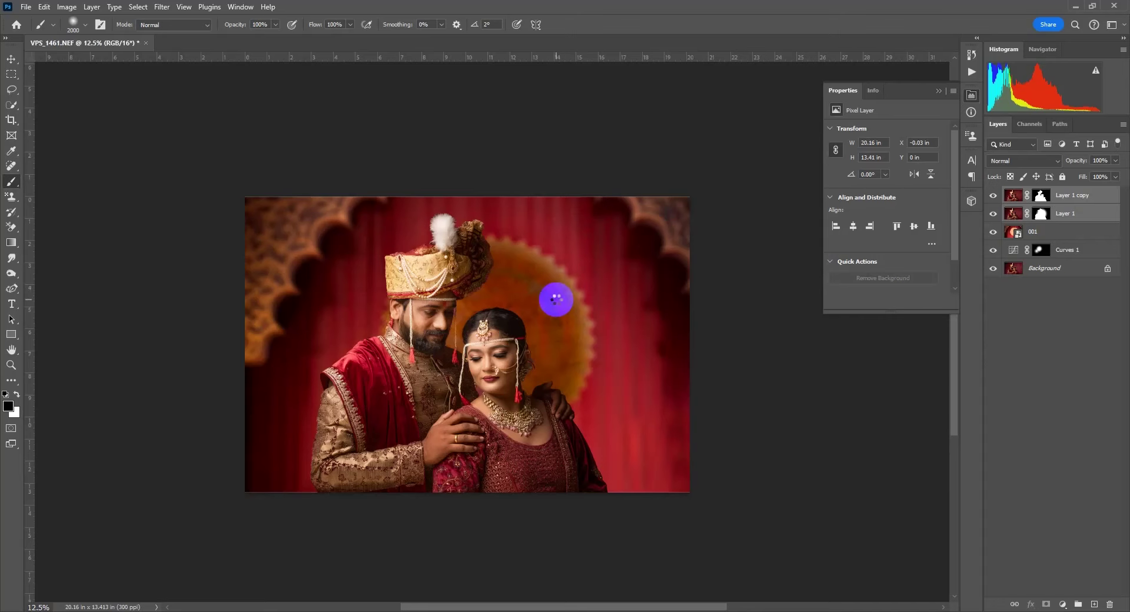
{"action": "right_click", "coordinate": [551, 316]}
{"action": "left_click", "coordinate": [589, 533]}
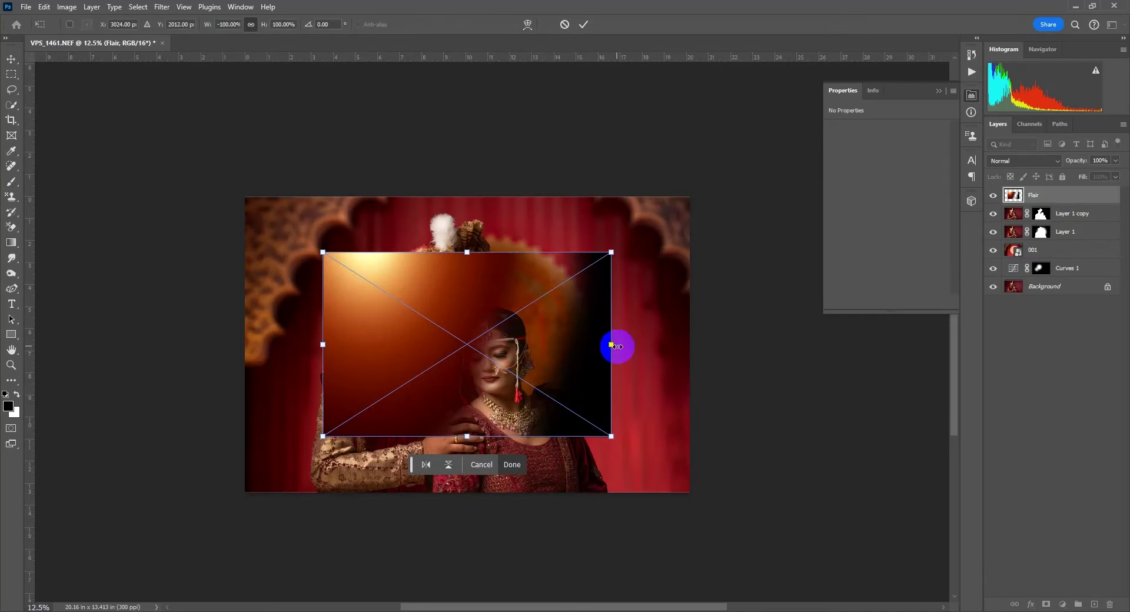
{"action": "left_click_drag", "start_coordinate": [613, 345], "coordinate": [906, 344]}
{"action": "left_click_drag", "start_coordinate": [658, 318], "coordinate": [576, 351]}
{"action": "key", "text": "Return"}
{"action": "left_click", "coordinate": [1024, 161]}
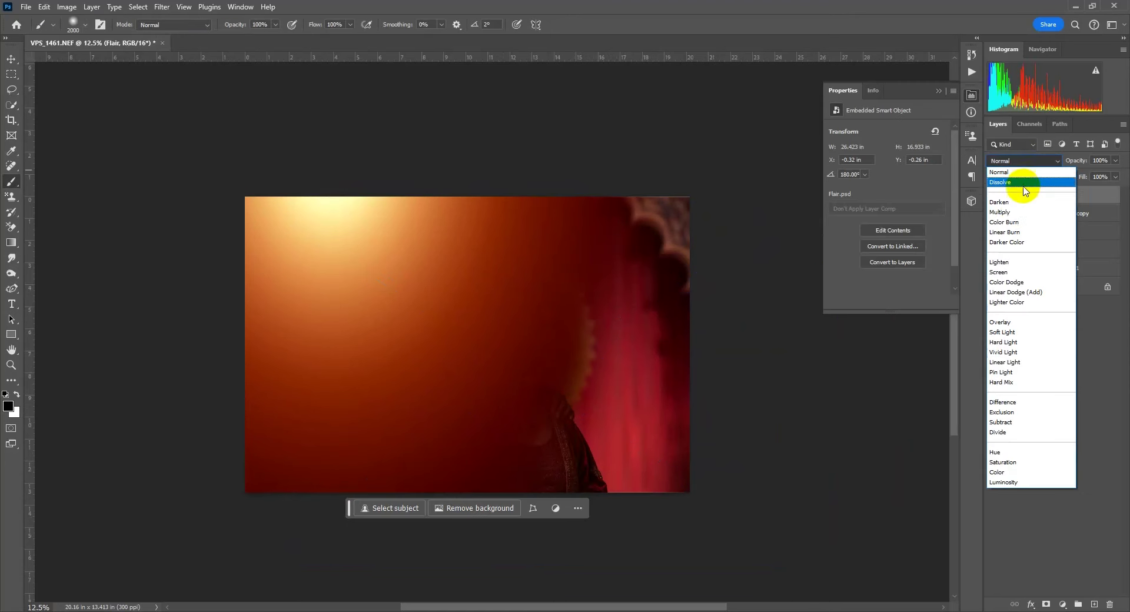
{"action": "left_click", "coordinate": [1001, 259]}
Shift the flare left and mask it off the couple's faces
{"action": "key", "text": "v"}
{"action": "mouse_move", "coordinate": [486, 277]}
{"action": "left_mouse_down"}
{"action": "mouse_move", "coordinate": [441, 240]}
{"action": "mouse_move", "coordinate": [398, 260]}
{"action": "left_mouse_up"}
{"action": "left_click", "coordinate": [1048, 605]}
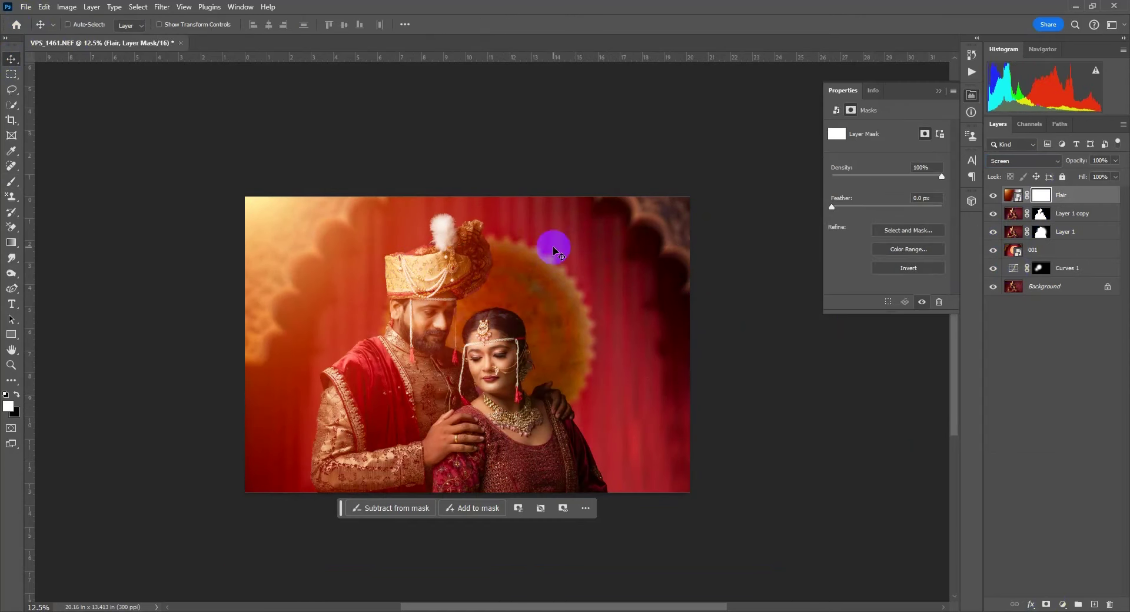
{"action": "key", "text": "b"}
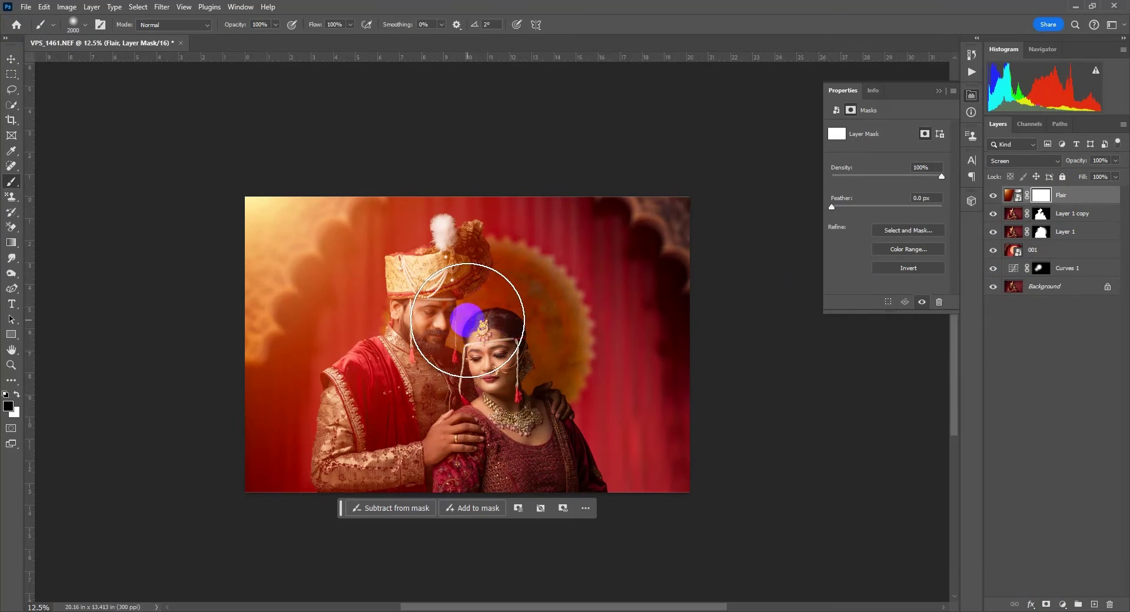
{"action": "mouse_move", "coordinate": [489, 325]}
{"action": "left_mouse_down"}
{"action": "mouse_move", "coordinate": [424, 429]}
{"action": "mouse_move", "coordinate": [537, 453]}
{"action": "mouse_move", "coordinate": [467, 265]}
{"action": "mouse_move", "coordinate": [491, 382]}
{"action": "left_mouse_up"}
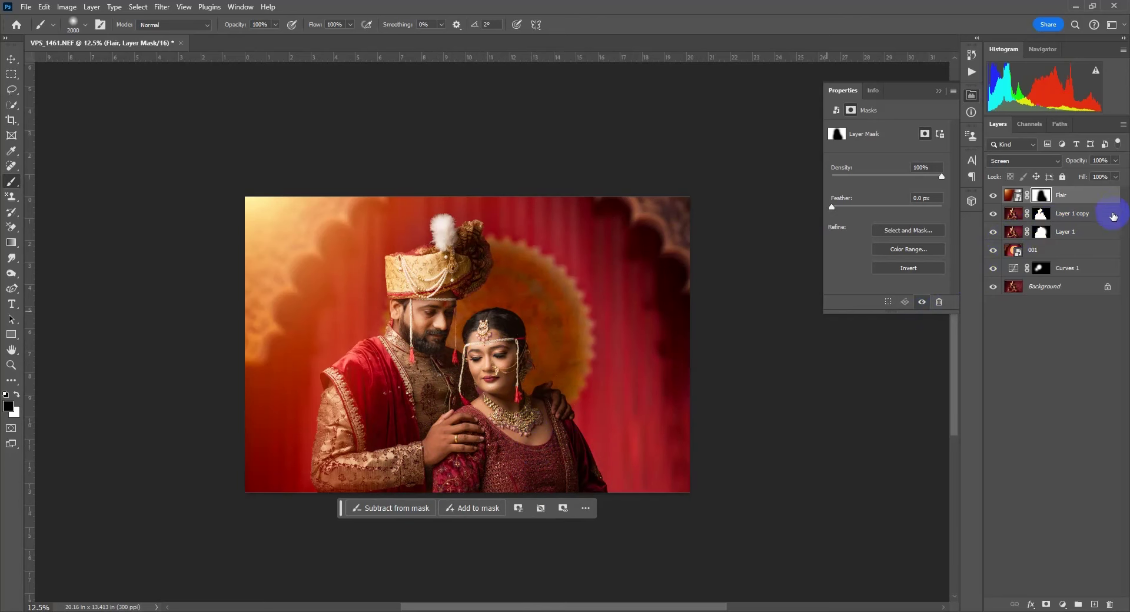
{"action": "left_click", "coordinate": [1012, 194]}
{"action": "left_click", "coordinate": [1089, 216]}
Add an Exposure layer at about -3.24 and paint its mask so the couple stays bright
{"action": "left_click", "coordinate": [1062, 605]}
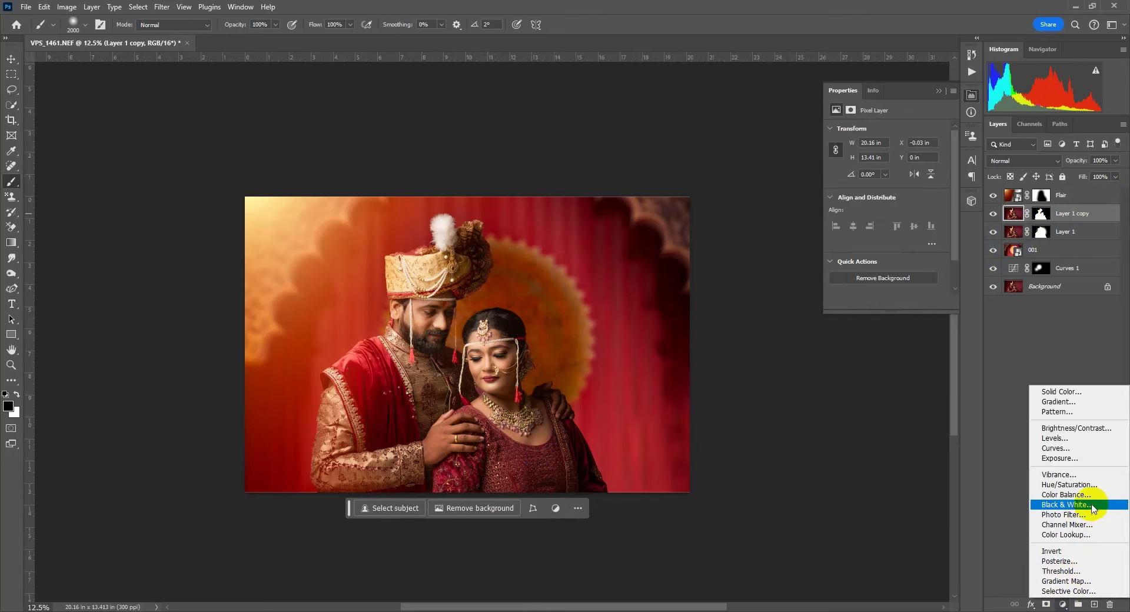
{"action": "left_click", "coordinate": [1083, 458]}
{"action": "left_click_drag", "start_coordinate": [887, 157], "coordinate": [859, 158]}
{"action": "left_click", "coordinate": [707, 141]}
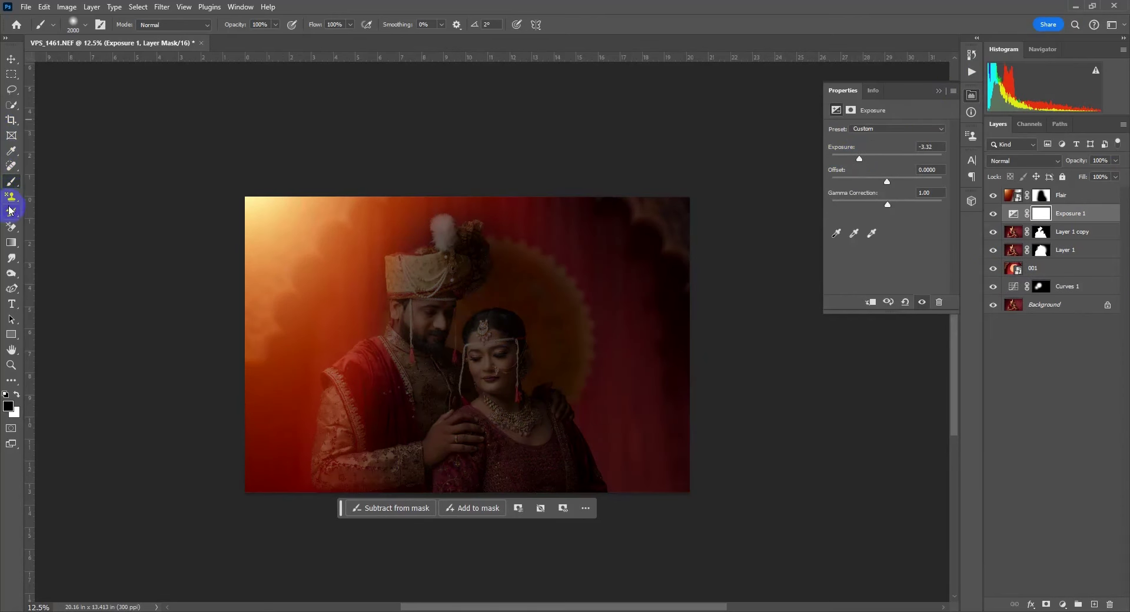
{"action": "left_click_drag", "start_coordinate": [358, 297], "coordinate": [328, 295]}
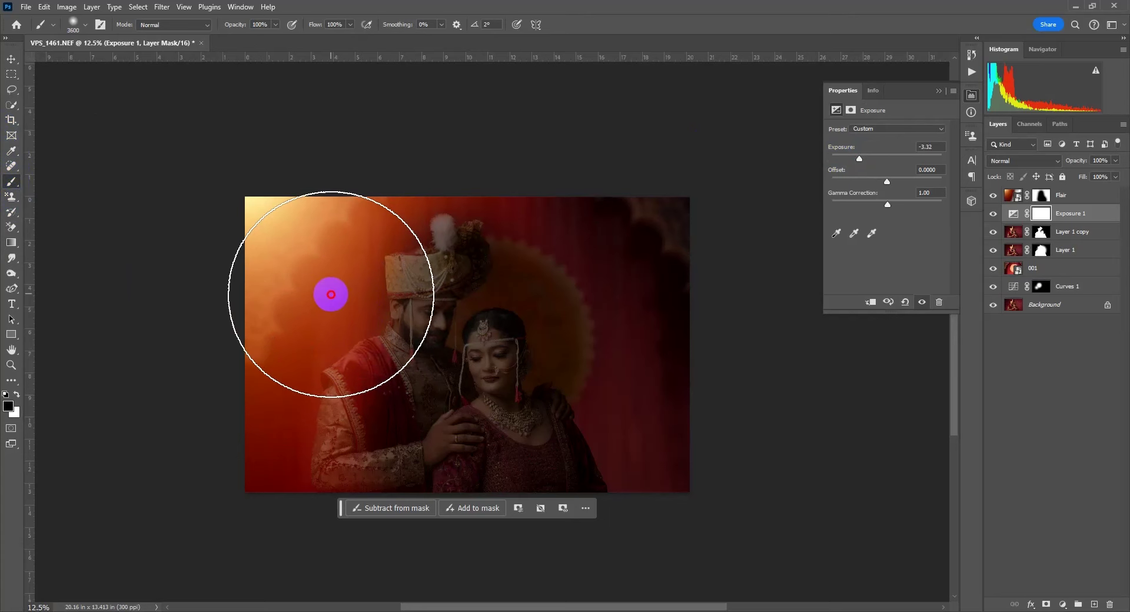
{"action": "left_click", "coordinate": [391, 333]}
{"action": "mouse_move", "coordinate": [391, 332]}
{"action": "left_mouse_down"}
{"action": "mouse_move", "coordinate": [436, 360]}
{"action": "mouse_move", "coordinate": [442, 332]}
{"action": "mouse_move", "coordinate": [391, 303]}
{"action": "mouse_move", "coordinate": [392, 287]}
{"action": "mouse_move", "coordinate": [429, 341]}
{"action": "mouse_move", "coordinate": [436, 249]}
{"action": "left_mouse_up"}
{"action": "key", "text": "Tab"}
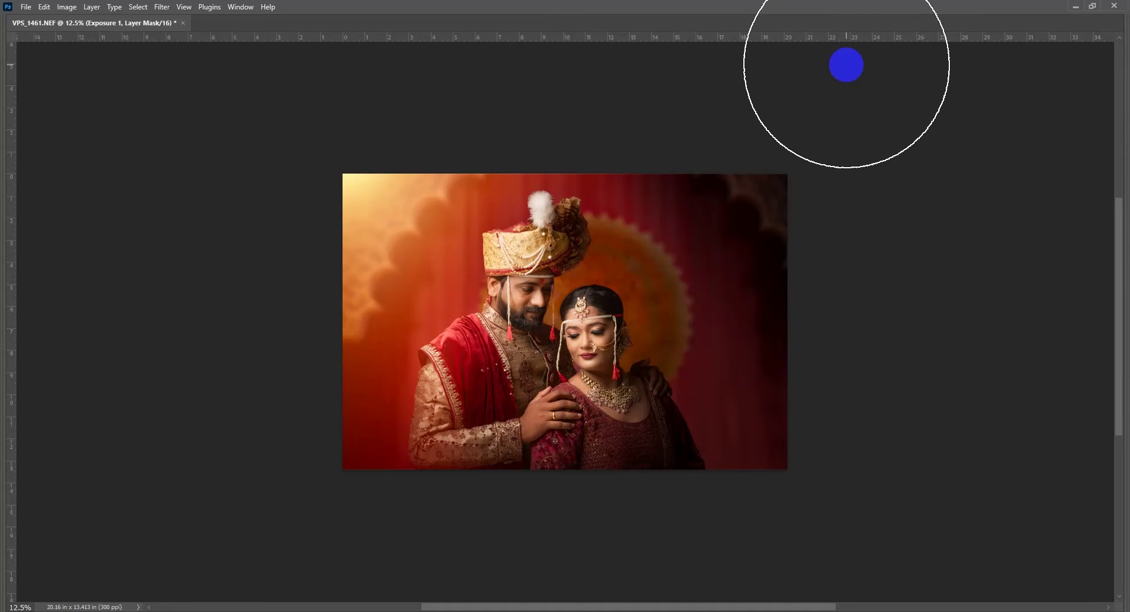
{"action": "key", "text": "Tab"}
Add a Color Lookup layer above Flair, mask it off the couple, and set Fill to 82%
{"action": "left_click", "coordinate": [1071, 193]}
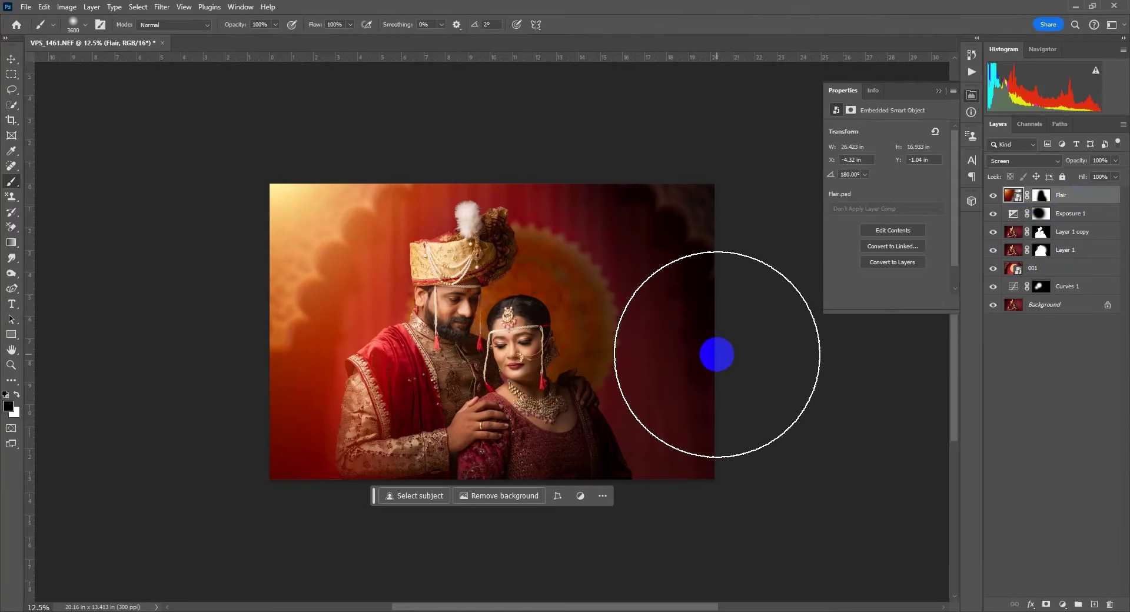
{"action": "left_click", "coordinate": [1062, 605]}
{"action": "left_click", "coordinate": [1074, 544]}
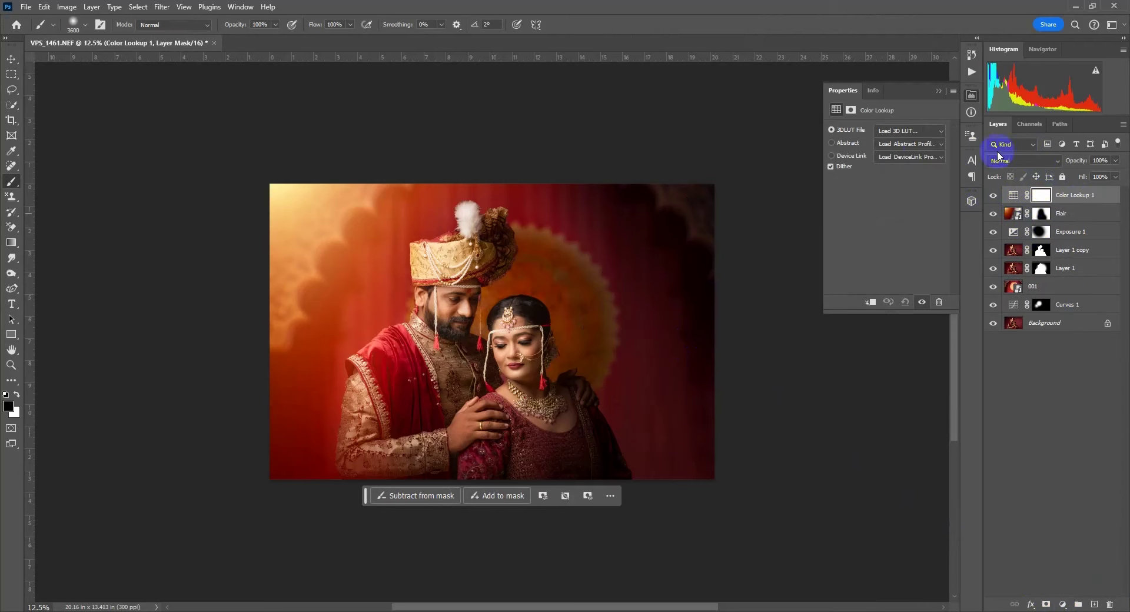
{"action": "left_click", "coordinate": [1041, 194]}
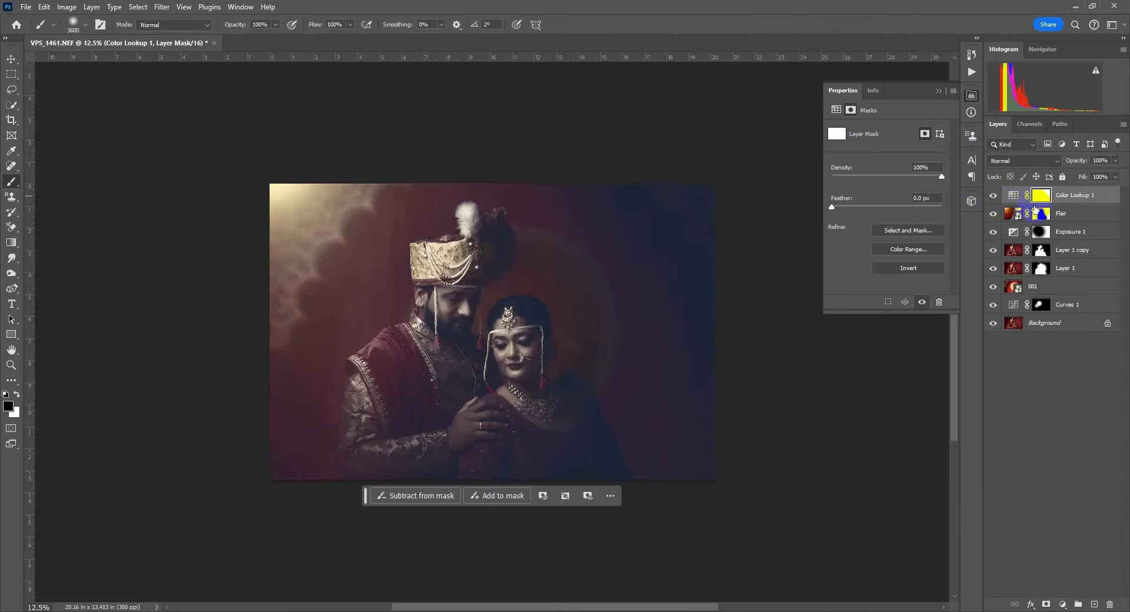
{"action": "mouse_move", "coordinate": [335, 254]}
{"action": "left_mouse_down"}
{"action": "mouse_move", "coordinate": [588, 321]}
{"action": "mouse_move", "coordinate": [676, 302]}
{"action": "mouse_move", "coordinate": [575, 290]}
{"action": "mouse_move", "coordinate": [683, 234]}
{"action": "mouse_move", "coordinate": [592, 241]}
{"action": "mouse_move", "coordinate": [391, 307]}
{"action": "mouse_move", "coordinate": [606, 202]}
{"action": "left_mouse_up"}
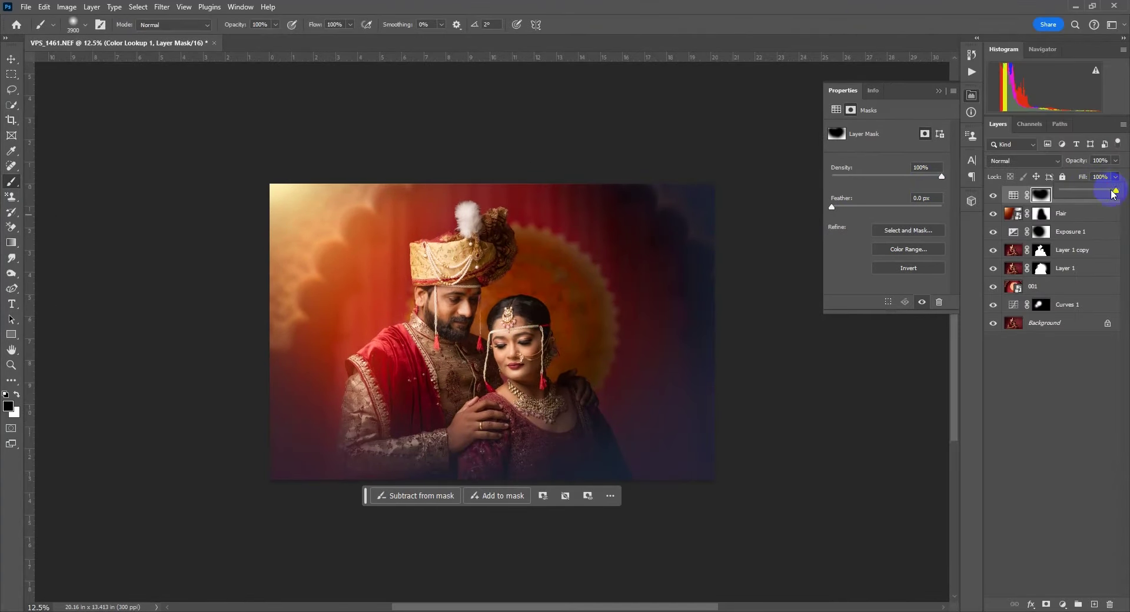
{"action": "left_click_drag", "start_coordinate": [1112, 191], "coordinate": [1106, 189]}
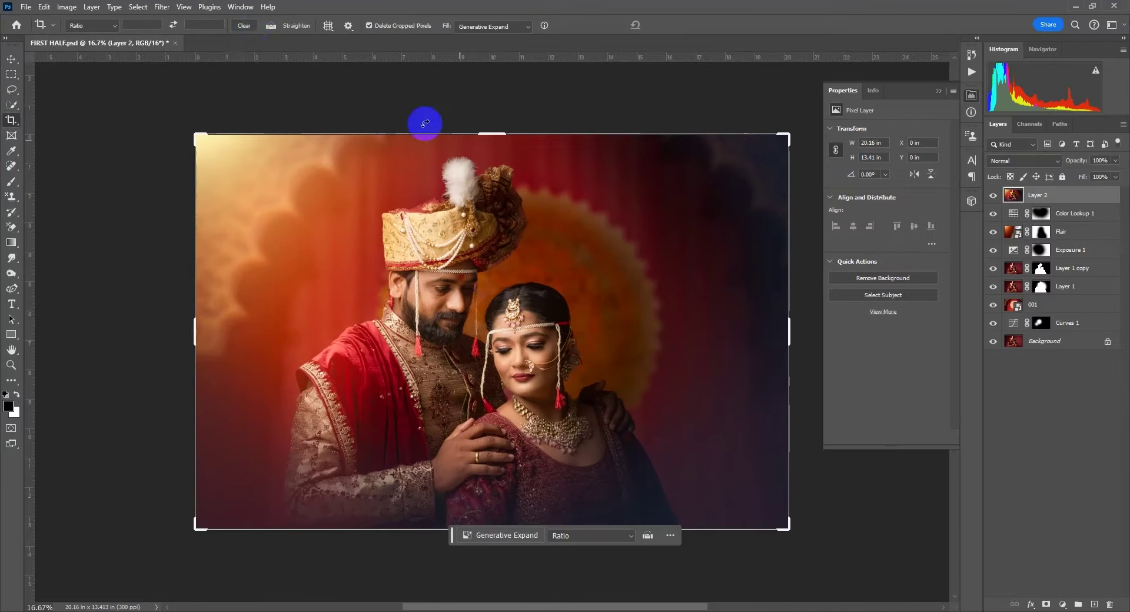
{"action": "key", "text": "Tab"}
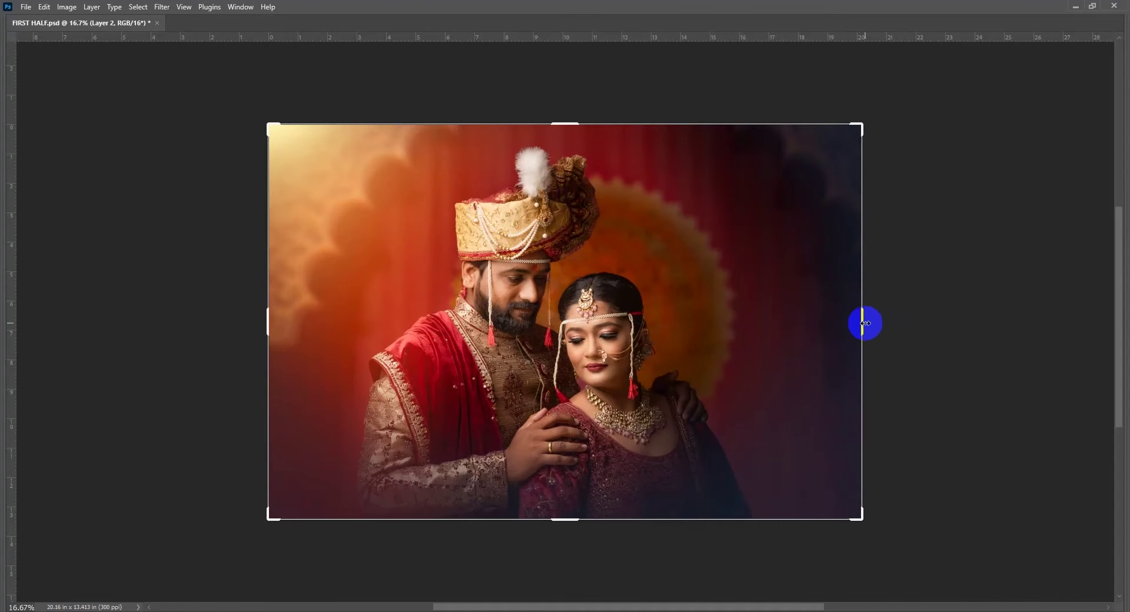
Widen the canvas right to about 34 in, filling the new space with Generative Expand
{"action": "left_click_drag", "start_coordinate": [863, 324], "coordinate": [1055, 321]}
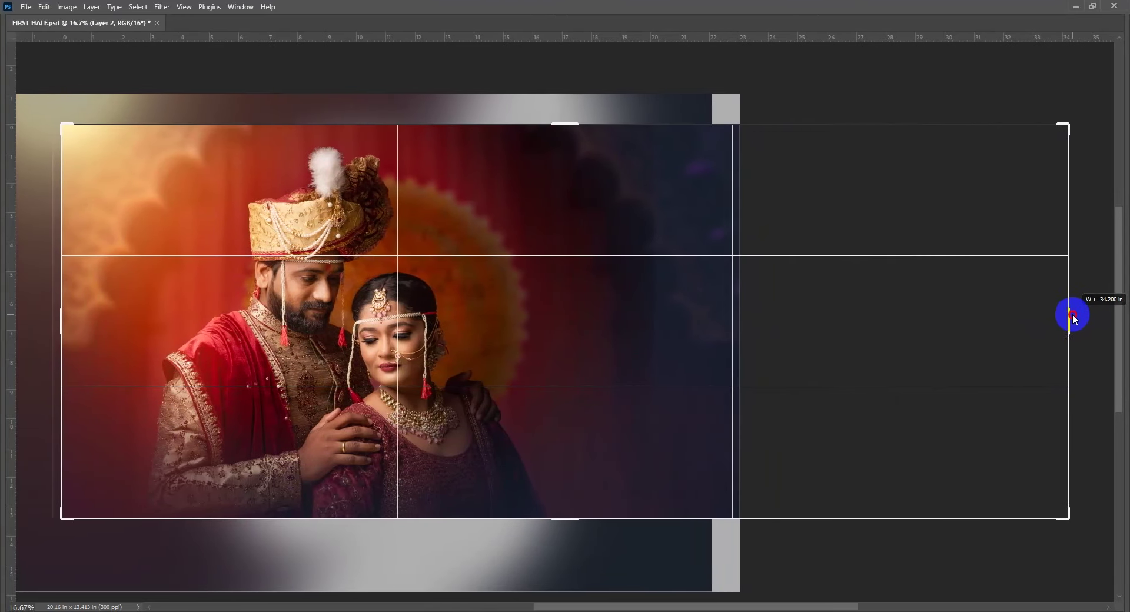
{"action": "left_click_drag", "start_coordinate": [1055, 320], "coordinate": [1060, 318]}
{"action": "key", "text": "Tab"}
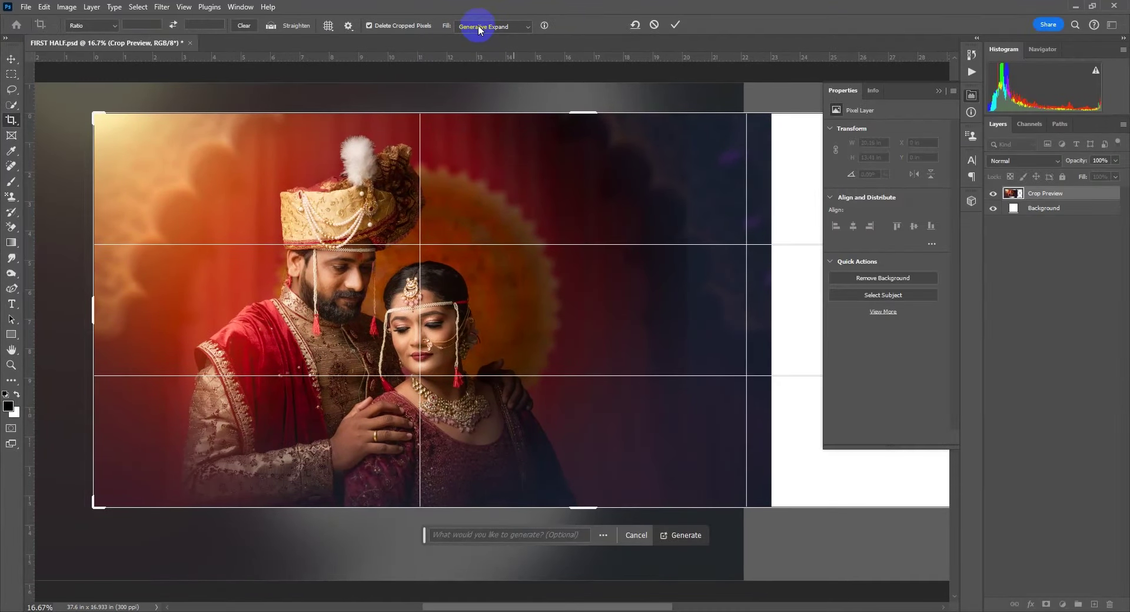
{"action": "left_click", "coordinate": [480, 29]}
{"action": "left_click", "coordinate": [675, 24]}
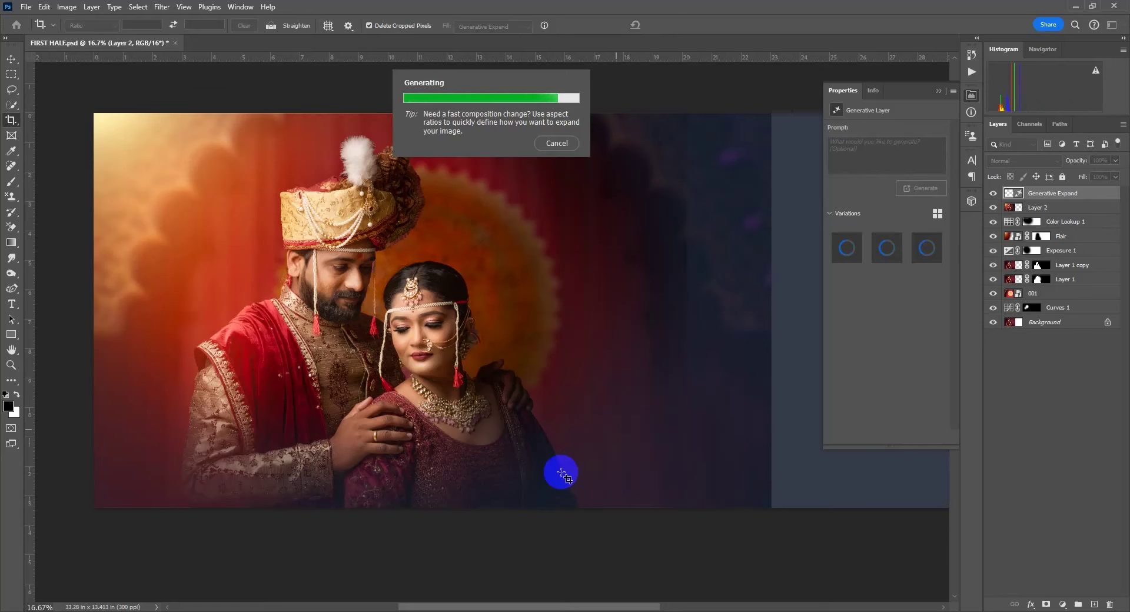
{"action": "key", "text": "Tab"}
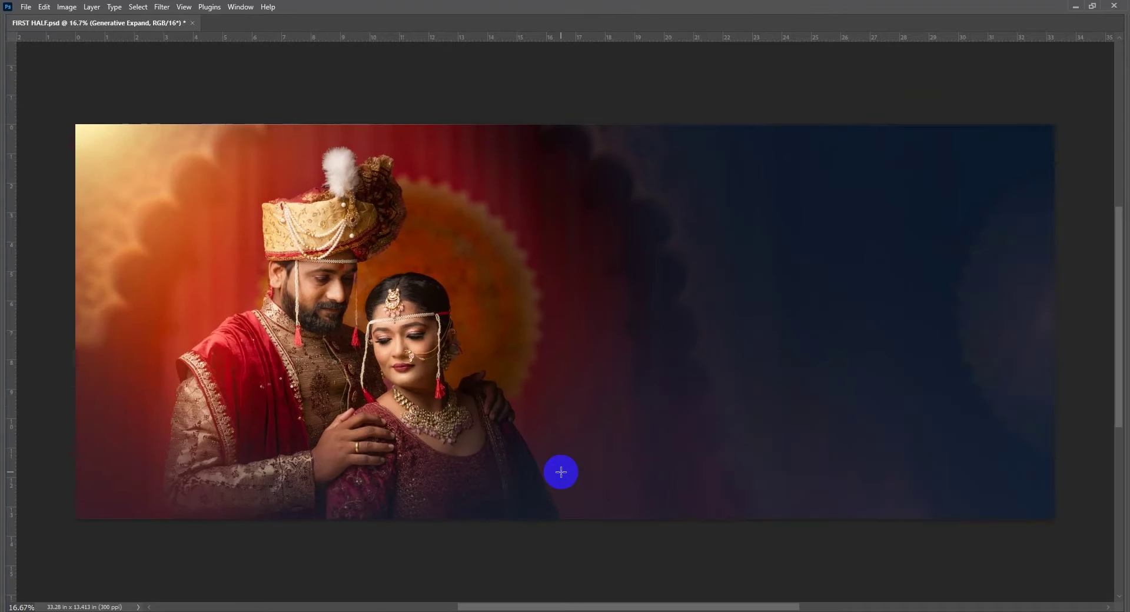
{"action": "key", "text": "ctrl+minus"}
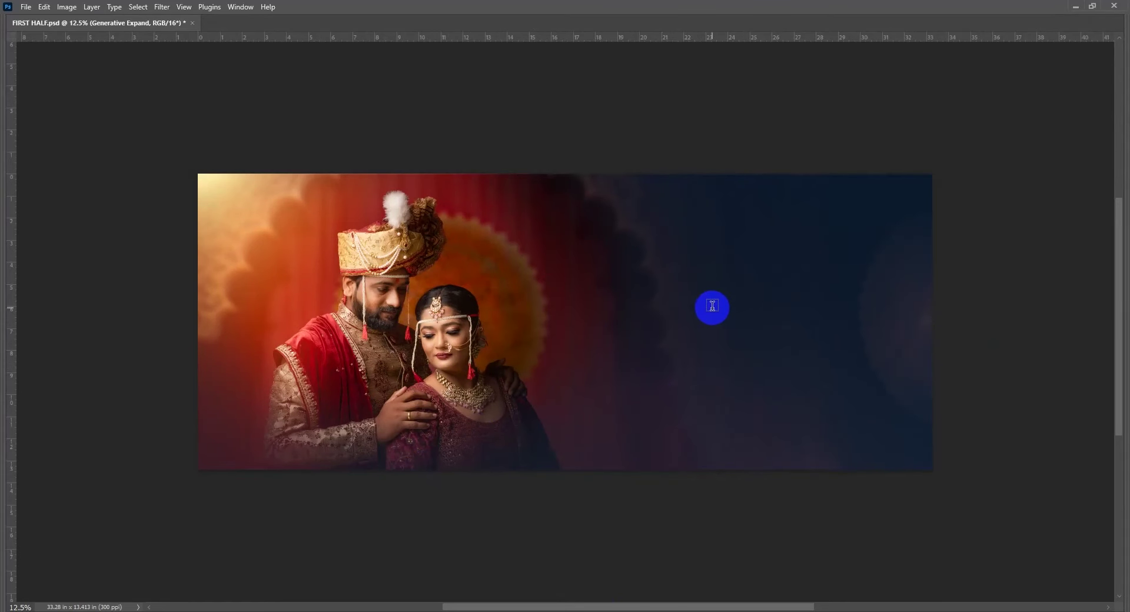
Choose the Billie Eilish font and start a new text box in the dark area
{"action": "key", "text": "Tab"}
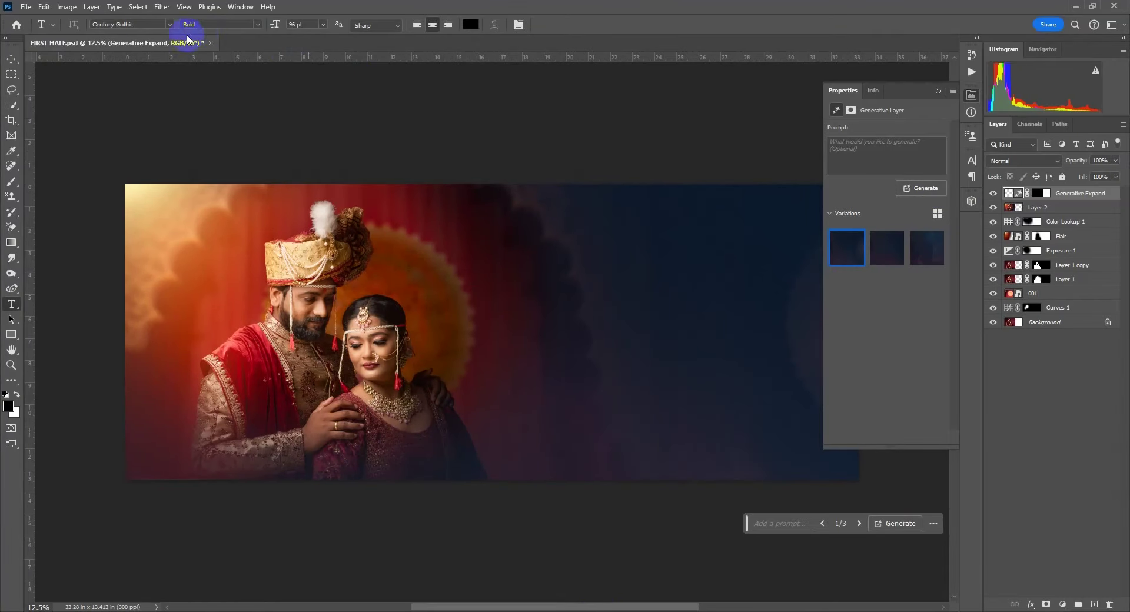
{"action": "left_click", "coordinate": [169, 24]}
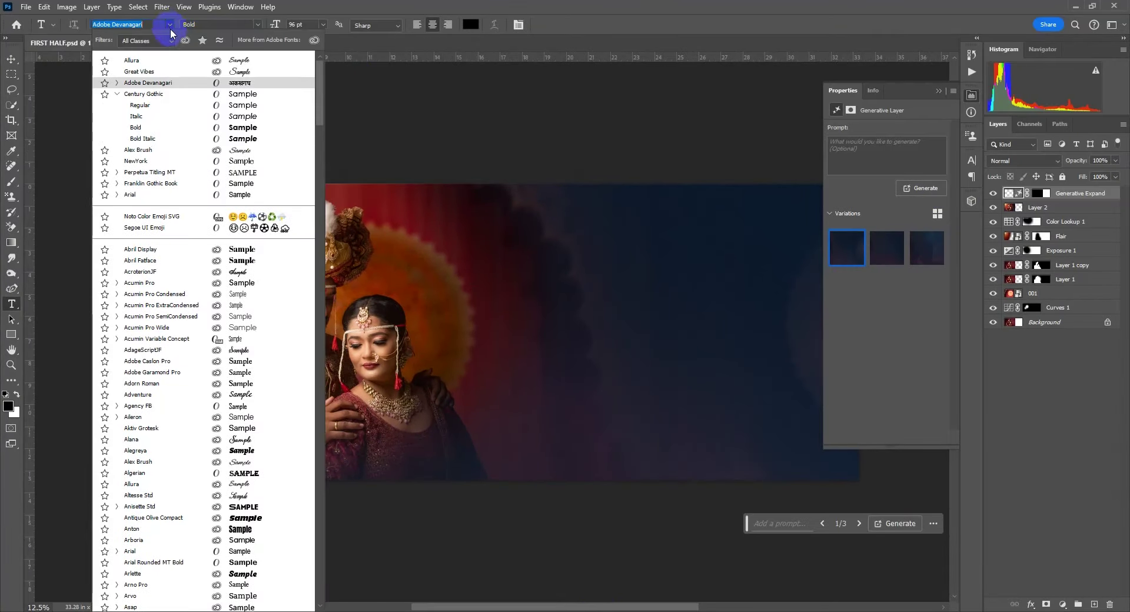
{"action": "left_click", "coordinate": [283, 174]}
{"action": "left_click", "coordinate": [667, 323]}
{"action": "key", "text": "Escape"}
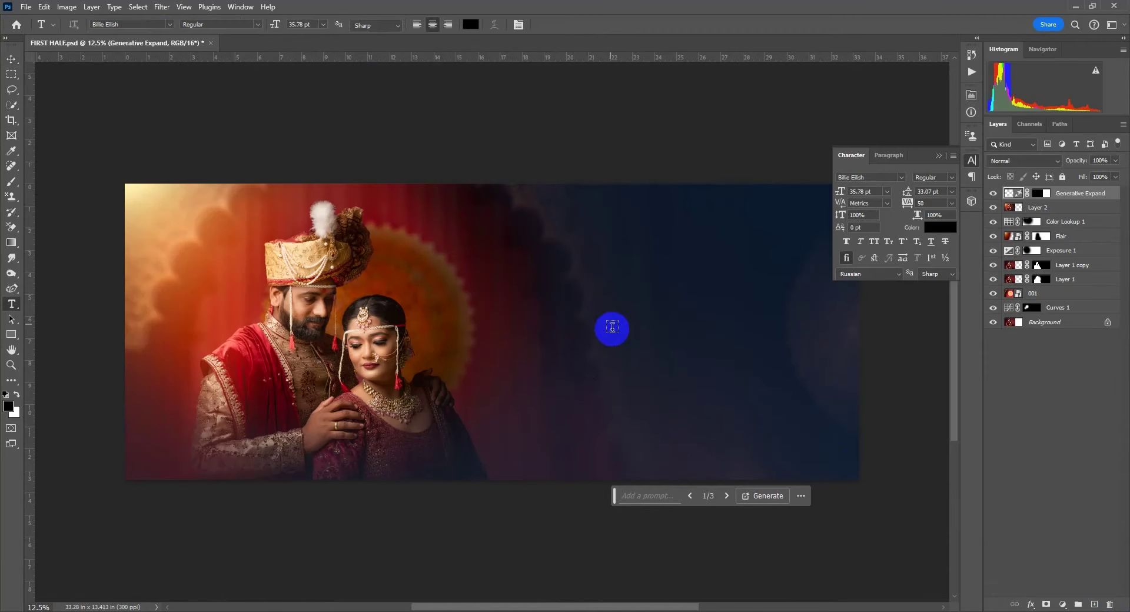
{"action": "left_click", "coordinate": [612, 326]}
{"action": "key", "text": "BackSpace"}
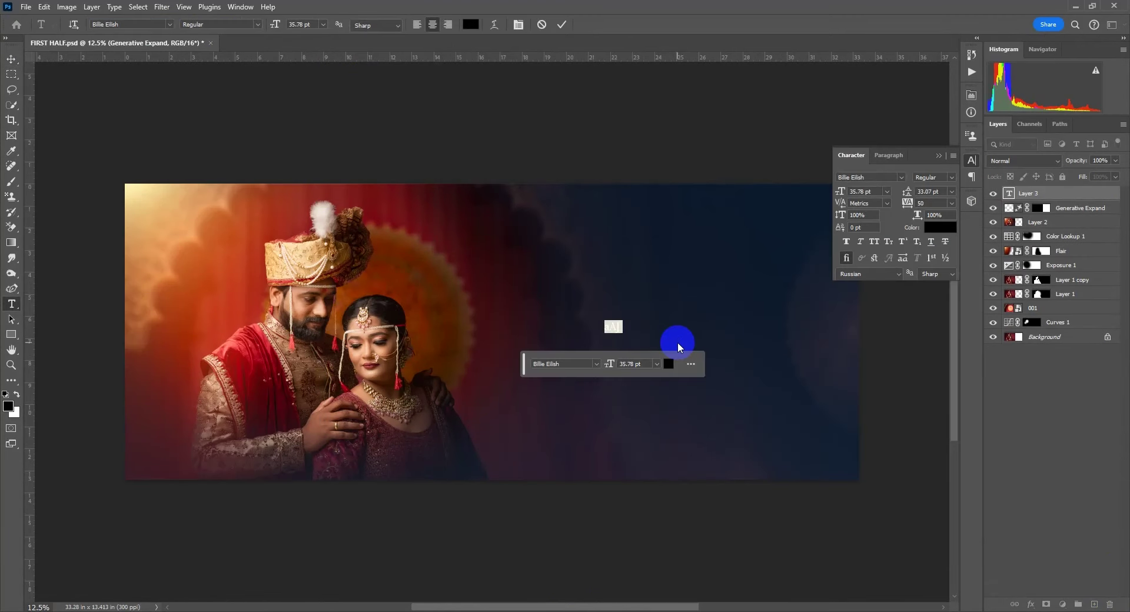
{"action": "double_click", "coordinate": [617, 335]}
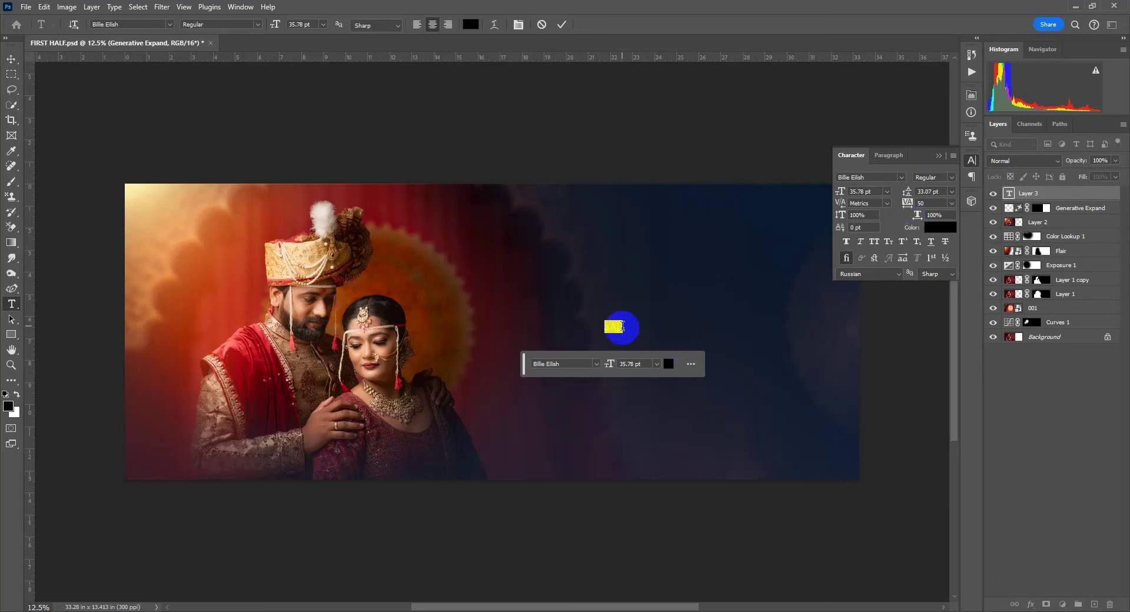
{"action": "left_click_drag", "start_coordinate": [622, 327], "coordinate": [583, 333]}
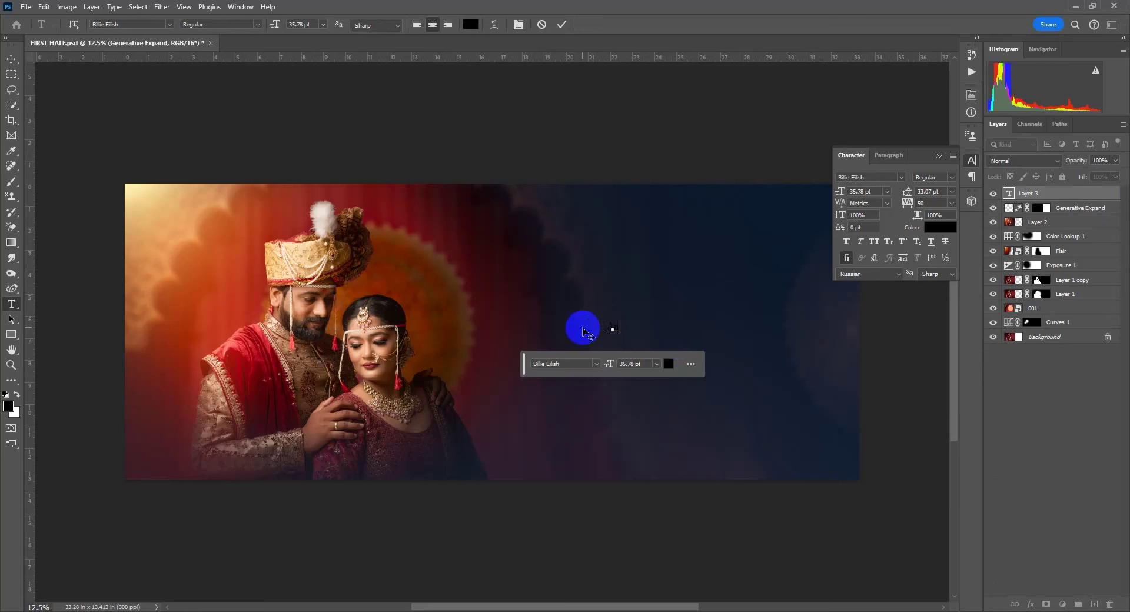
{"action": "type", "text": "Aaj"}
Write the white two-line title 'Aaj Phir / Jeene Ki'
{"action": "left_click", "coordinate": [940, 227]}
{"action": "left_click", "coordinate": [809, 262]}
{"action": "left_click", "coordinate": [1072, 257]}
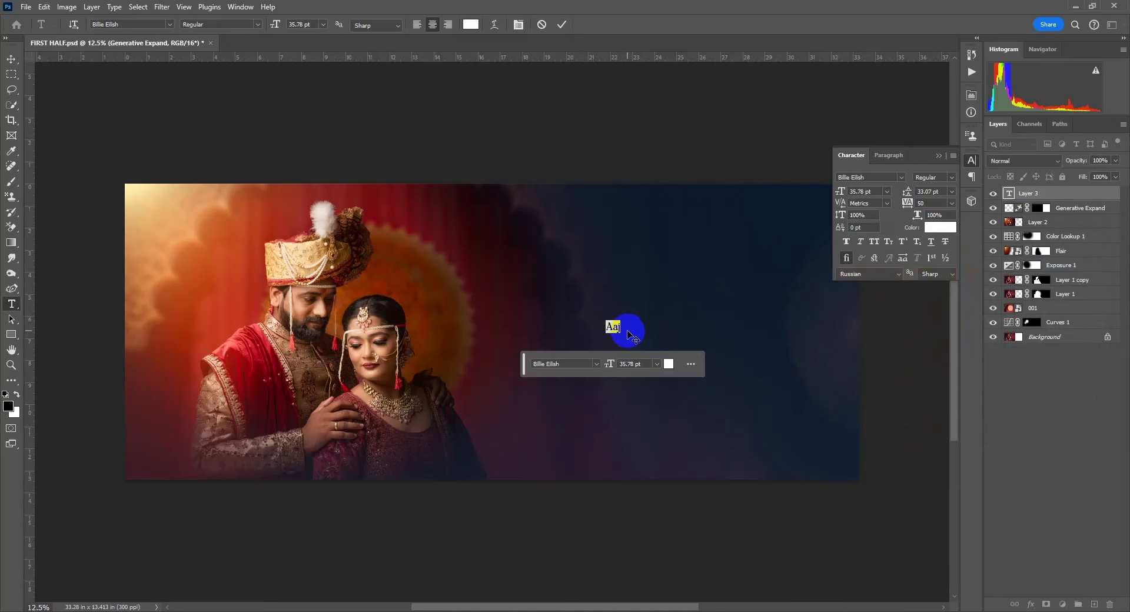
{"action": "type", "text": "Phir"}
{"action": "key", "text": "Return"}
{"action": "type", "text": "Je"}
{"action": "type", "text": "ene Ki"}
{"action": "key", "text": "ctrl+Return"}
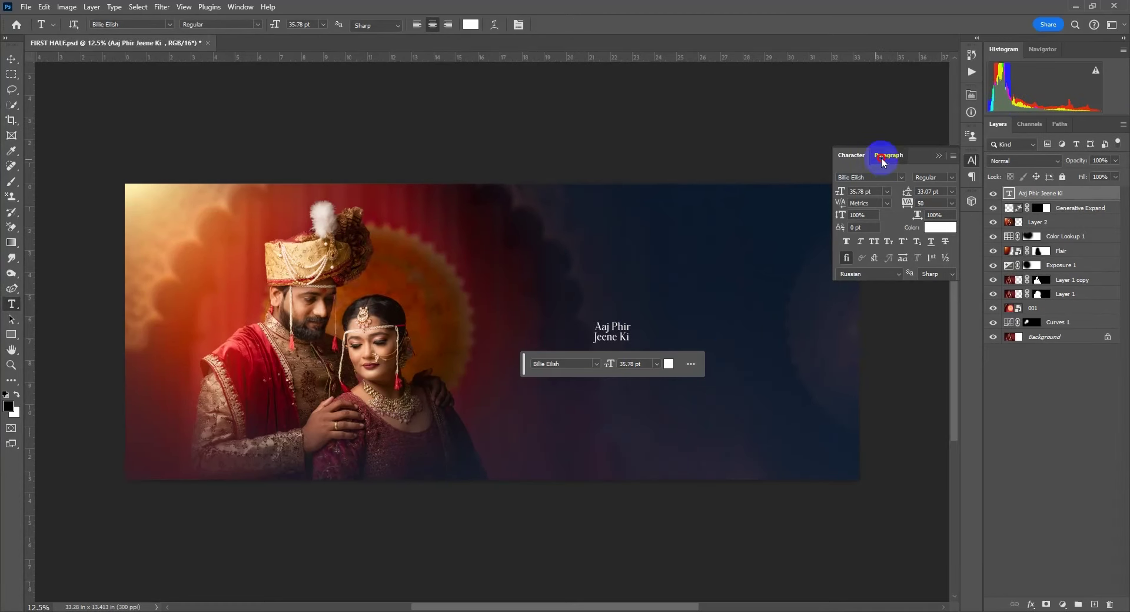
Scale the Aaj Phir Jeene Ki title text larger
{"action": "left_click", "coordinate": [881, 157]}
{"action": "key", "text": "ctrl+t"}
{"action": "left_click_drag", "start_coordinate": [632, 320], "coordinate": [659, 301]}
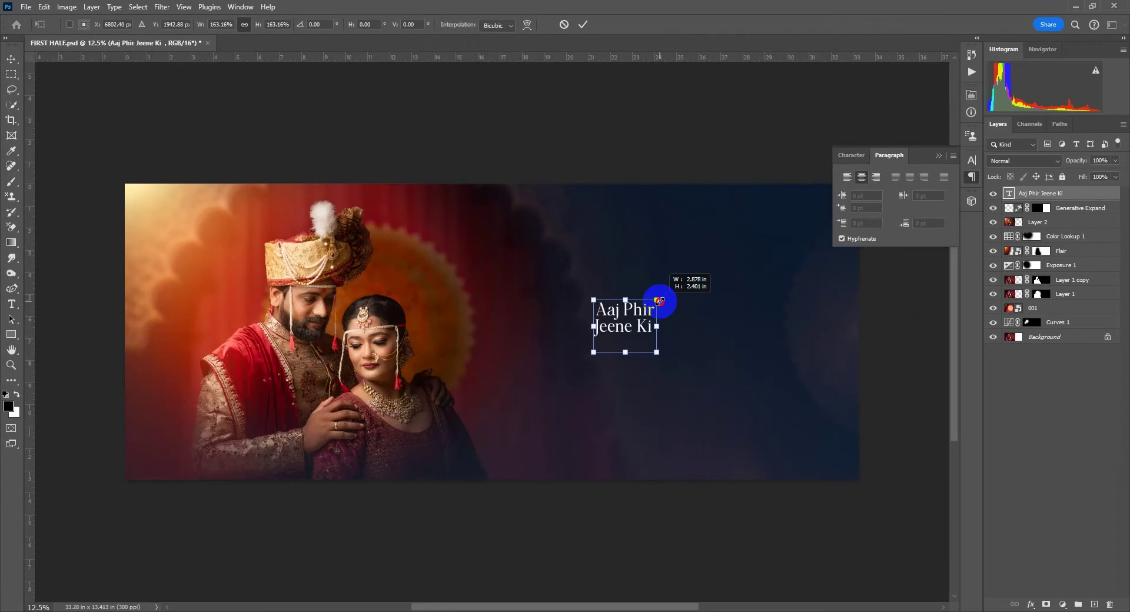
{"action": "key", "text": "Return"}
Add the word 'Tamanna' below the title and scale it much larger
{"action": "key", "text": "t"}
{"action": "left_click", "coordinate": [714, 352]}
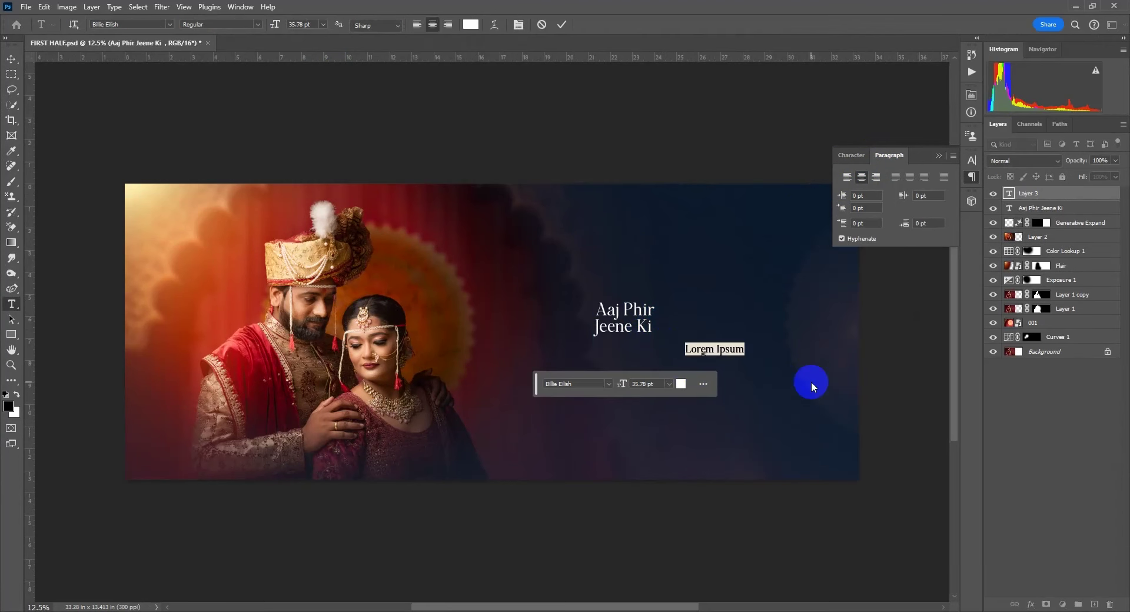
{"action": "type", "text": "Tamanna"}
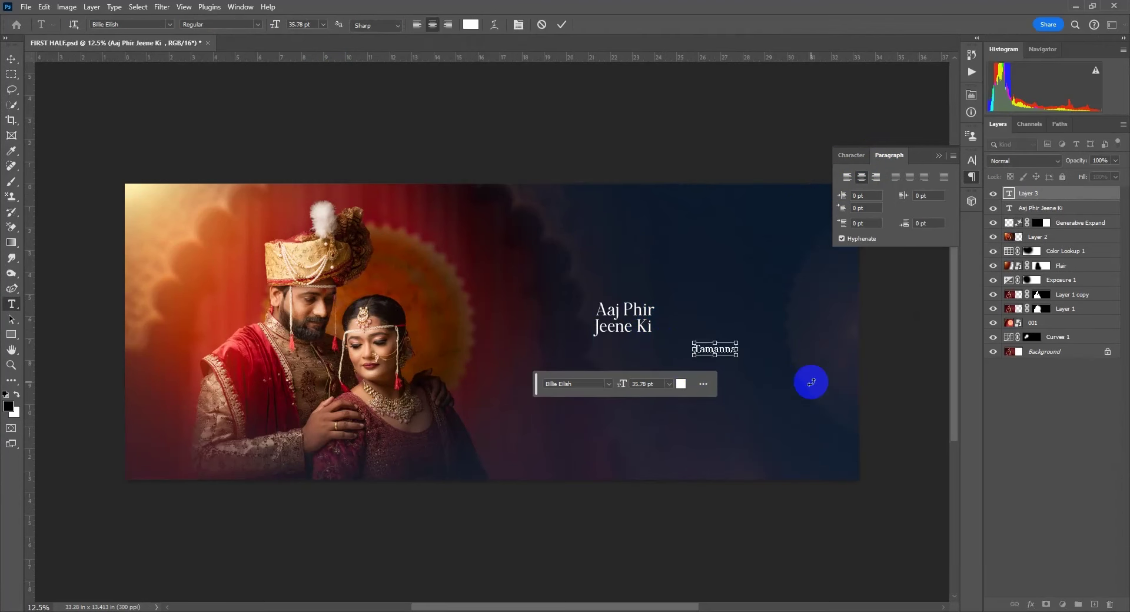
{"action": "key", "text": "ctrl+Return"}
{"action": "key", "text": "ctrl+t"}
{"action": "left_click_drag", "start_coordinate": [738, 358], "coordinate": [830, 440]}
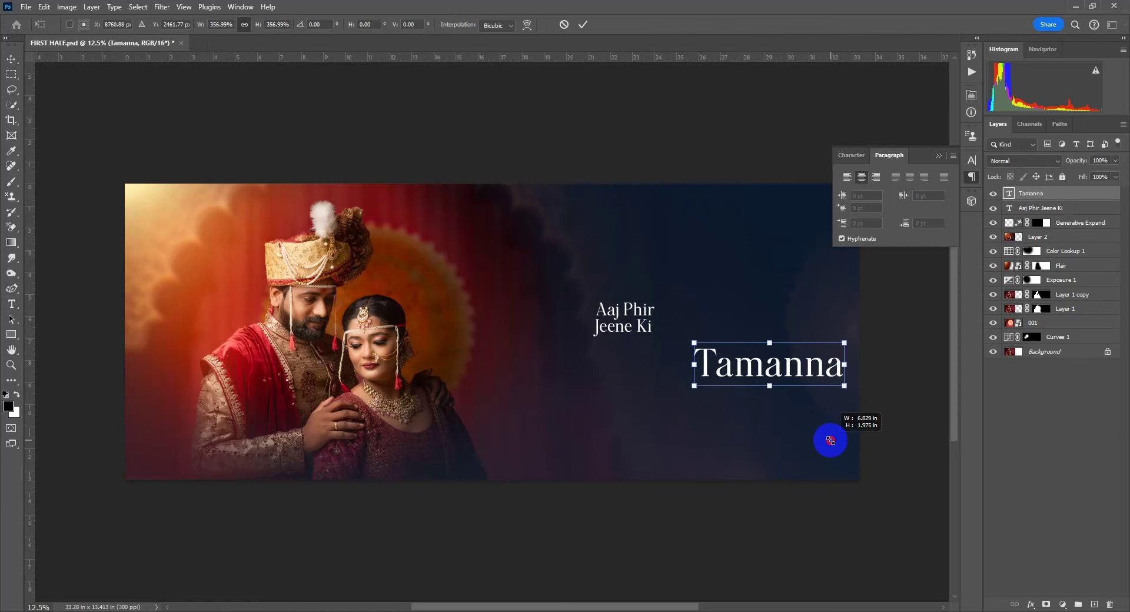
{"action": "key", "text": "Return"}
Align Tamanna just under Jeene Ki and colour it a sampled peach skin tone
{"action": "key", "text": "v"}
{"action": "left_click_drag", "start_coordinate": [777, 409], "coordinate": [642, 392]}
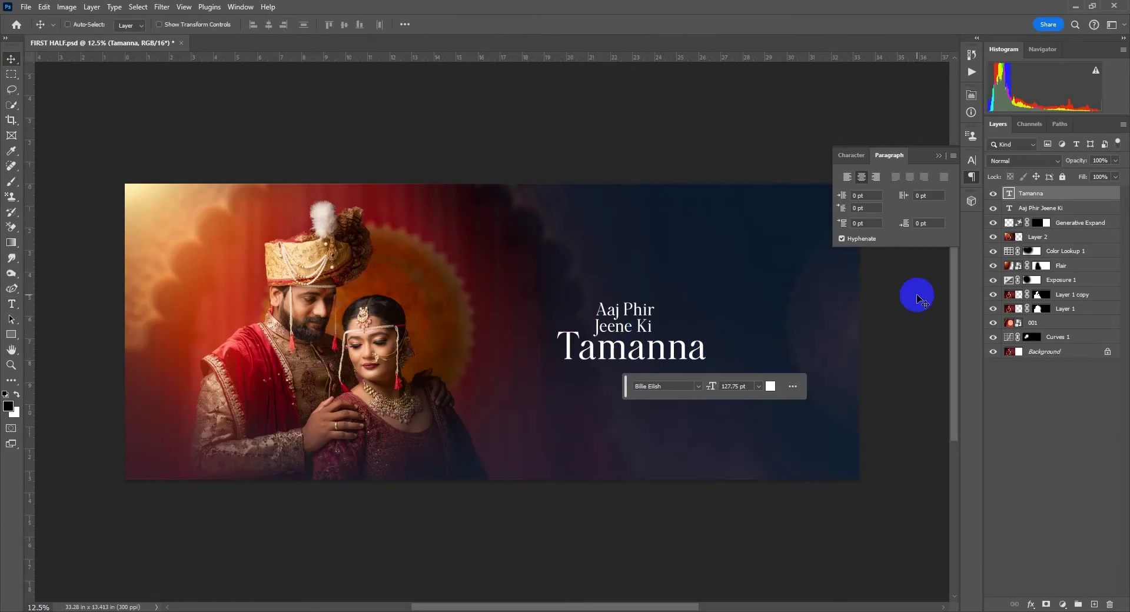
{"action": "key", "text": "shift+Left"}
{"action": "key", "text": "shift+Left"}
{"action": "key", "text": "shift+Left"}
{"action": "key", "text": "shift+Left"}
{"action": "key", "text": "shift+Up"}
{"action": "key", "text": "shift+Up"}
{"action": "key", "text": "shift+Up"}
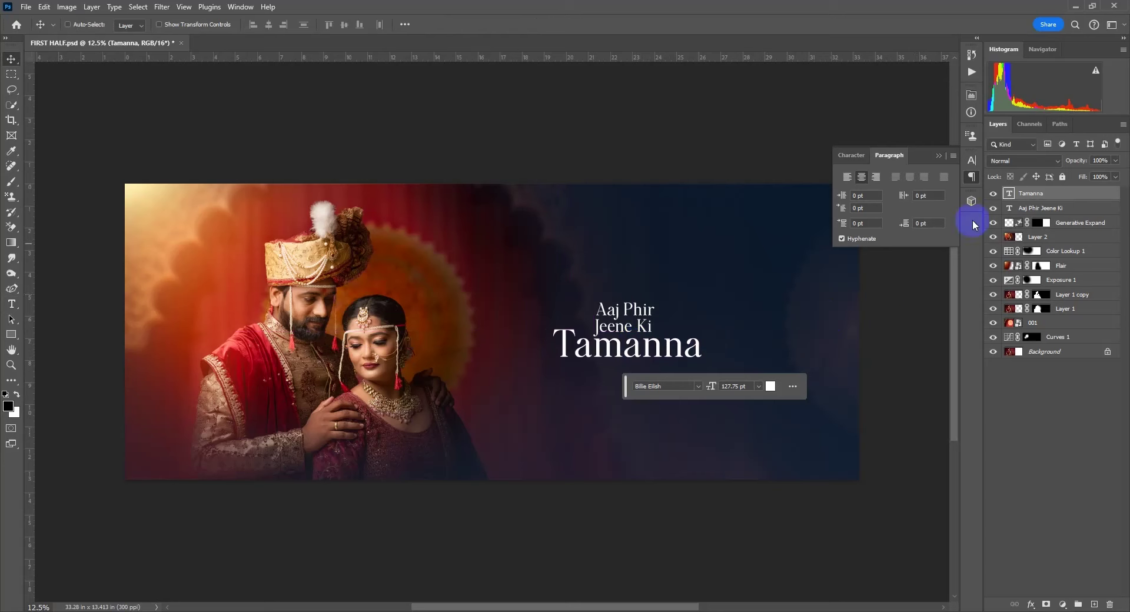
{"action": "left_click", "coordinate": [851, 154]}
{"action": "left_click", "coordinate": [940, 225]}
{"action": "left_click", "coordinate": [365, 350]}
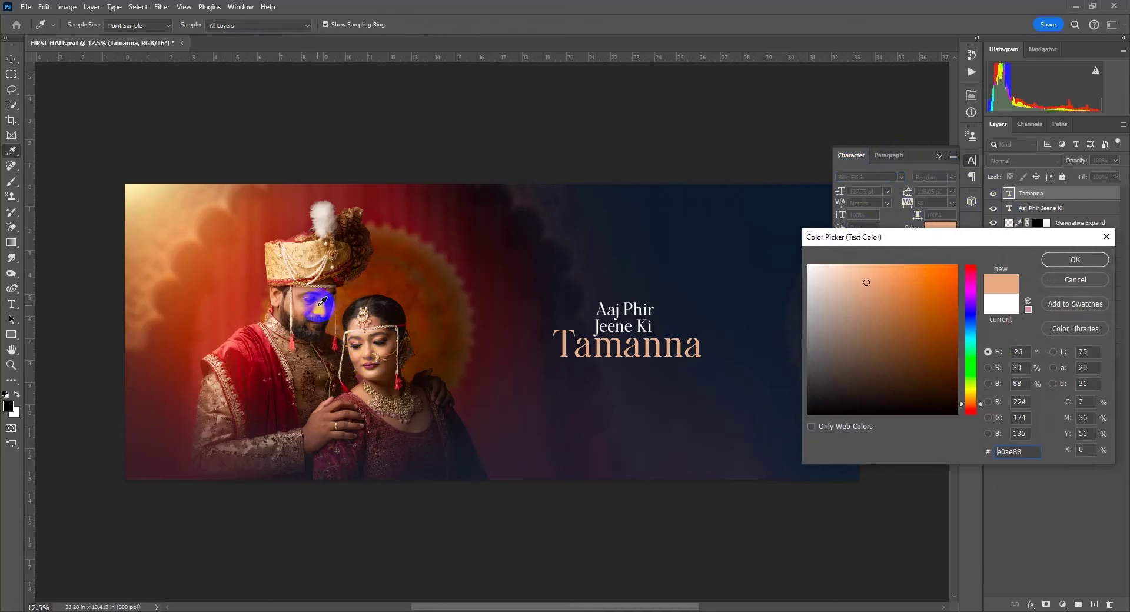
{"action": "left_click", "coordinate": [1075, 260]}
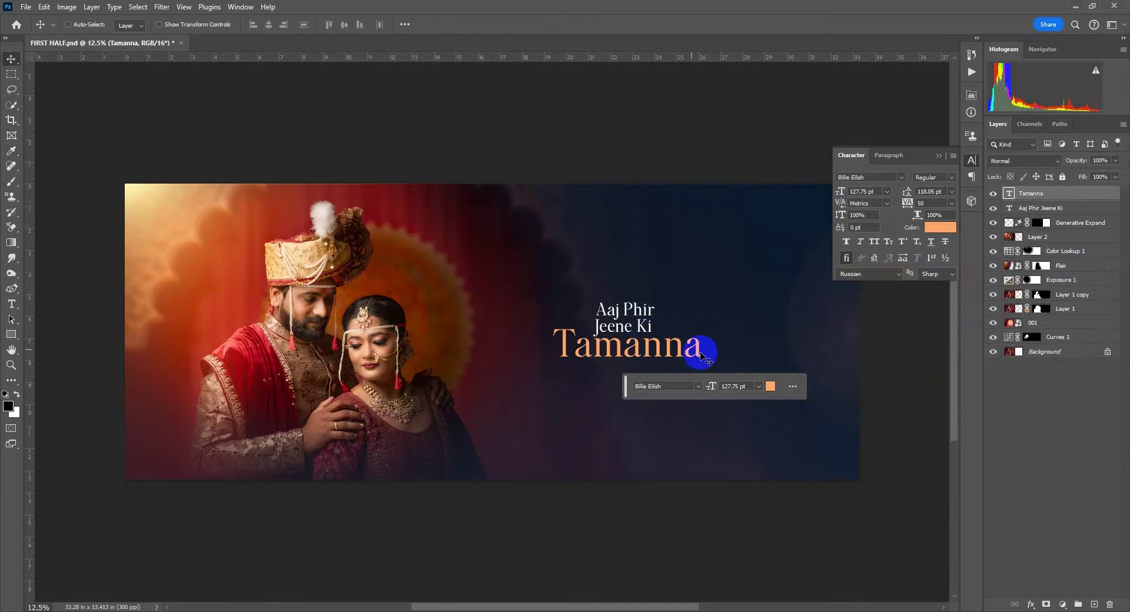
Duplicate the Aaj Phir Jeene Ki layer below Tamanna and retype it as 'Hai'
{"action": "key", "text": "v"}
{"action": "right_click", "coordinate": [646, 331]}
{"action": "left_click", "coordinate": [647, 334]}
{"action": "left_click_drag", "start_coordinate": [646, 332], "coordinate": [646, 393]}
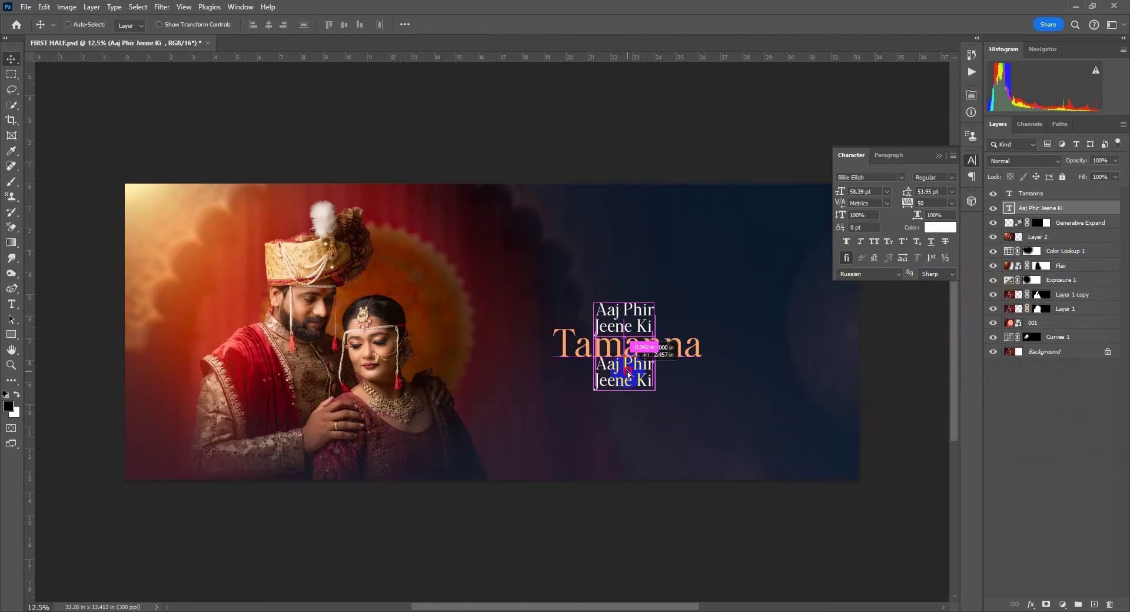
{"action": "double_click", "coordinate": [624, 380]}
{"action": "type", "text": "H"}
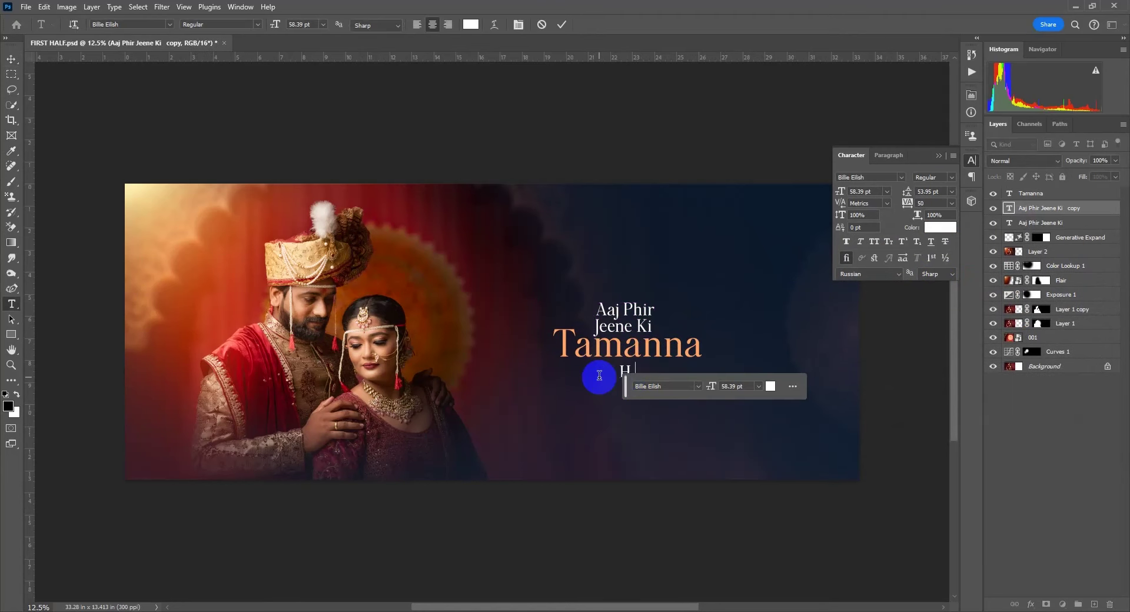
{"action": "type", "text": "ai"}
{"action": "left_click", "coordinate": [500, 585]}
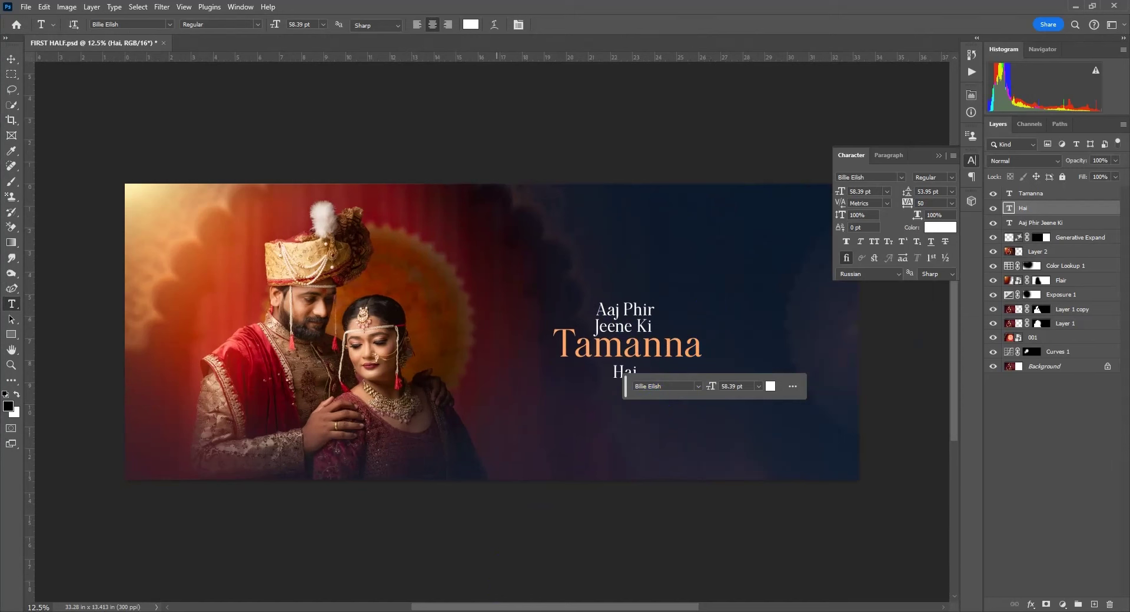
Enlarge the Aaj Phir text with Ctrl+Shift+>
{"action": "left_click", "coordinate": [599, 306]}
{"action": "key", "text": "ctrl+a"}
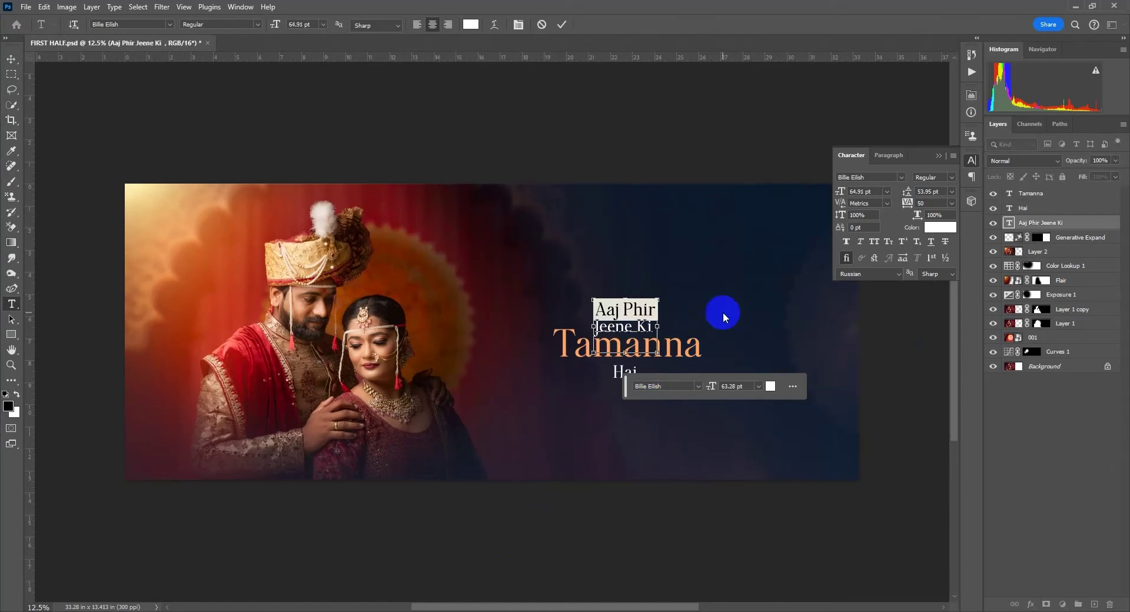
{"action": "key", "text": "ctrl+shift+period"}
{"action": "key", "text": "ctrl+shift+period"}
{"action": "key", "text": "ctrl+shift+period"}
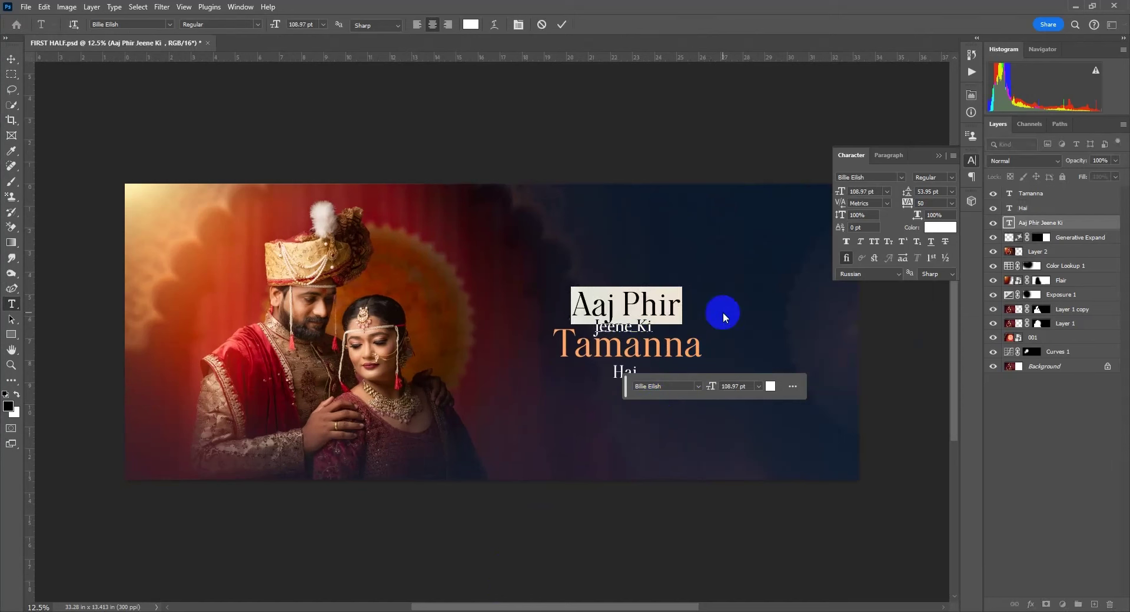
{"action": "left_click", "coordinate": [646, 315]}
Enlarge the Hai text two steps and place it just below Tamanna
{"action": "key", "text": "Tab"}
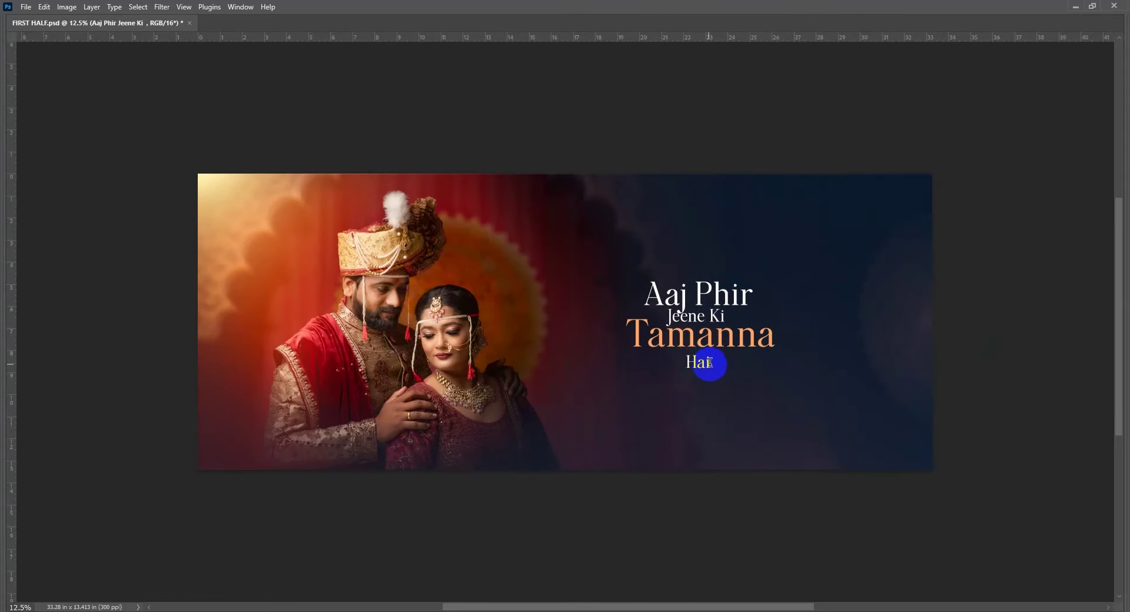
{"action": "double_click", "coordinate": [699, 362]}
{"action": "key", "text": "ctrl+shift+period"}
{"action": "key", "text": "ctrl+shift+period"}
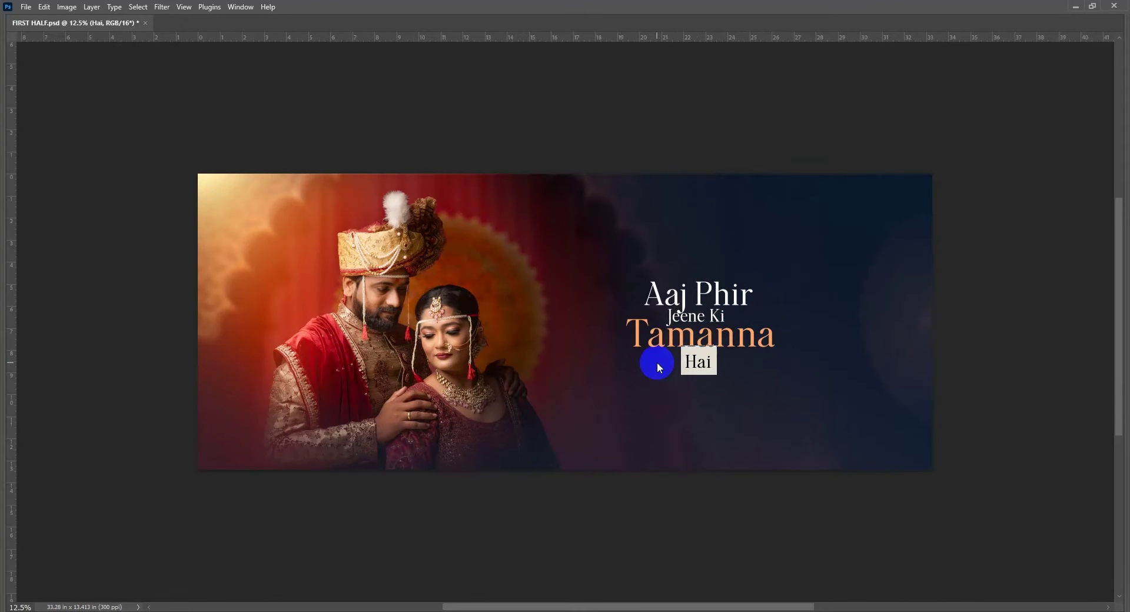
{"action": "key", "text": "ctrl+shift+period"}
{"action": "key", "text": "ctrl+shift+period"}
{"action": "key", "text": "ctrl+shift+period"}
{"action": "left_click", "coordinate": [658, 363]}
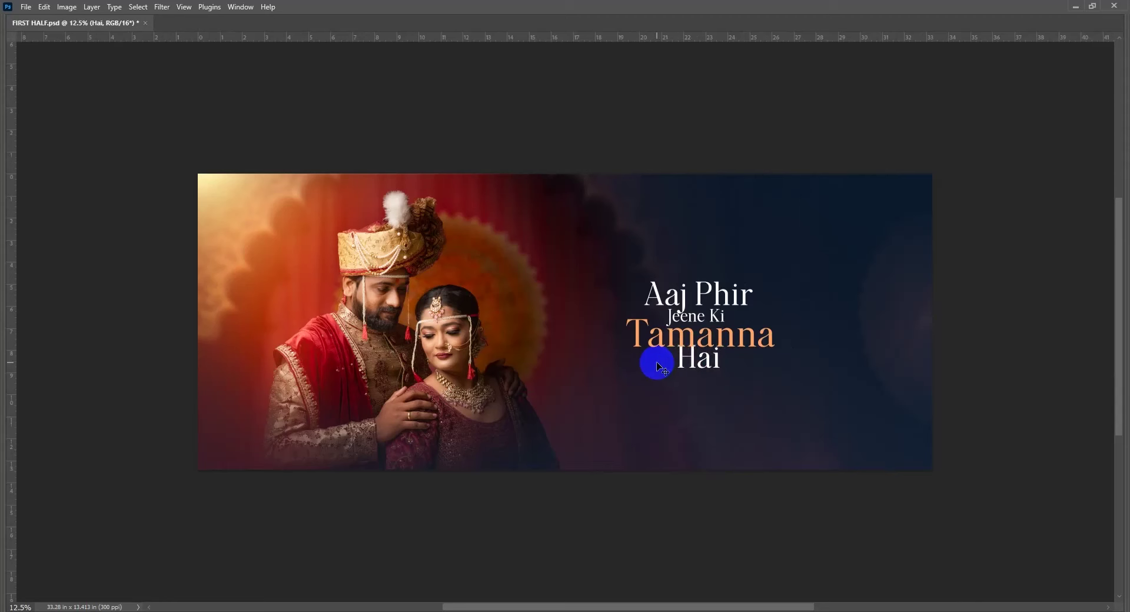
{"action": "left_click_drag", "start_coordinate": [709, 356], "coordinate": [716, 351]}
{"action": "key", "text": "Tab"}
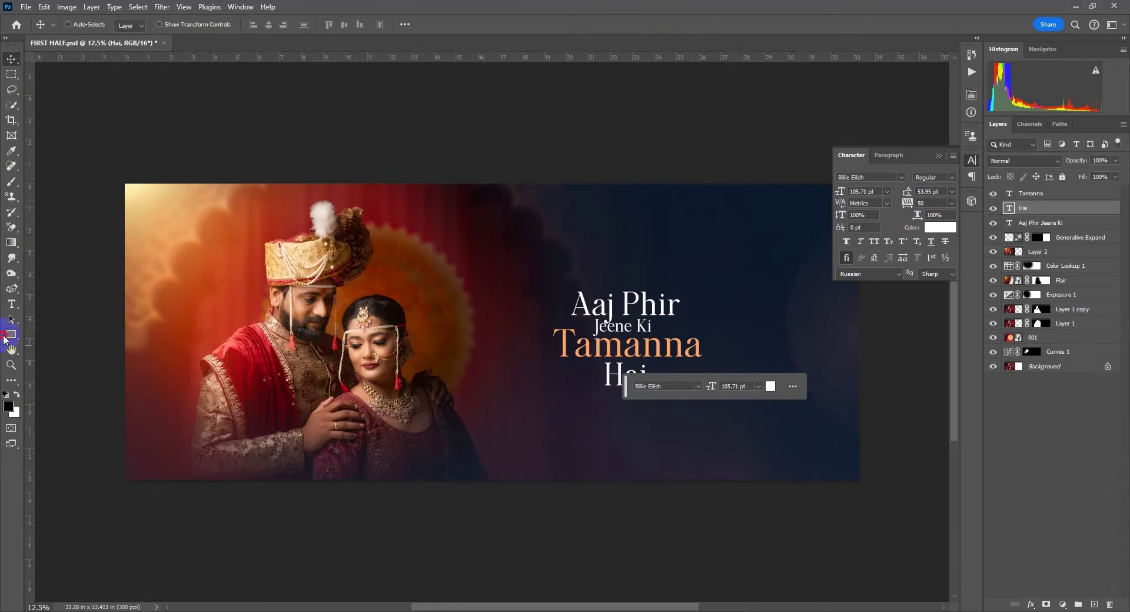
Draw a horizontal line across Hai with no fill and a thicker stroke
{"action": "right_click", "coordinate": [11, 334]}
{"action": "left_click", "coordinate": [53, 367]}
{"action": "mouse_move", "coordinate": [551, 372]}
{"action": "left_mouse_down"}
{"action": "mouse_move", "coordinate": [740, 379]}
{"action": "mouse_move", "coordinate": [719, 381]}
{"action": "left_mouse_up"}
{"action": "left_click", "coordinate": [138, 25]}
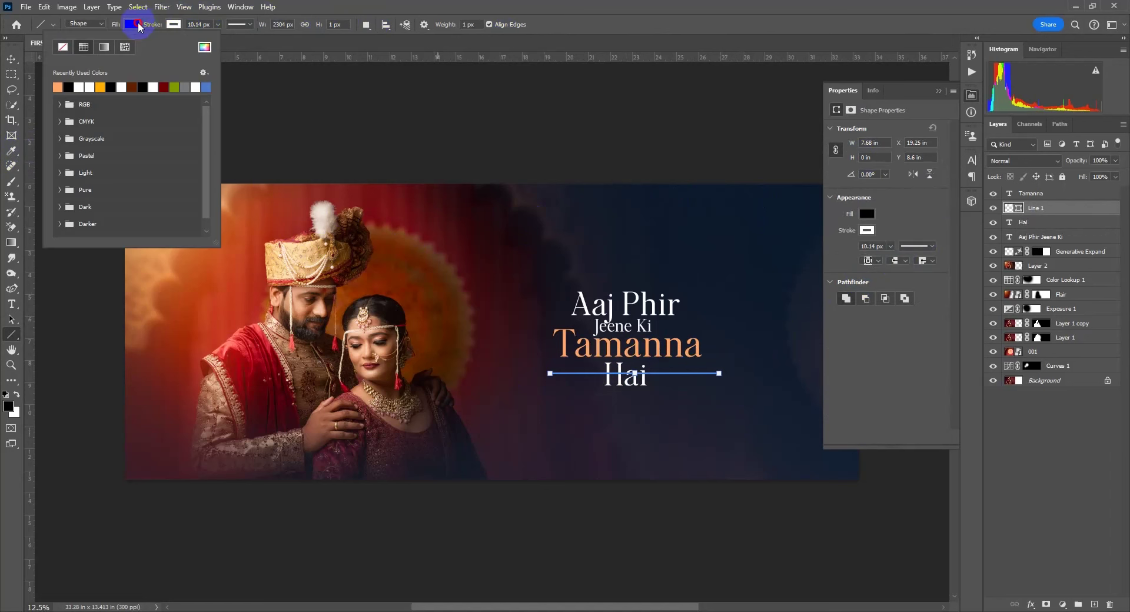
{"action": "left_click", "coordinate": [174, 26]}
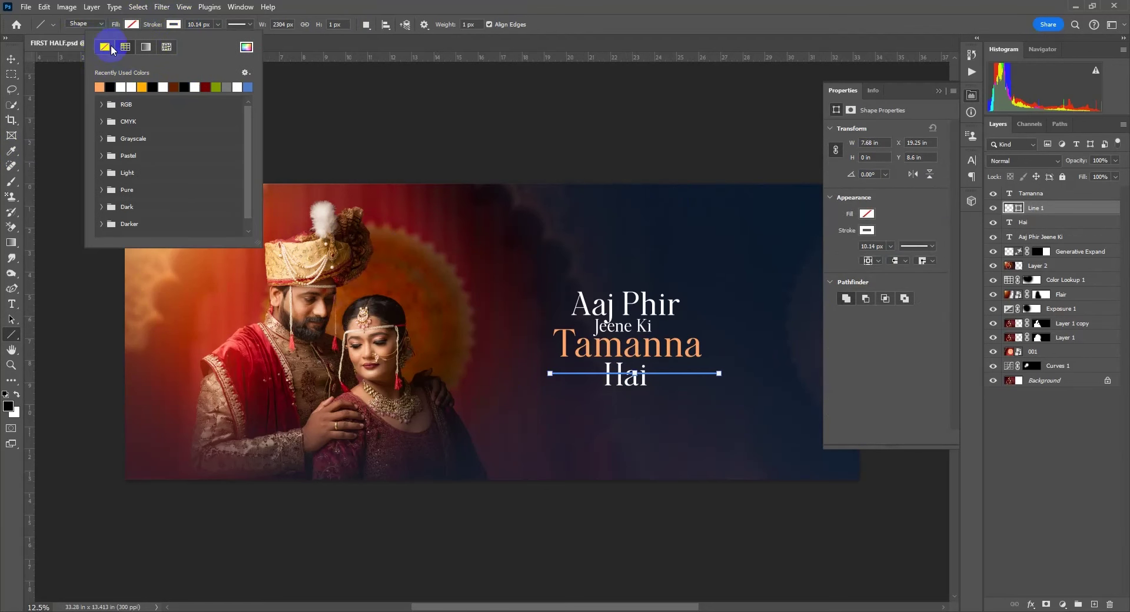
{"action": "left_click", "coordinate": [219, 25]}
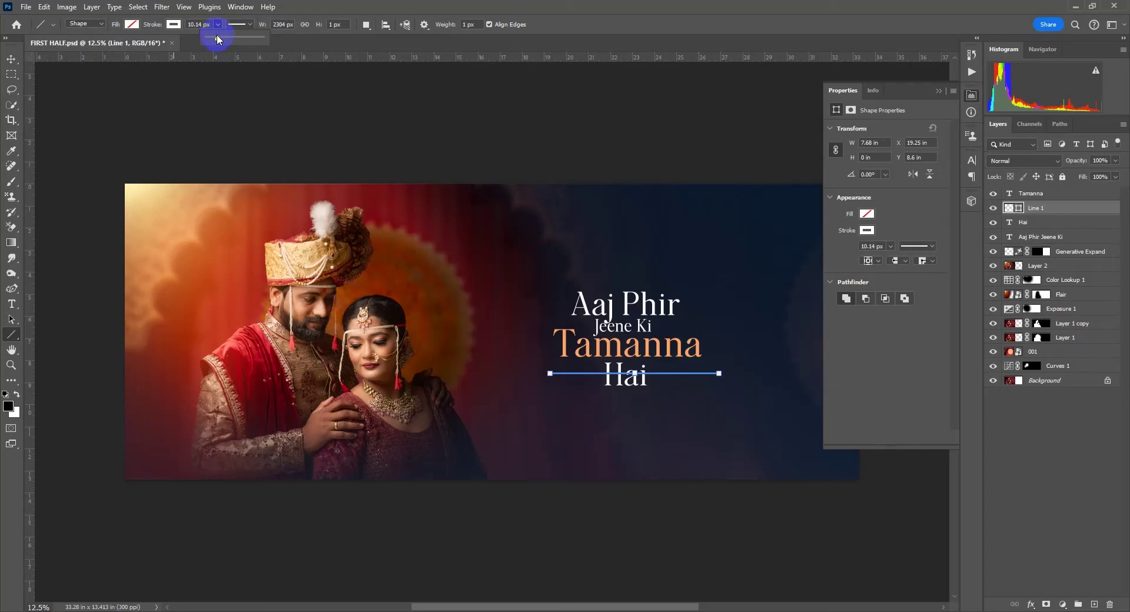
{"action": "left_click_drag", "start_coordinate": [223, 40], "coordinate": [224, 39]}
Centre-align the title text layers
{"action": "key", "text": "m"}
{"action": "scroll", "coordinate": [659, 412], "scroll_direction": "up", "scroll_amount": 1}
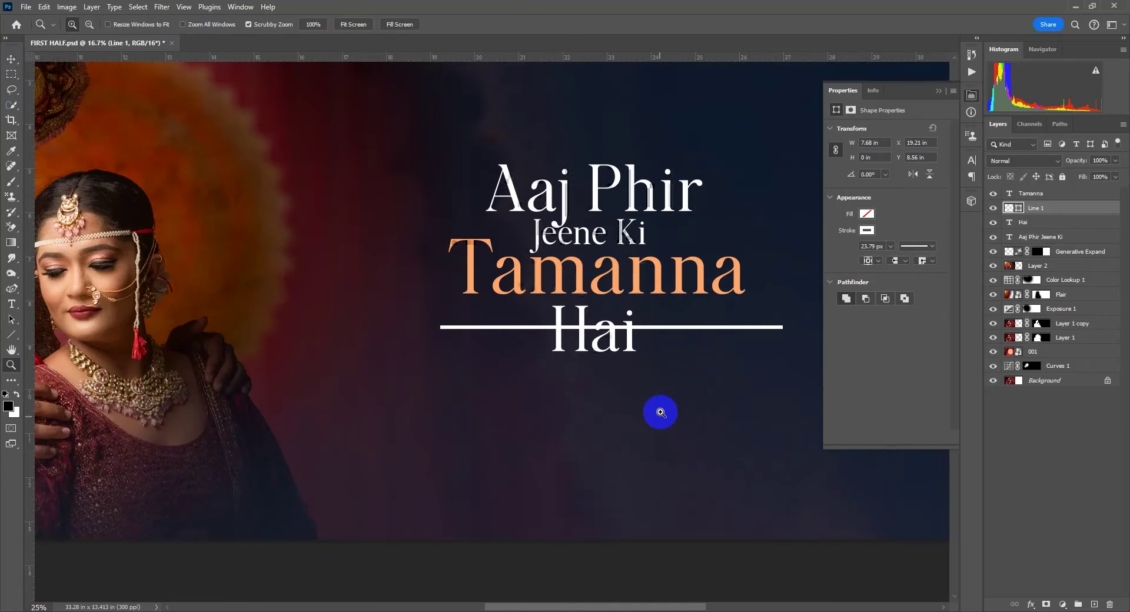
{"action": "left_click", "coordinate": [1065, 236], "text": "shift"}
{"action": "left_click", "coordinate": [1071, 195], "text": "ctrl"}
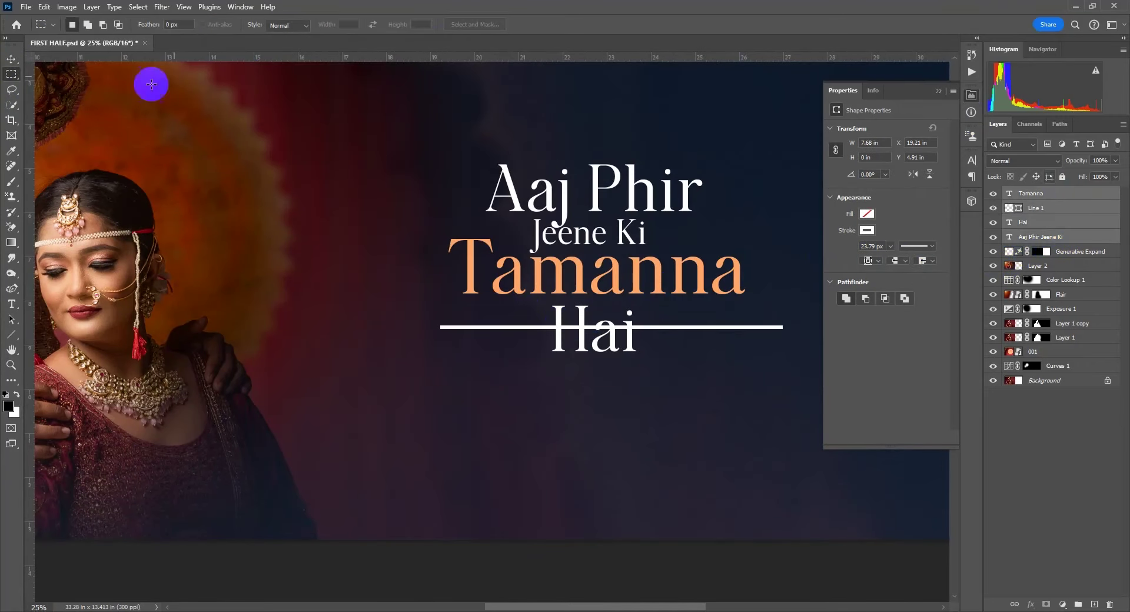
{"action": "left_click", "coordinate": [11, 60]}
{"action": "left_click", "coordinate": [268, 26]}
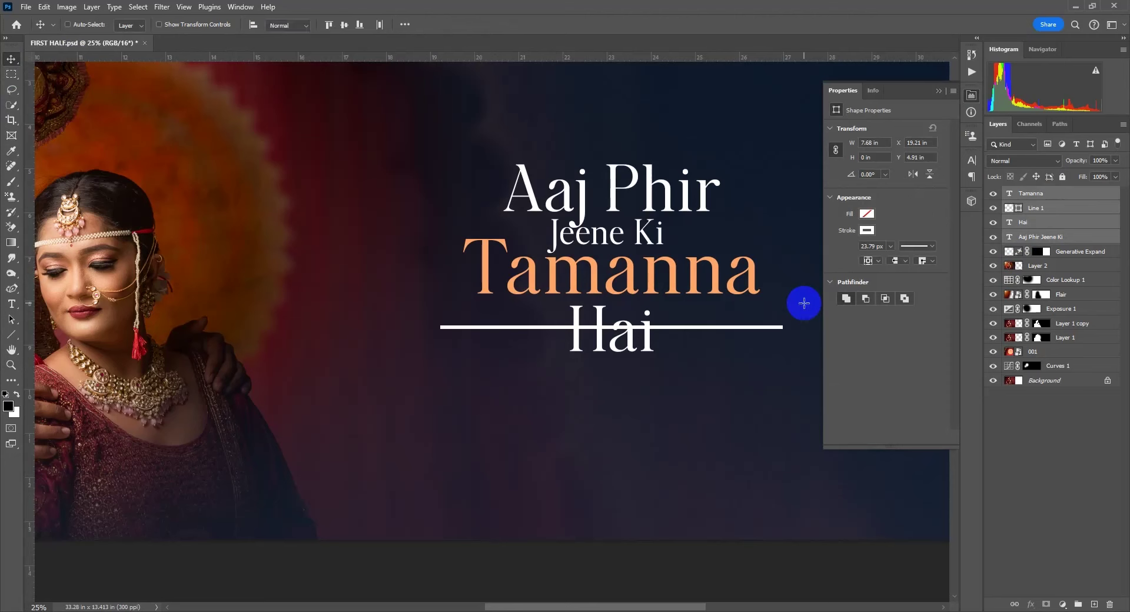
Mask the Line 1 layer around Hai so the line flanks the word on both sides
{"action": "key", "text": "m"}
{"action": "left_click_drag", "start_coordinate": [543, 311], "coordinate": [676, 358]}
{"action": "left_click", "coordinate": [1059, 209]}
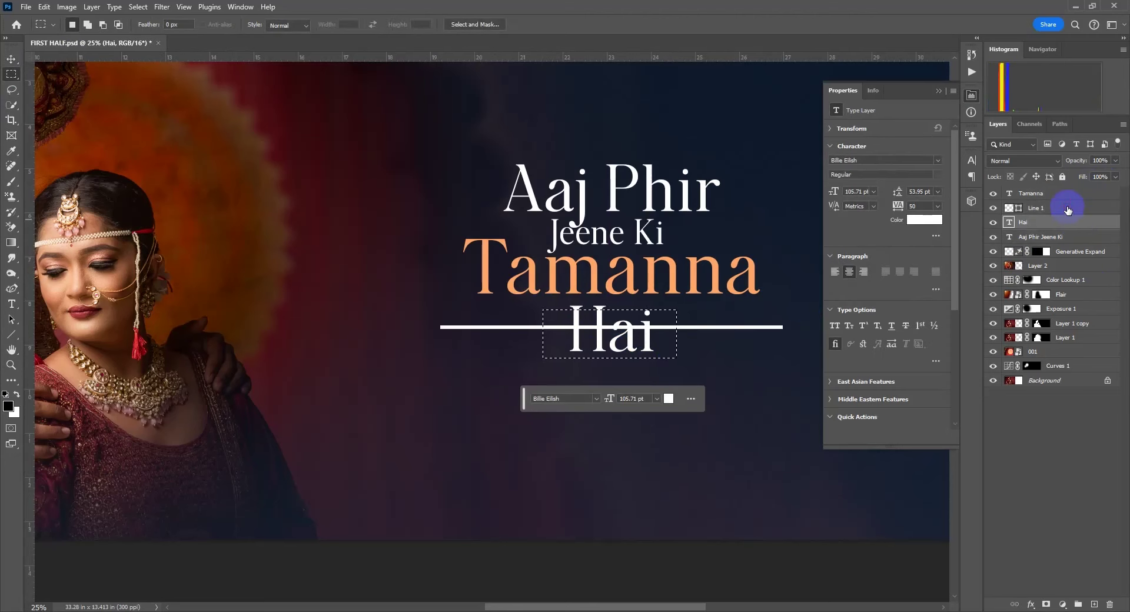
{"action": "left_click", "coordinate": [1046, 604]}
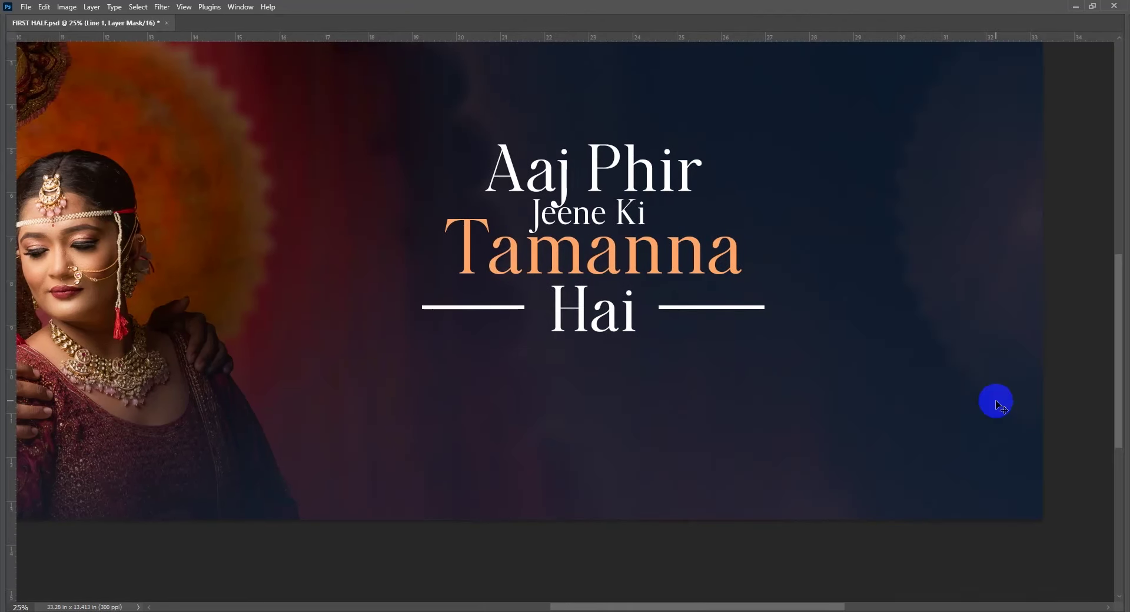
{"action": "key", "text": "ctrl+minus"}
{"action": "key", "text": "ctrl+minus"}
{"action": "key", "text": "ctrl+minus"}
Move the whole title block right and down into the banner's right half
{"action": "left_click", "coordinate": [1077, 236], "text": "shift"}
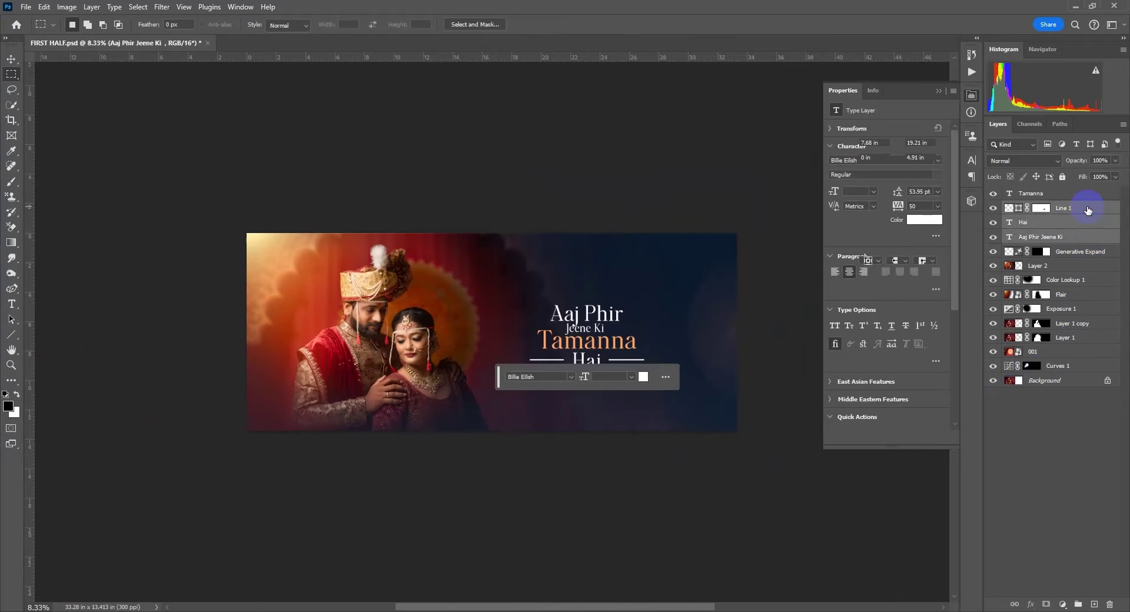
{"action": "key", "text": "Tab"}
{"action": "key", "text": "Tab"}
{"action": "left_click", "coordinate": [1077, 194], "text": "shift"}
{"action": "key", "text": "v"}
{"action": "left_click_drag", "start_coordinate": [599, 335], "coordinate": [623, 350]}
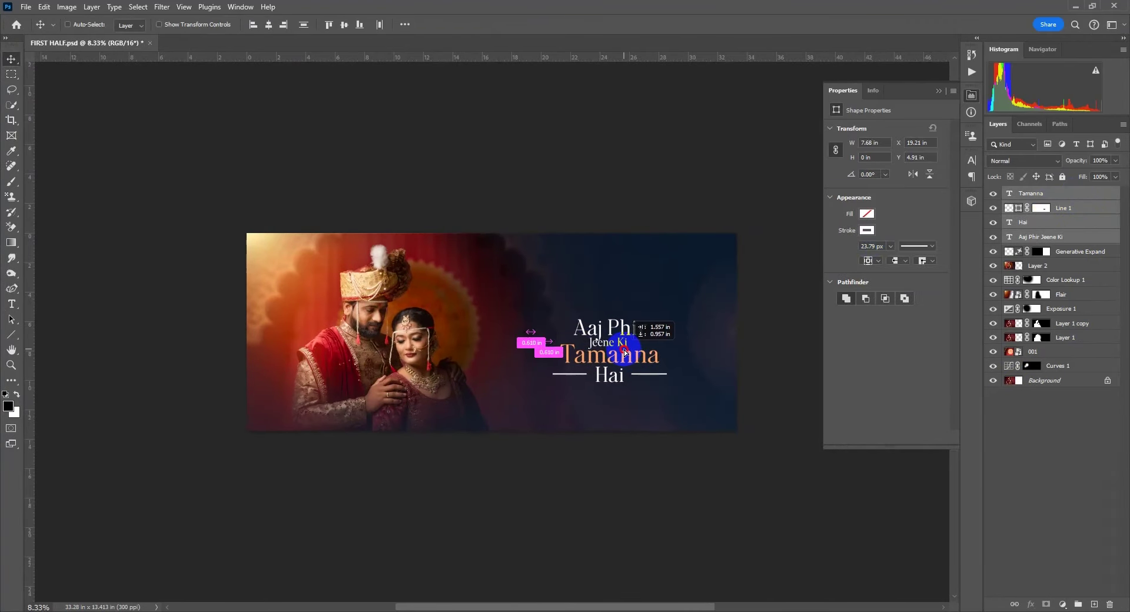
{"action": "scroll", "coordinate": [614, 385], "scroll_direction": "up", "scroll_amount": 1}
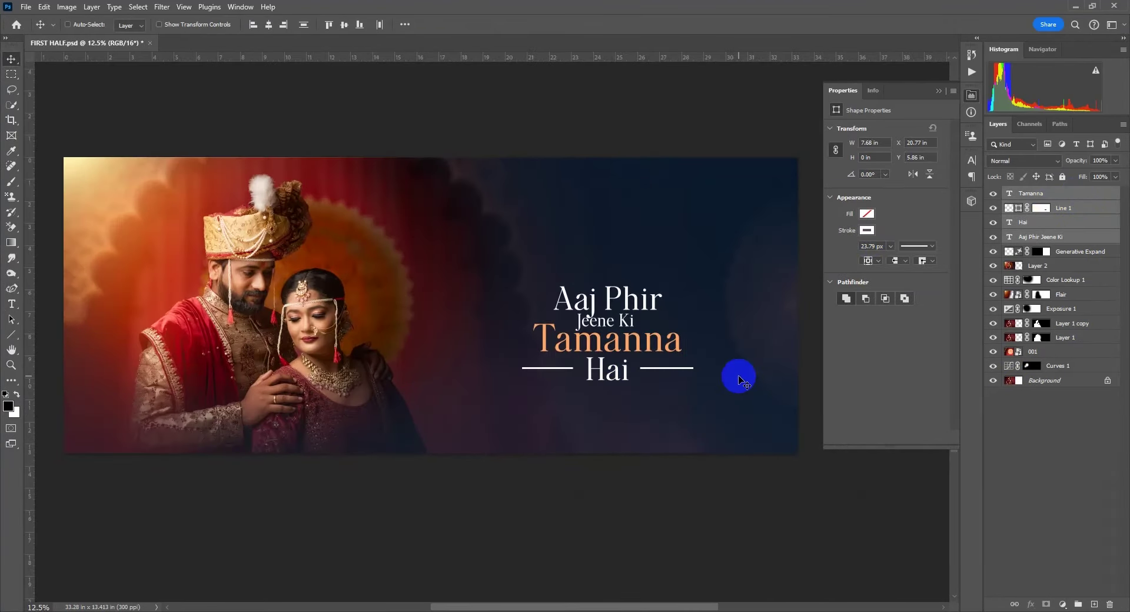
{"action": "left_click", "coordinate": [340, 574]}
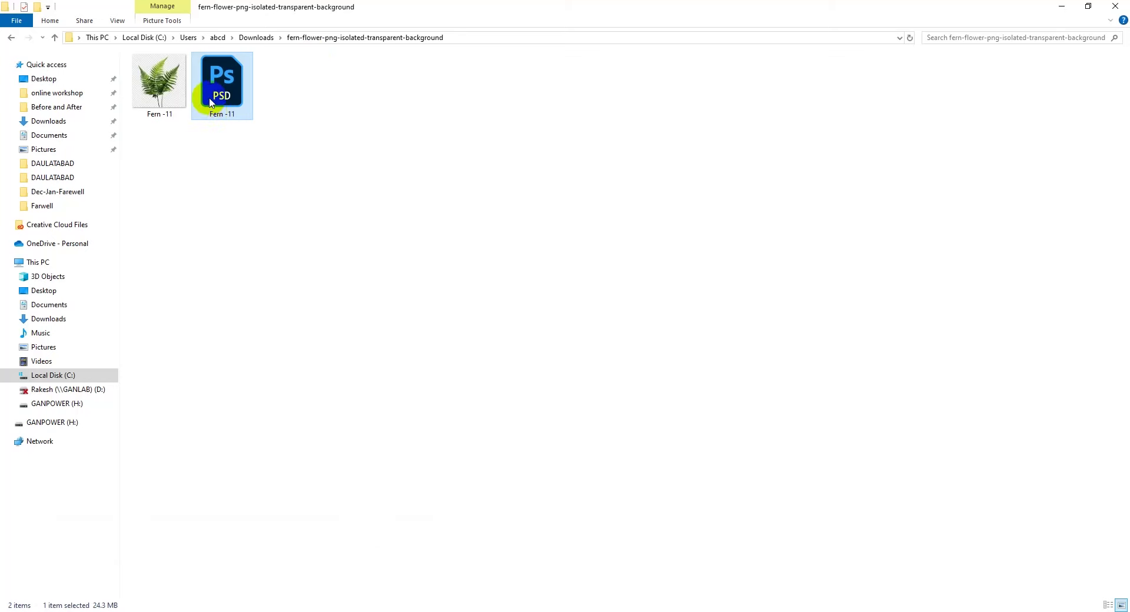
{"action": "key", "text": "alt+Tab"}
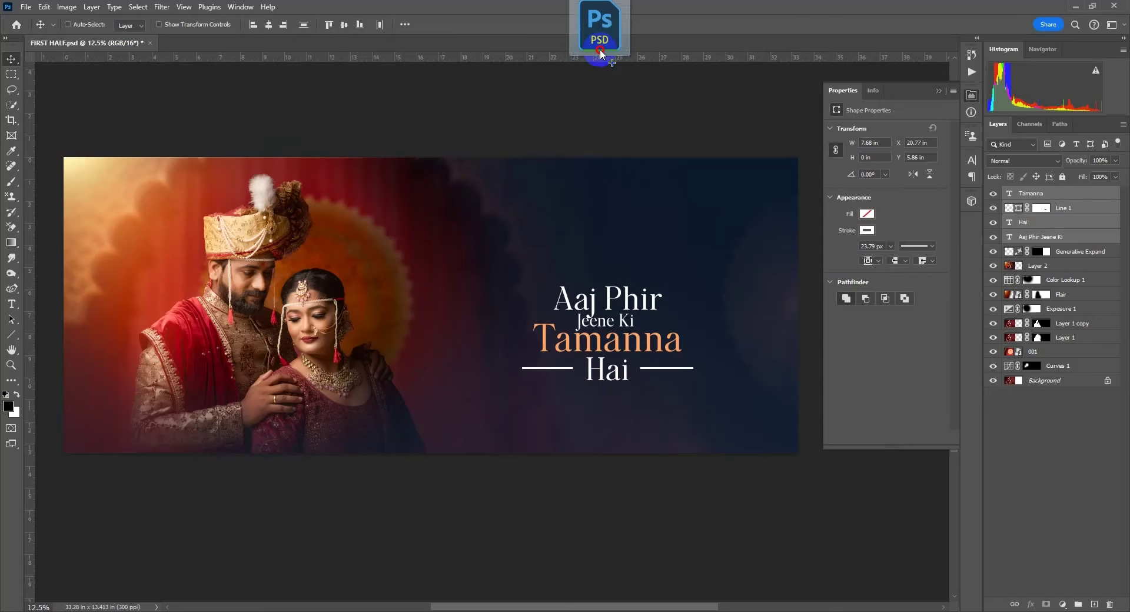
Open Fern -11.psd and copy its fern layer into the banner document
{"action": "left_click_drag", "start_coordinate": [296, 192], "coordinate": [598, 33]}
{"action": "right_click", "coordinate": [473, 313]}
{"action": "left_click", "coordinate": [472, 313]}
{"action": "left_click_drag", "start_coordinate": [542, 348], "coordinate": [486, 253]}
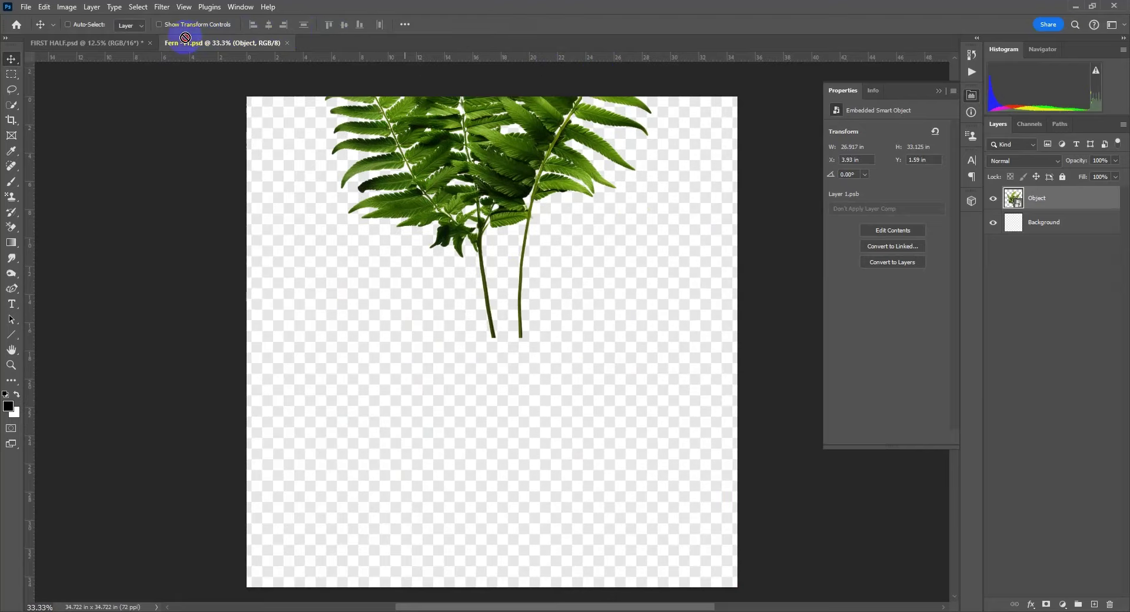
{"action": "left_click", "coordinate": [602, 251]}
Rotate the fern to hang downward and set its blend mode to Multiply
{"action": "key", "text": "ctrl+t"}
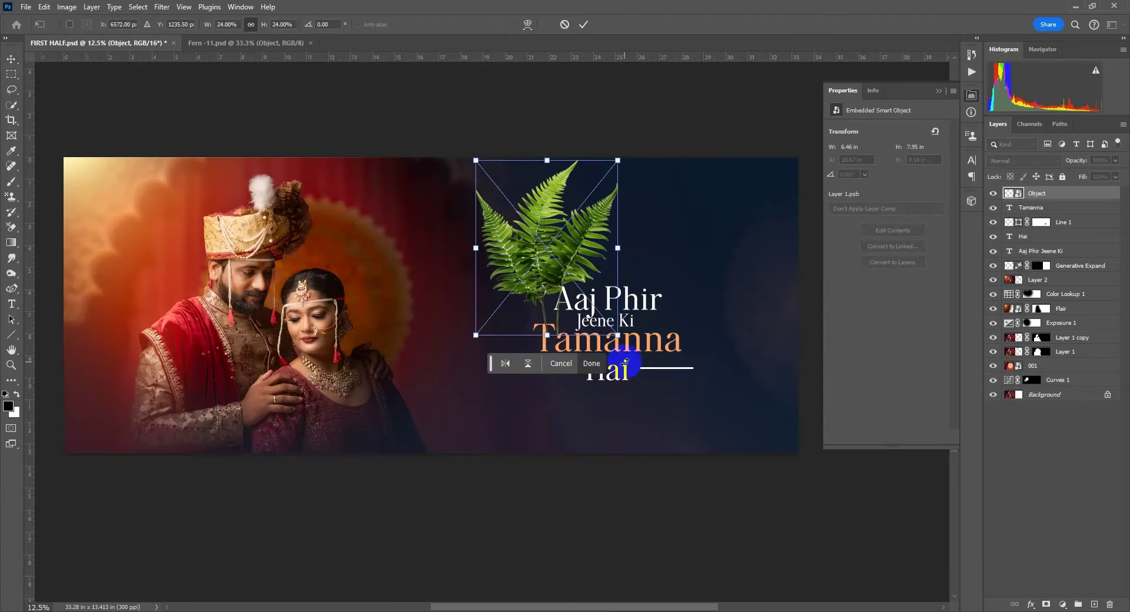
{"action": "mouse_move", "coordinate": [631, 366]}
{"action": "left_mouse_down"}
{"action": "mouse_move", "coordinate": [605, 390]}
{"action": "mouse_move", "coordinate": [736, 354]}
{"action": "mouse_move", "coordinate": [664, 251]}
{"action": "mouse_move", "coordinate": [611, 264]}
{"action": "left_mouse_up"}
{"action": "key", "text": "Return"}
{"action": "left_click", "coordinate": [1024, 160]}
{"action": "left_click", "coordinate": [1028, 219]}
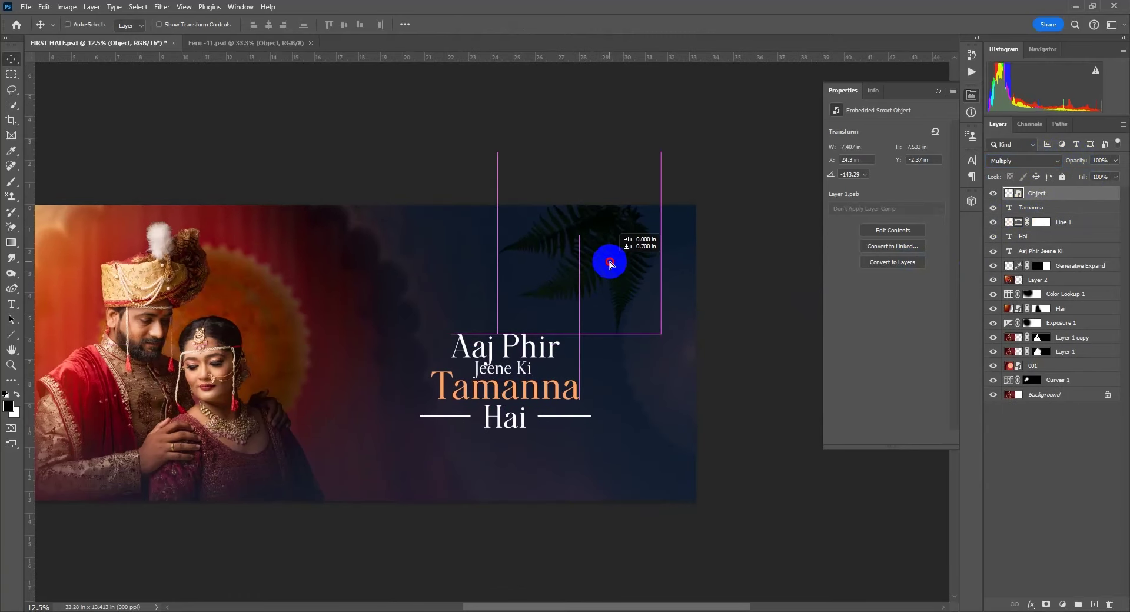
{"action": "left_click", "coordinate": [1025, 160]}
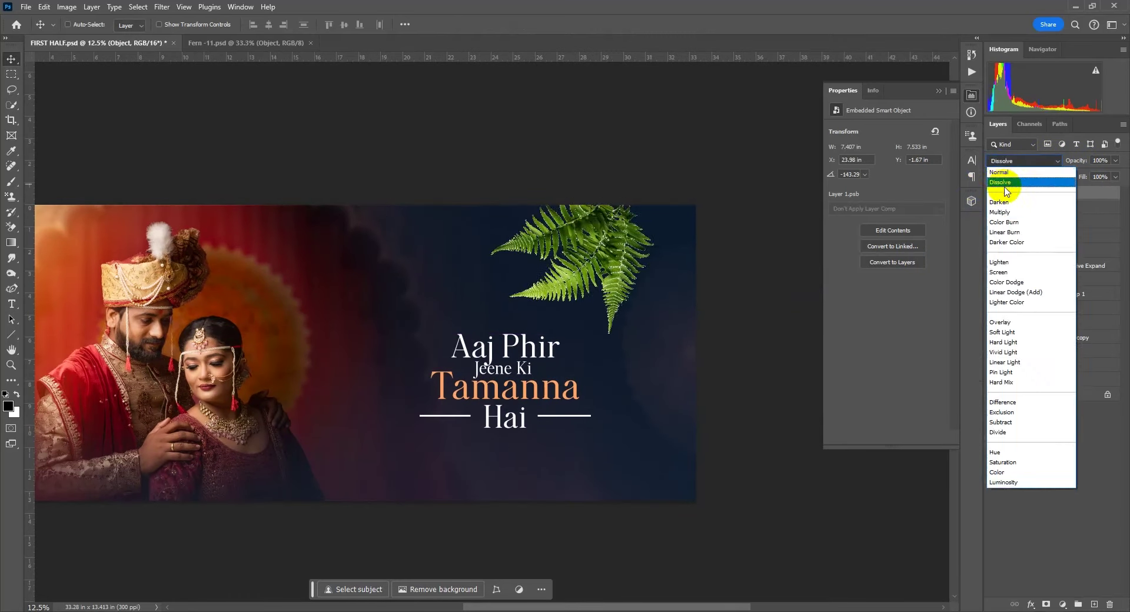
Scale the fern up and position it in the banner's upper right
{"action": "left_click_drag", "start_coordinate": [658, 238], "coordinate": [666, 238]}
{"action": "key", "text": "ctrl+t"}
{"action": "left_click_drag", "start_coordinate": [578, 316], "coordinate": [530, 320]}
{"action": "key", "text": "Return"}
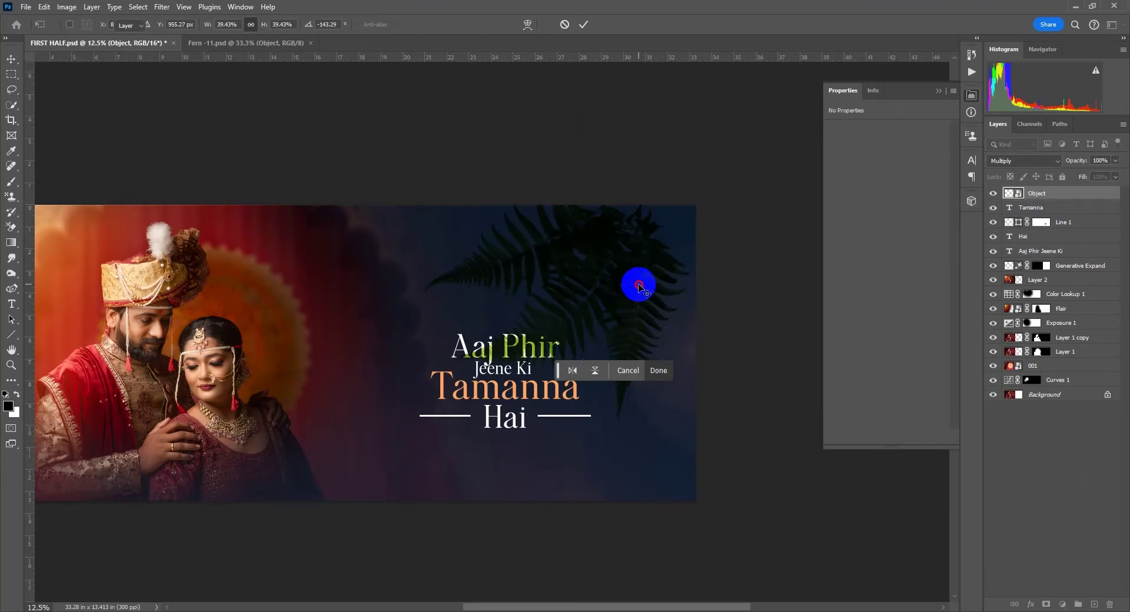
{"action": "mouse_move", "coordinate": [638, 282]}
{"action": "left_mouse_down"}
{"action": "mouse_move", "coordinate": [658, 276]}
{"action": "mouse_move", "coordinate": [659, 290]}
{"action": "left_mouse_up"}
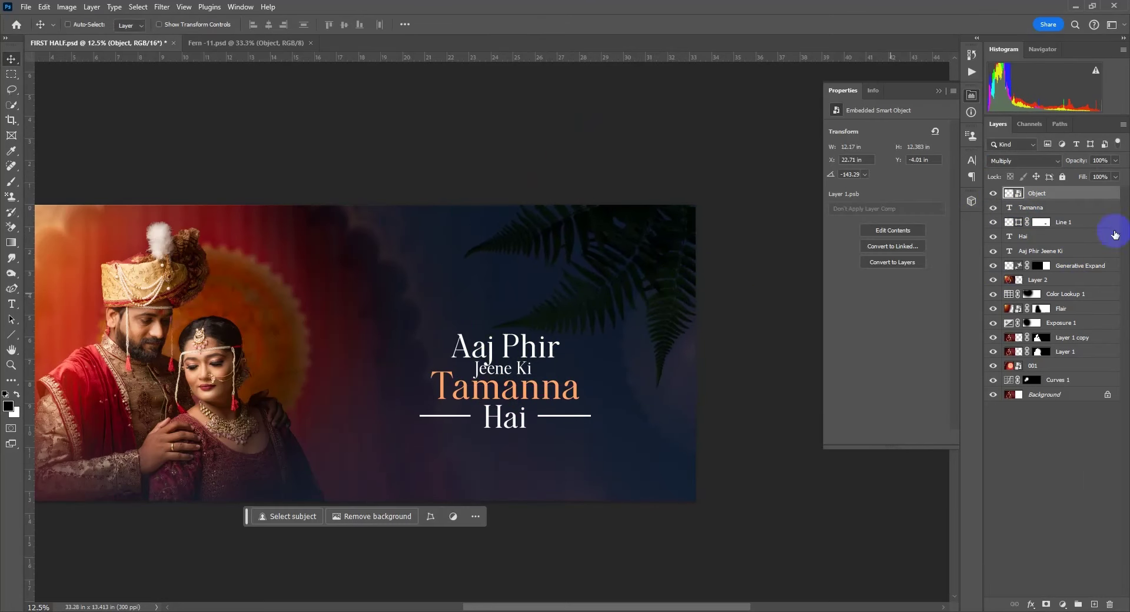
Add an Exposure adjustment layer at +1.82 and invert its mask to hide it
{"action": "left_click", "coordinate": [1088, 208]}
{"action": "left_click", "coordinate": [1062, 604]}
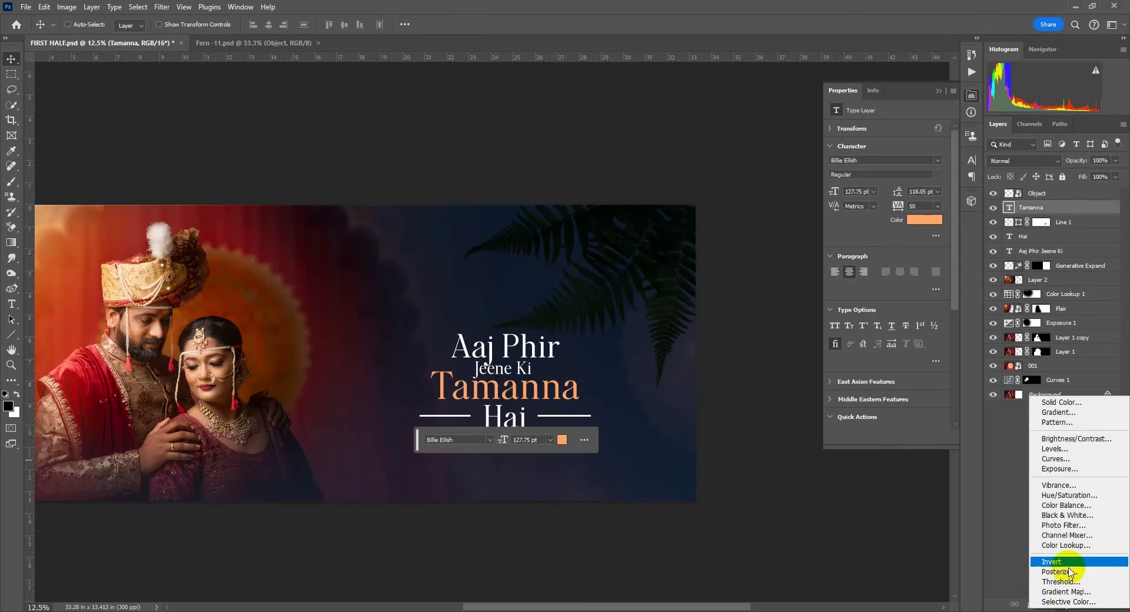
{"action": "left_click", "coordinate": [1077, 469]}
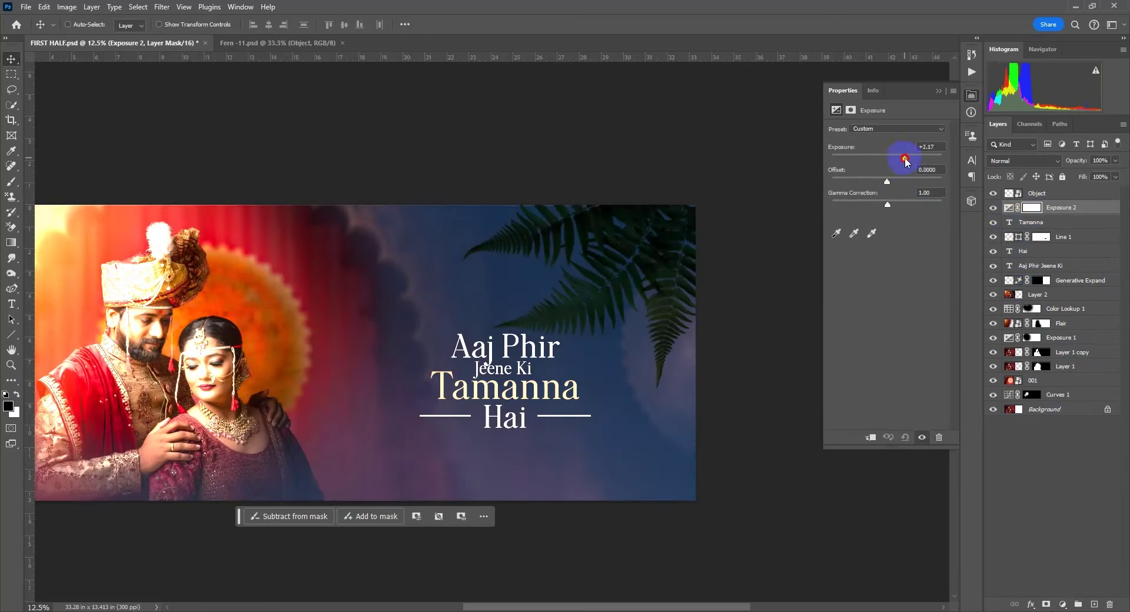
{"action": "left_click_drag", "start_coordinate": [891, 163], "coordinate": [901, 160]}
{"action": "key", "text": "ctrl+i"}
{"action": "key", "text": "b"}
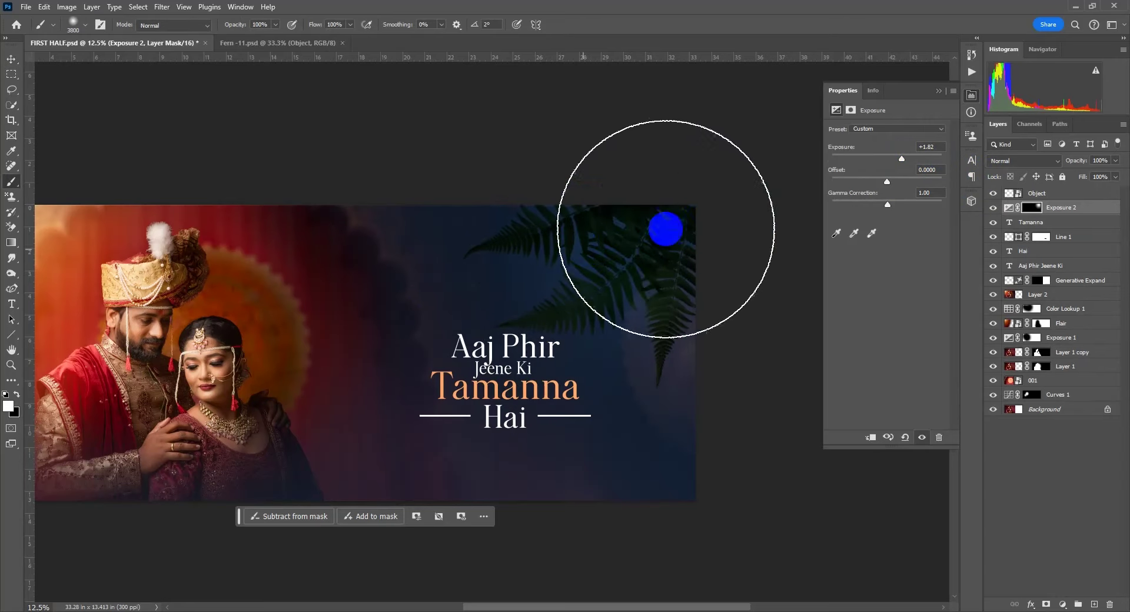
{"action": "key", "text": "Tab"}
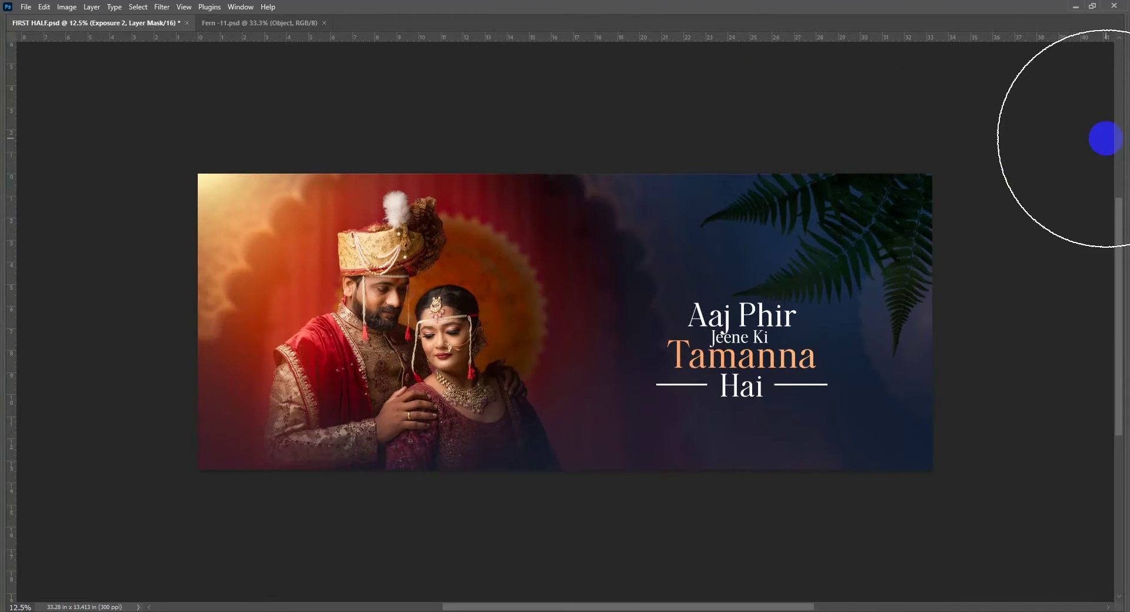
{"action": "key", "text": "Tab"}
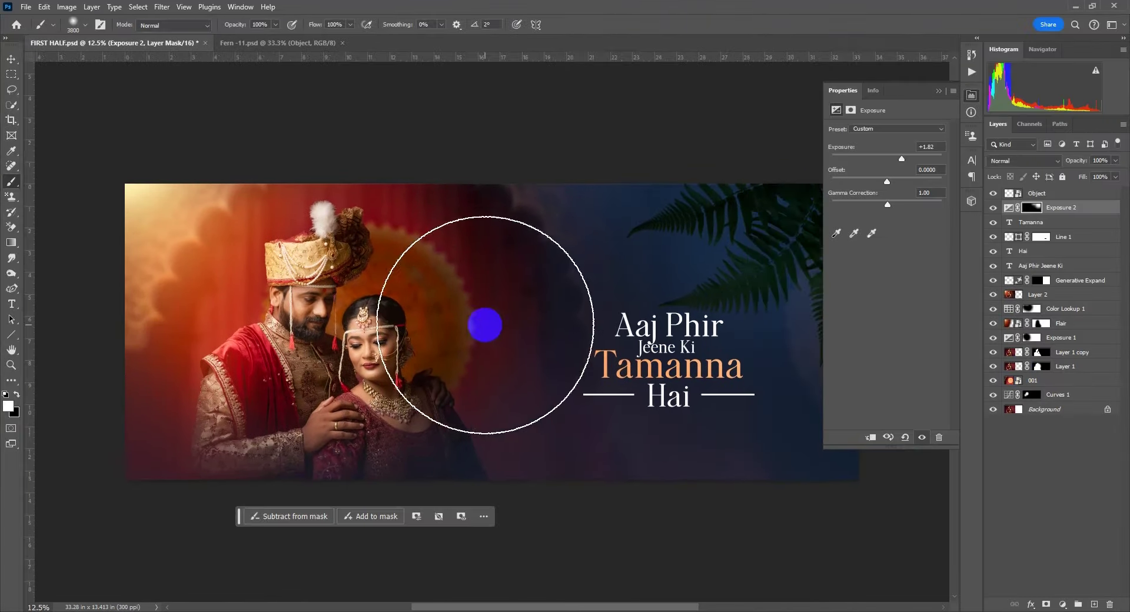
{"action": "key", "text": "Tab"}
{"action": "key", "text": "Tab"}
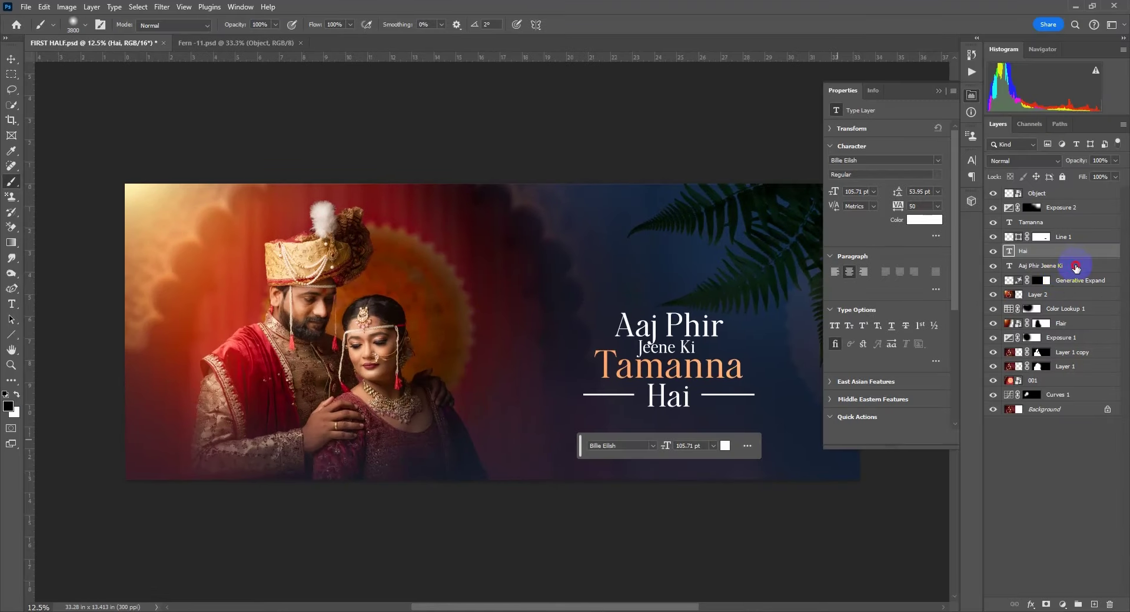
Shift the four title layers slightly left and up and group them
{"action": "left_click", "coordinate": [1074, 265]}
{"action": "left_click", "coordinate": [1079, 236], "text": "shift"}
{"action": "key", "text": "v"}
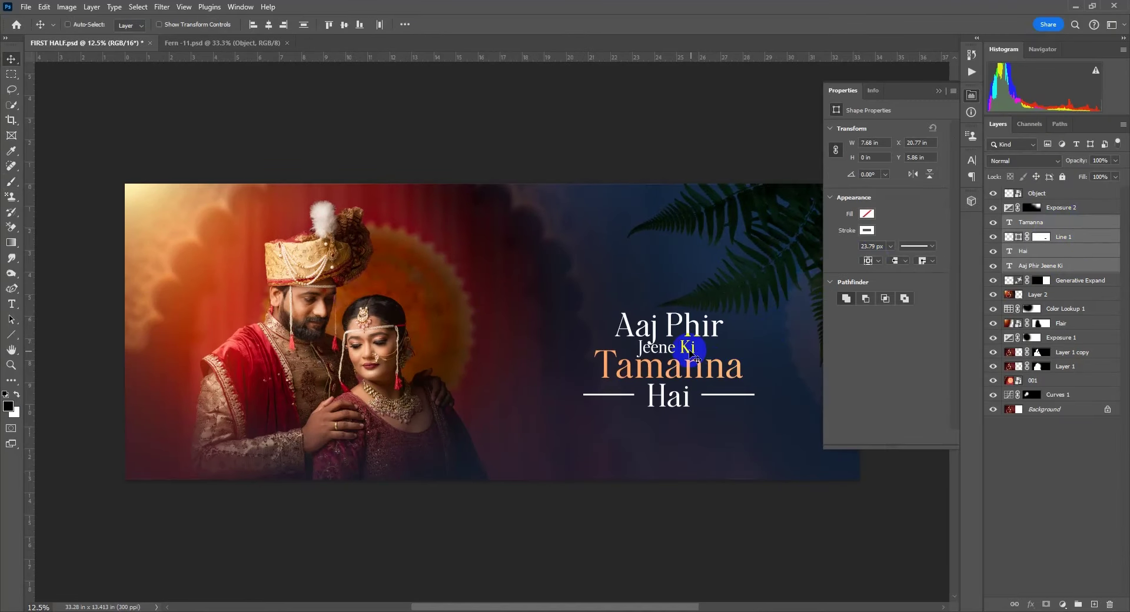
{"action": "left_click_drag", "start_coordinate": [677, 348], "coordinate": [612, 341]}
{"action": "left_click", "coordinate": [1078, 604]}
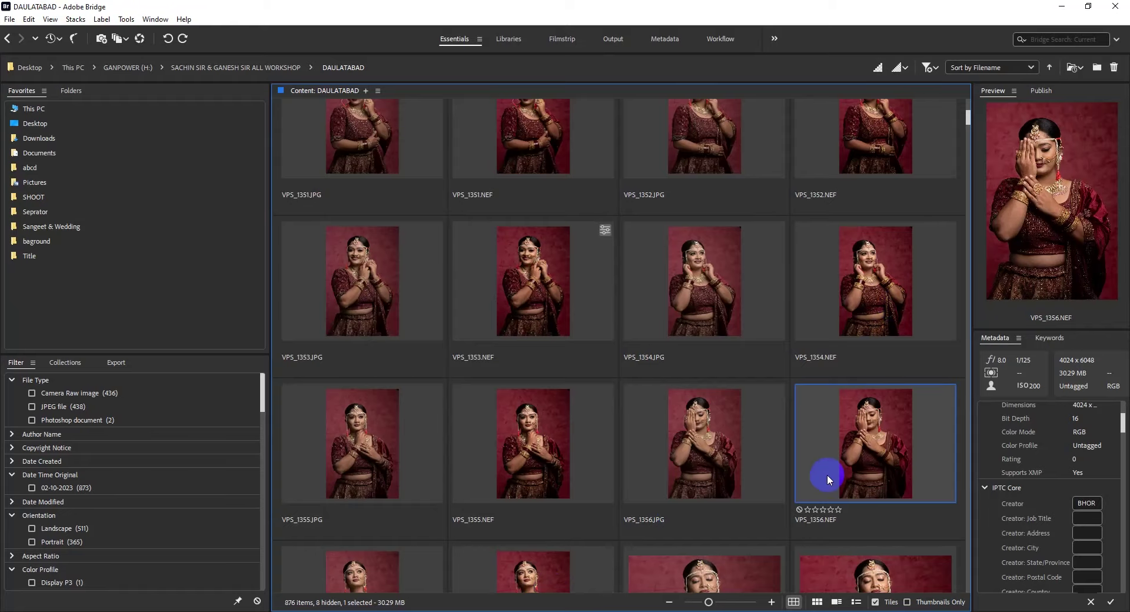
Open the bride photo VPS_1356.NEF in Camera Raw at +0.20 exposure
{"action": "double_click", "coordinate": [827, 475]}
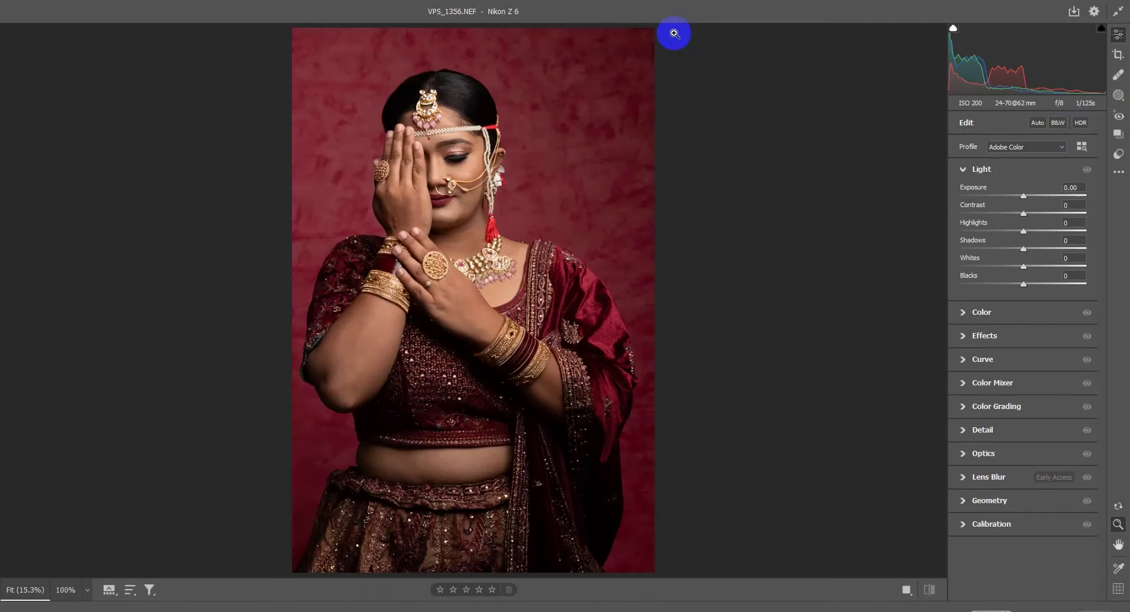
{"action": "mouse_move", "coordinate": [1025, 197]}
{"action": "left_mouse_down"}
{"action": "mouse_move", "coordinate": [1009, 232]}
{"action": "mouse_move", "coordinate": [1032, 249]}
{"action": "left_mouse_up"}
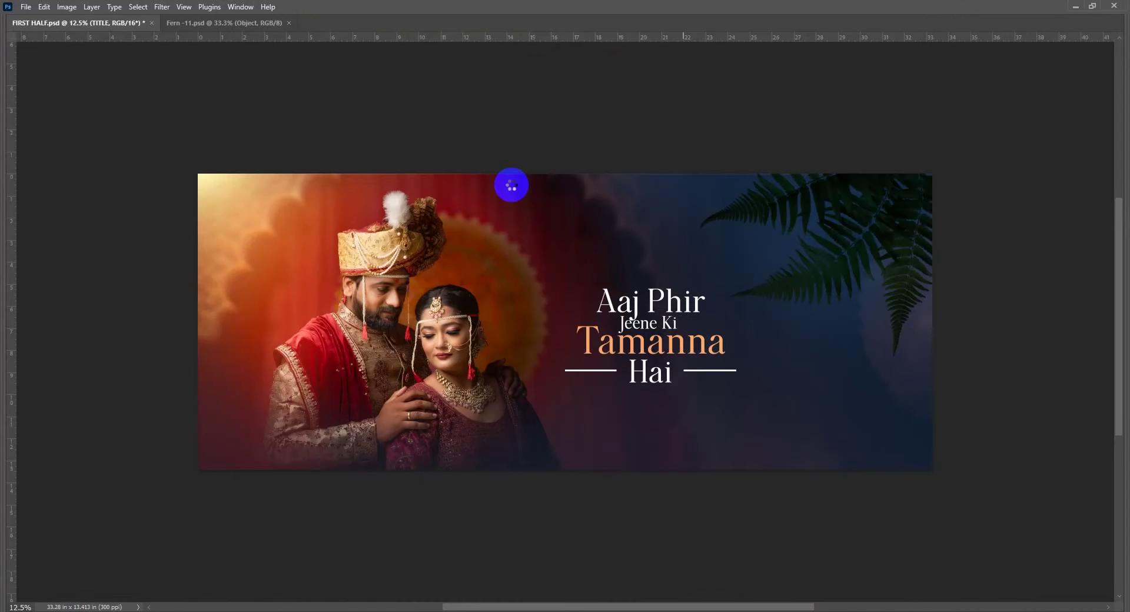
{"action": "left_click", "coordinate": [155, 9]}
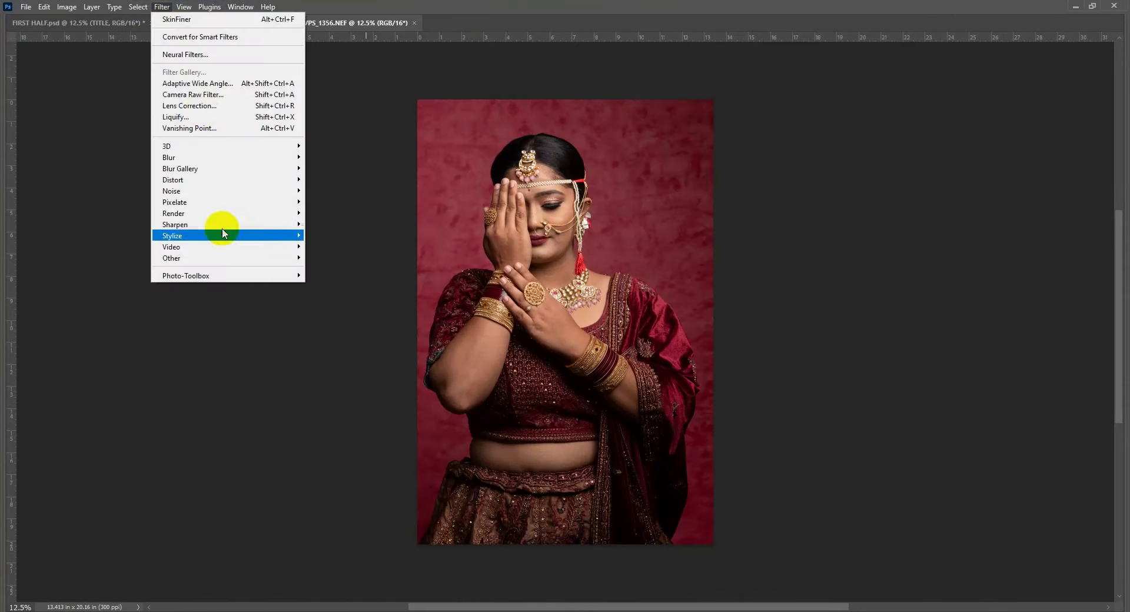
{"action": "left_click", "coordinate": [426, 276]}
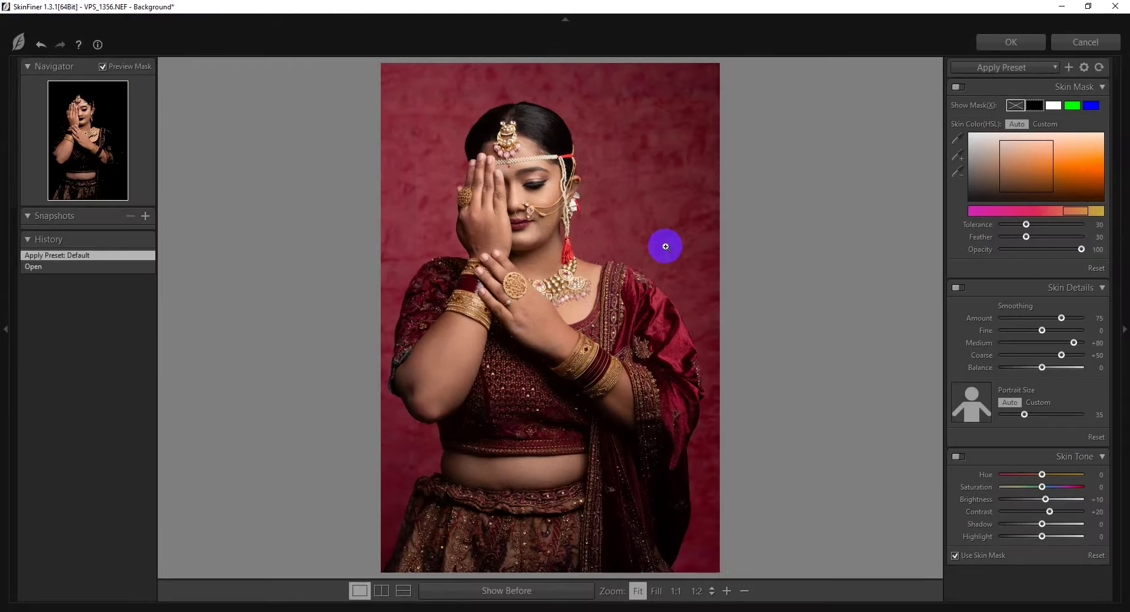
Apply SkinFiner's default skin retouch to the bride photo
{"action": "left_click", "coordinate": [1010, 45]}
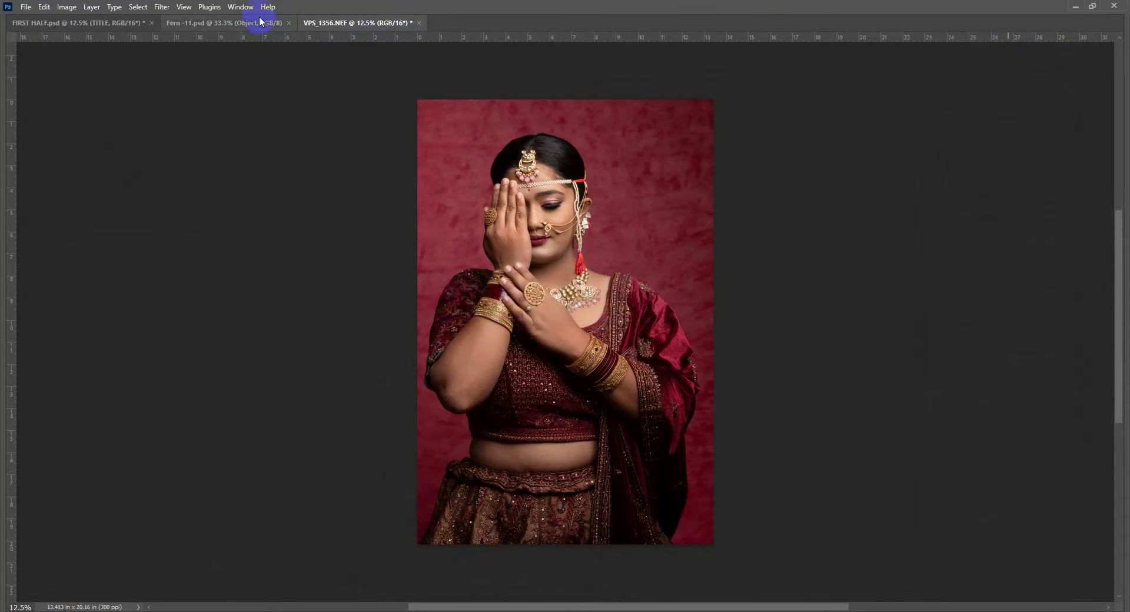
{"action": "left_click", "coordinate": [162, 7]}
{"action": "left_click", "coordinate": [222, 111]}
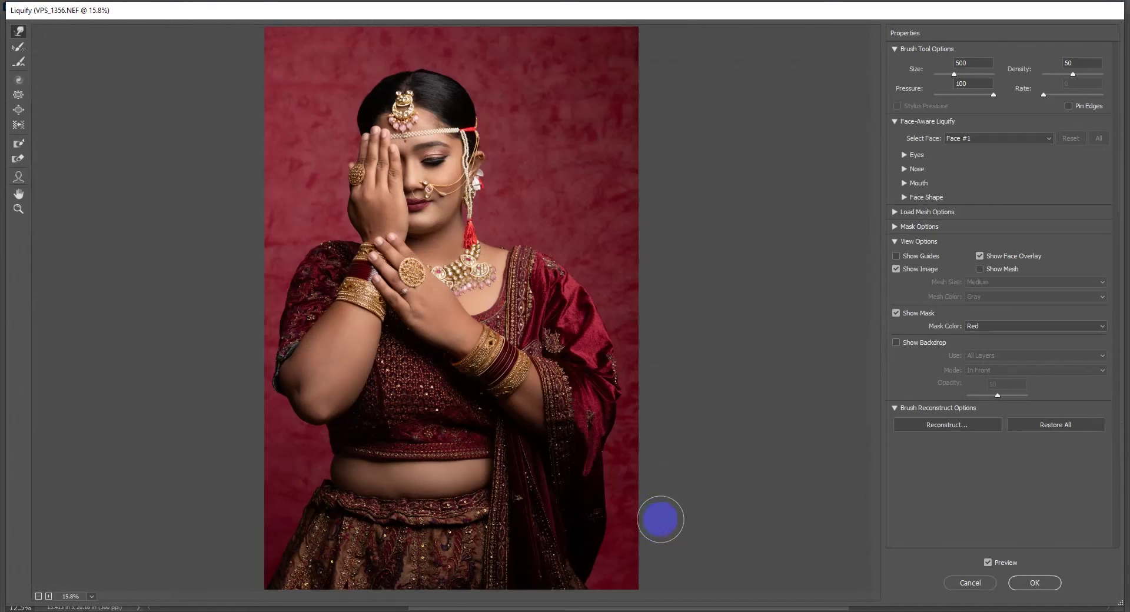
Enlarge the Liquify warp brush and push the bride's left arm inward to slim it
{"action": "key", "text": "bracketright"}
{"action": "key", "text": "bracketright"}
{"action": "key", "text": "bracketright"}
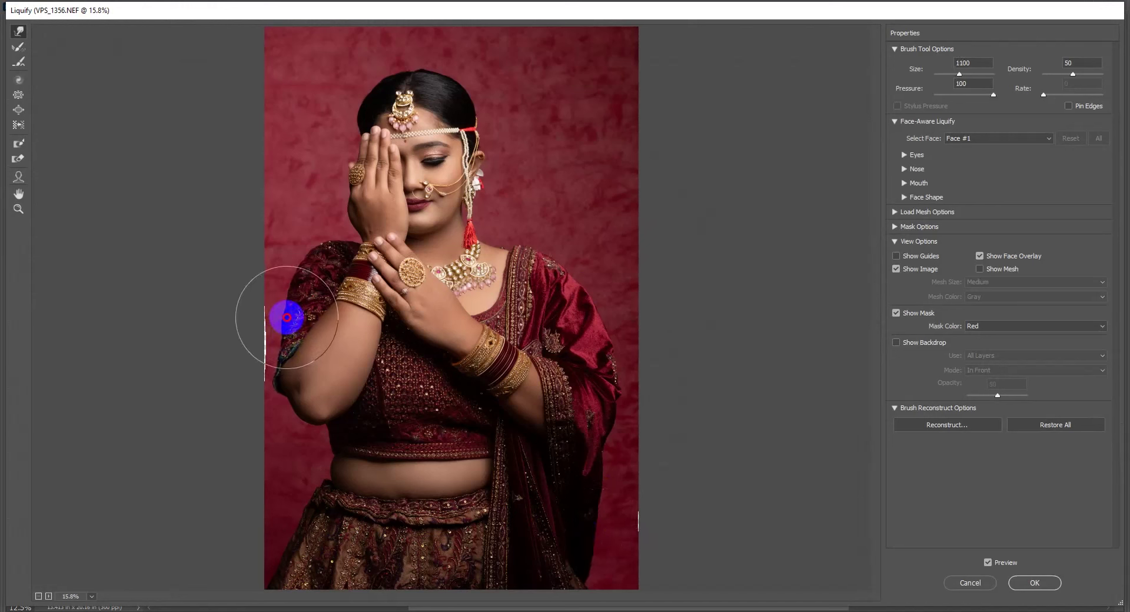
{"action": "mouse_move", "coordinate": [292, 293]}
{"action": "left_mouse_down"}
{"action": "mouse_move", "coordinate": [355, 373]}
{"action": "mouse_move", "coordinate": [298, 396]}
{"action": "mouse_move", "coordinate": [285, 374]}
{"action": "left_mouse_up"}
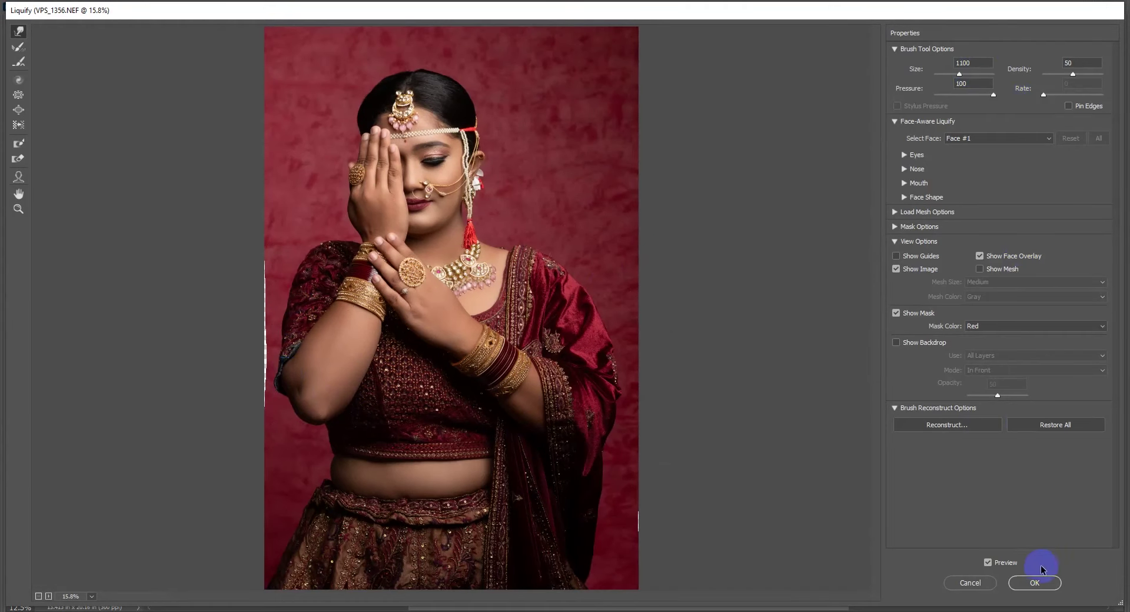
{"action": "key", "text": "Return"}
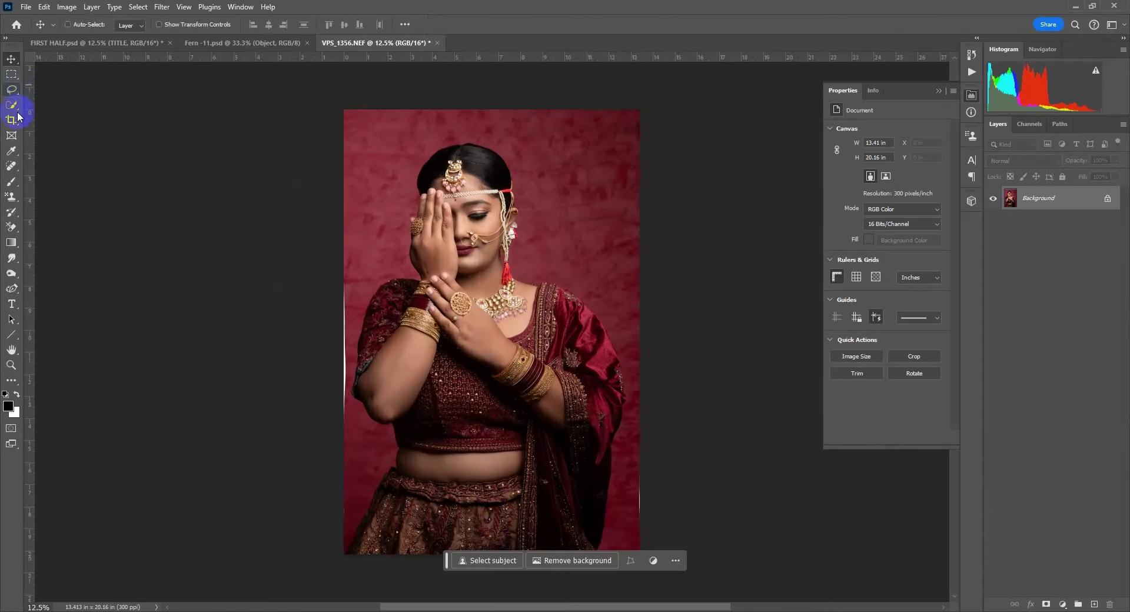
Paste the bride cut-out into the FIRST HALF banner document
{"action": "left_click", "coordinate": [11, 105]}
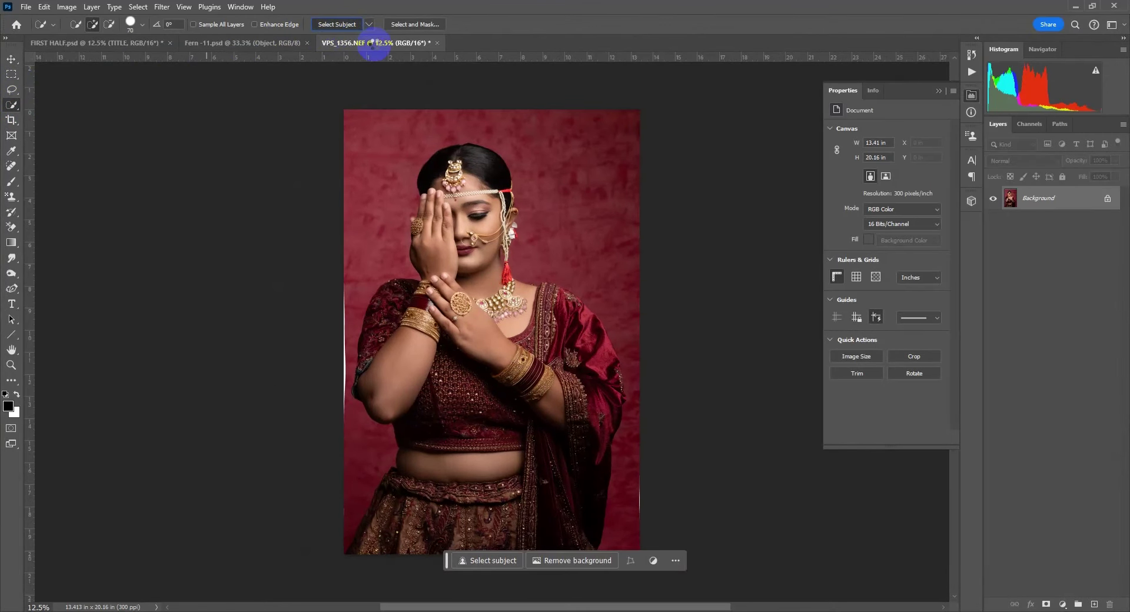
{"action": "key", "text": "v"}
{"action": "left_click", "coordinate": [218, 42]}
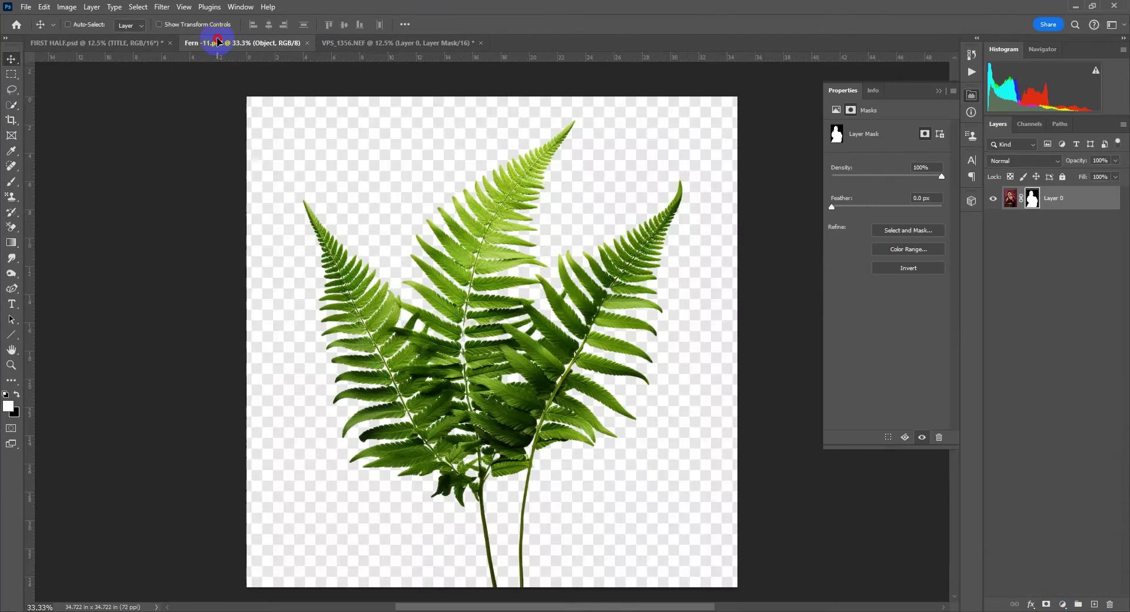
{"action": "left_click", "coordinate": [36, 43]}
{"action": "key", "text": "ctrl+v"}
Shrink the pasted bride, place her right of the title, and raise Layer 3
{"action": "key", "text": "ctrl+t"}
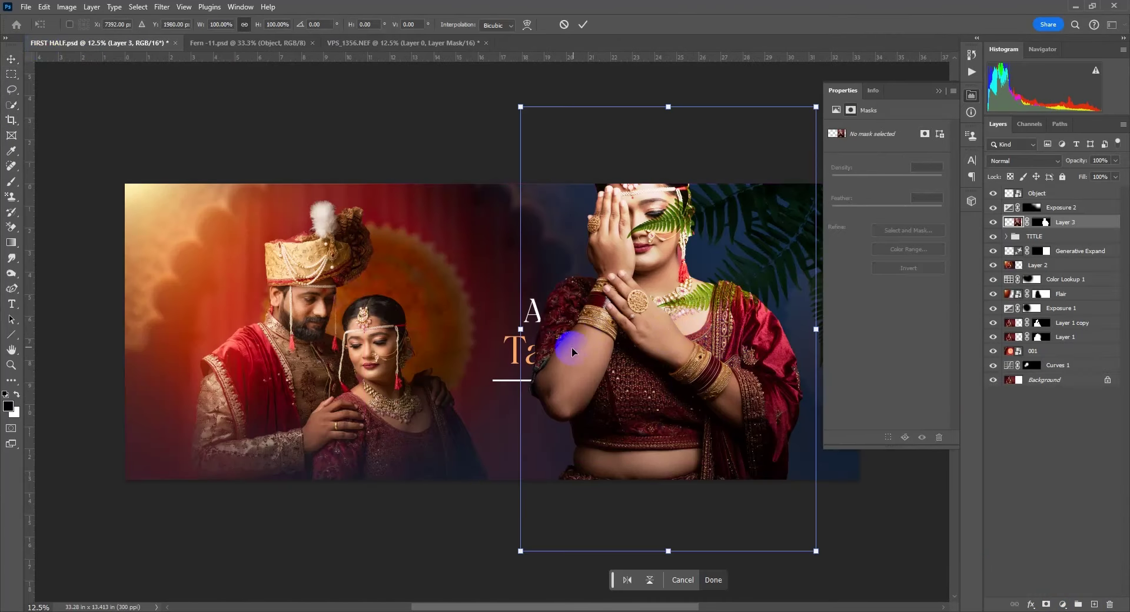
{"action": "left_click_drag", "start_coordinate": [522, 106], "coordinate": [655, 303]}
{"action": "left_click_drag", "start_coordinate": [736, 424], "coordinate": [777, 389]}
{"action": "key", "text": "Return"}
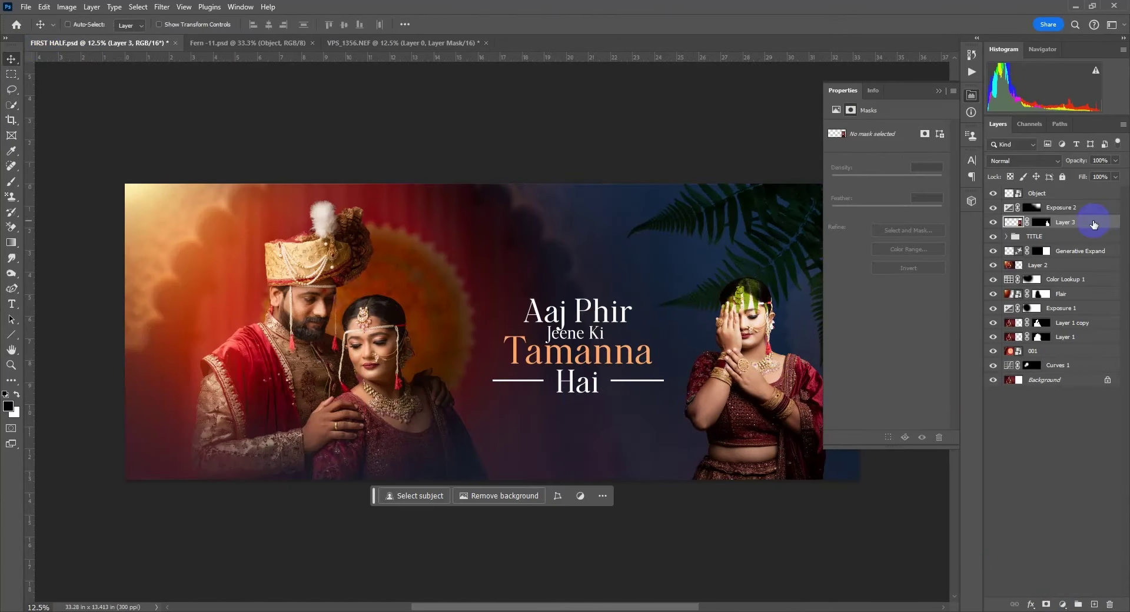
{"action": "left_click_drag", "start_coordinate": [1096, 222], "coordinate": [1089, 188]}
{"action": "key", "text": "Tab"}
Enlarge the bride against the banner's right edge and add a Flair copy above
{"action": "left_click_drag", "start_coordinate": [824, 379], "coordinate": [825, 361]}
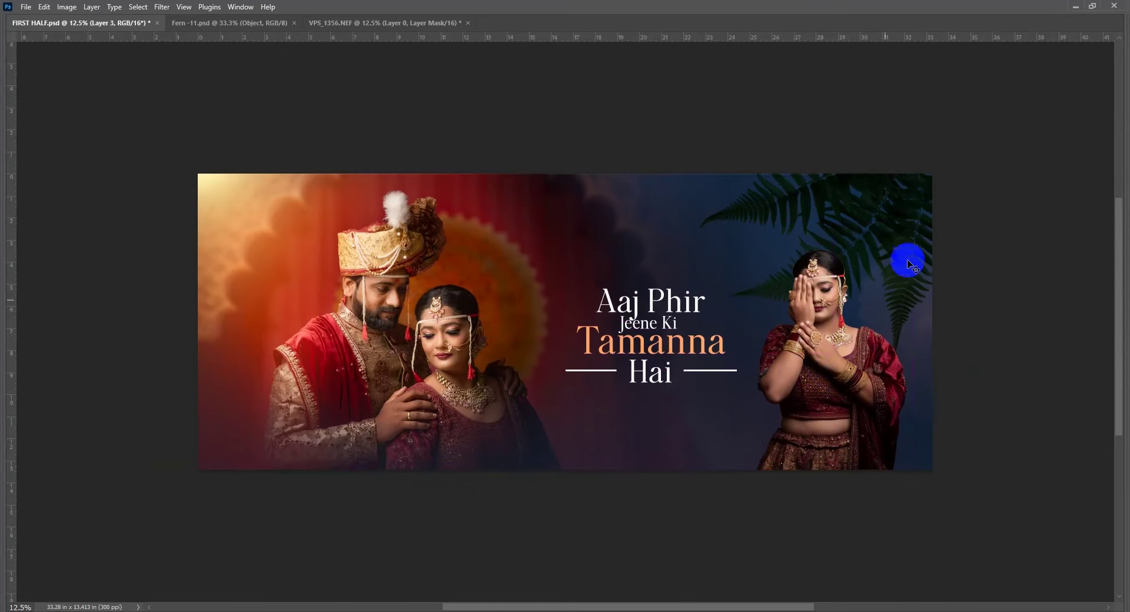
{"action": "key", "text": "ctrl+t"}
{"action": "left_click_drag", "start_coordinate": [752, 234], "coordinate": [736, 203]}
{"action": "left_click_drag", "start_coordinate": [802, 353], "coordinate": [856, 325]}
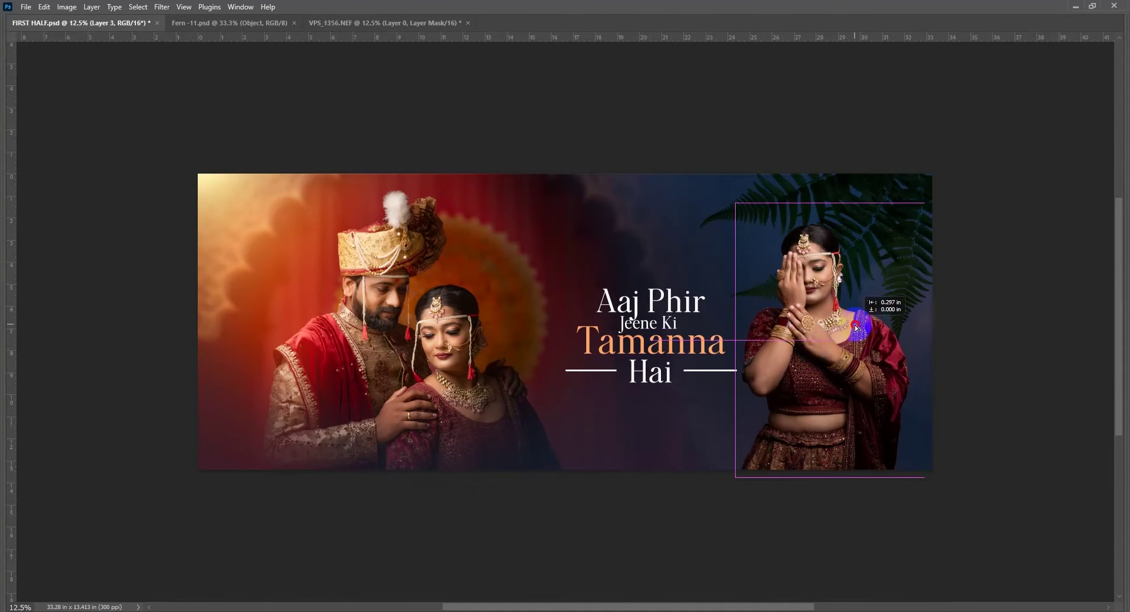
{"action": "key", "text": "Return"}
{"action": "key", "text": "Tab"}
{"action": "left_click_drag", "start_coordinate": [1060, 294], "coordinate": [1086, 197]}
Put the Flair copy above Layer 3, delete its layer mask, and shift it right
{"action": "key", "text": "ctrl+bracketright"}
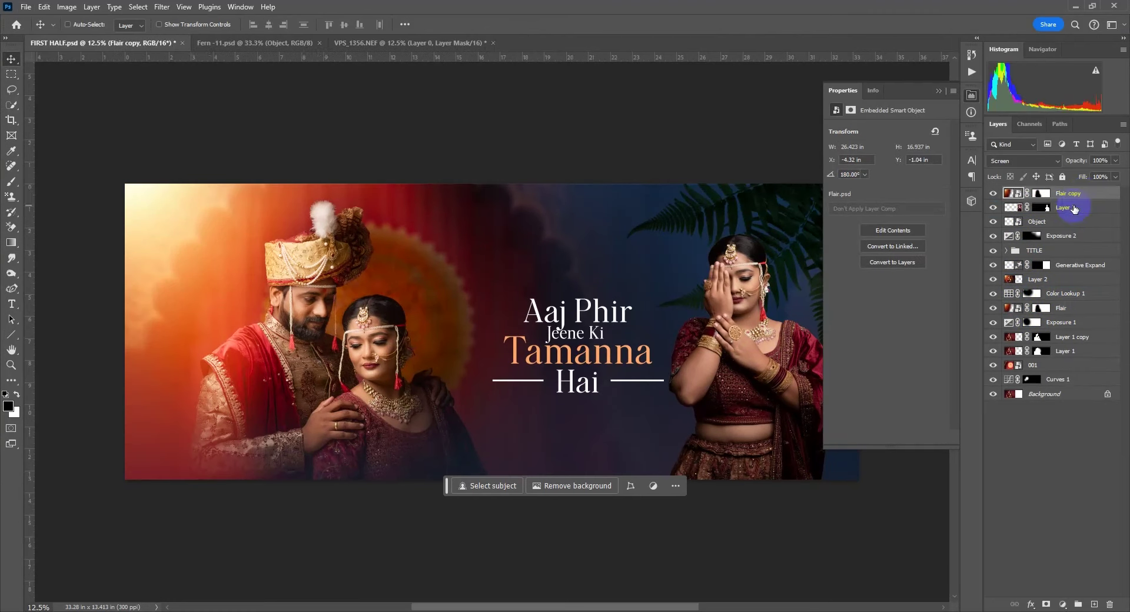
{"action": "right_click", "coordinate": [1040, 194]}
{"action": "left_click", "coordinate": [1072, 222]}
{"action": "left_click_drag", "start_coordinate": [177, 303], "coordinate": [413, 324]}
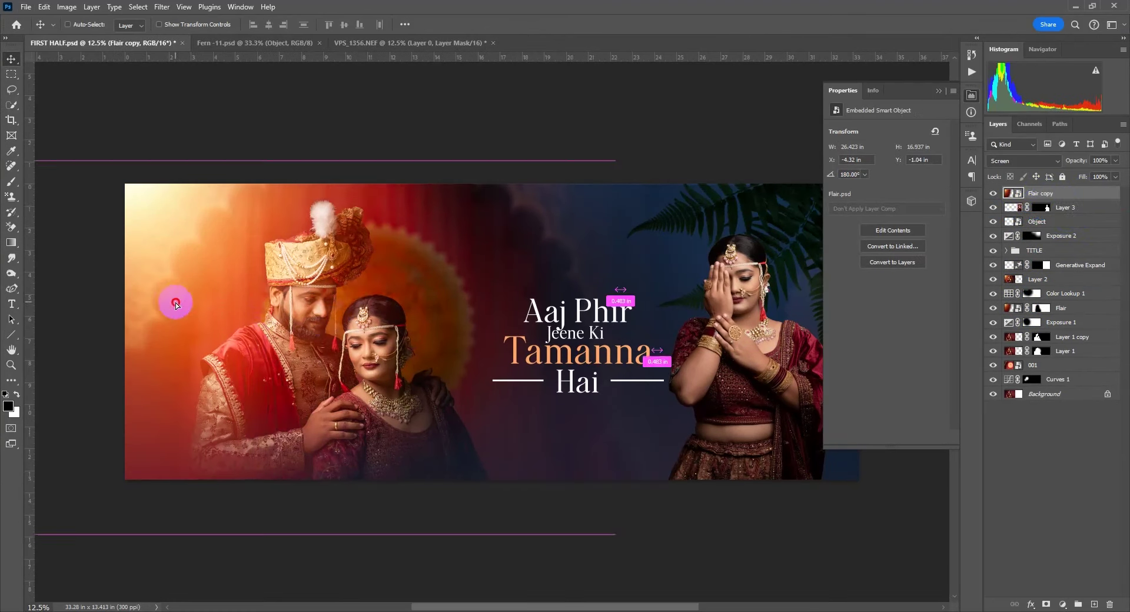
Flip the Flair copy horizontally and move it over the bride's side
{"action": "key", "text": "Tab"}
{"action": "key", "text": "ctrl+t"}
{"action": "right_click", "coordinate": [381, 278]}
{"action": "left_click", "coordinate": [462, 495]}
{"action": "mouse_move", "coordinate": [626, 317]}
{"action": "left_mouse_down"}
{"action": "mouse_move", "coordinate": [875, 282]}
{"action": "mouse_move", "coordinate": [863, 280]}
{"action": "left_mouse_up"}
{"action": "key", "text": "Return"}
{"action": "key", "text": "Tab"}
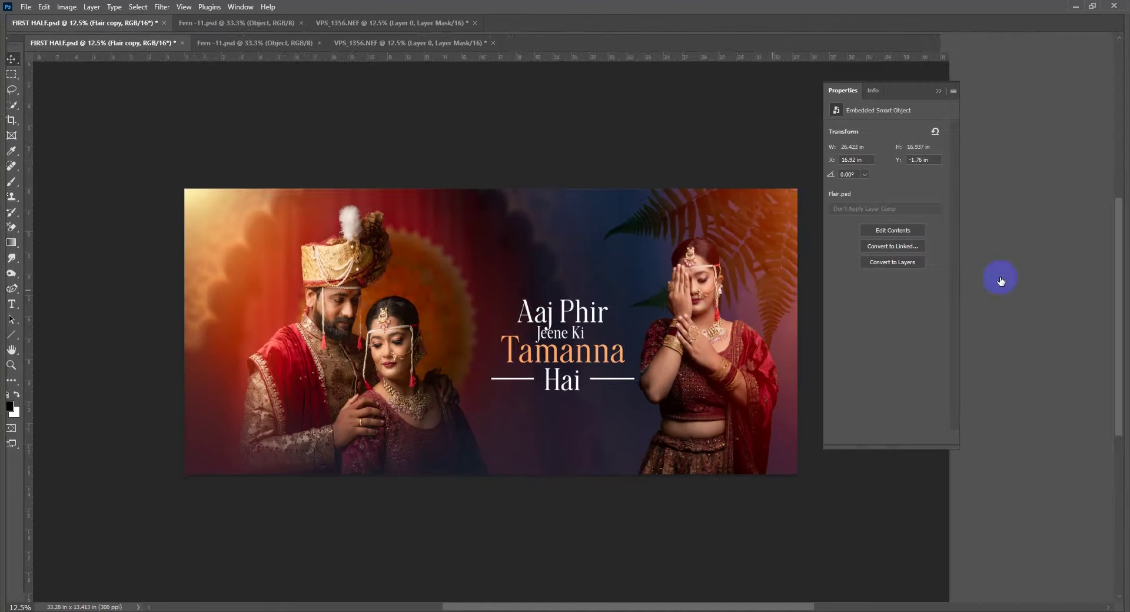
Duplicate the bride layer and paint Layer 3's mask over her face and above
{"action": "left_click_drag", "start_coordinate": [1040, 213], "coordinate": [1054, 212]}
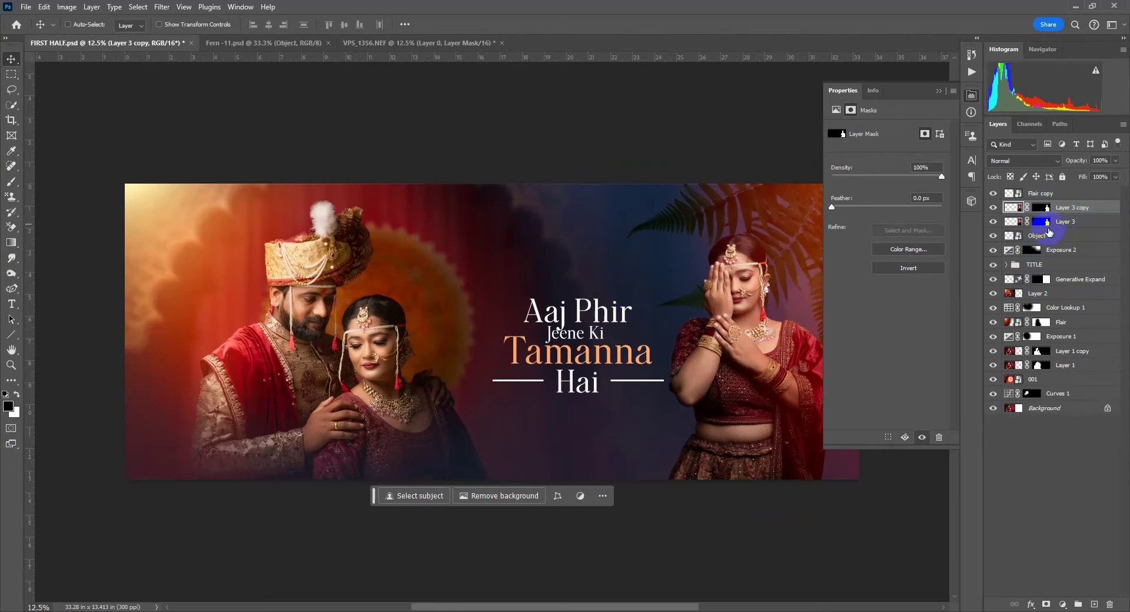
{"action": "left_click", "coordinate": [1041, 221]}
{"action": "key", "text": "Tab"}
{"action": "key", "text": "b"}
{"action": "left_click_drag", "start_coordinate": [828, 275], "coordinate": [818, 277]}
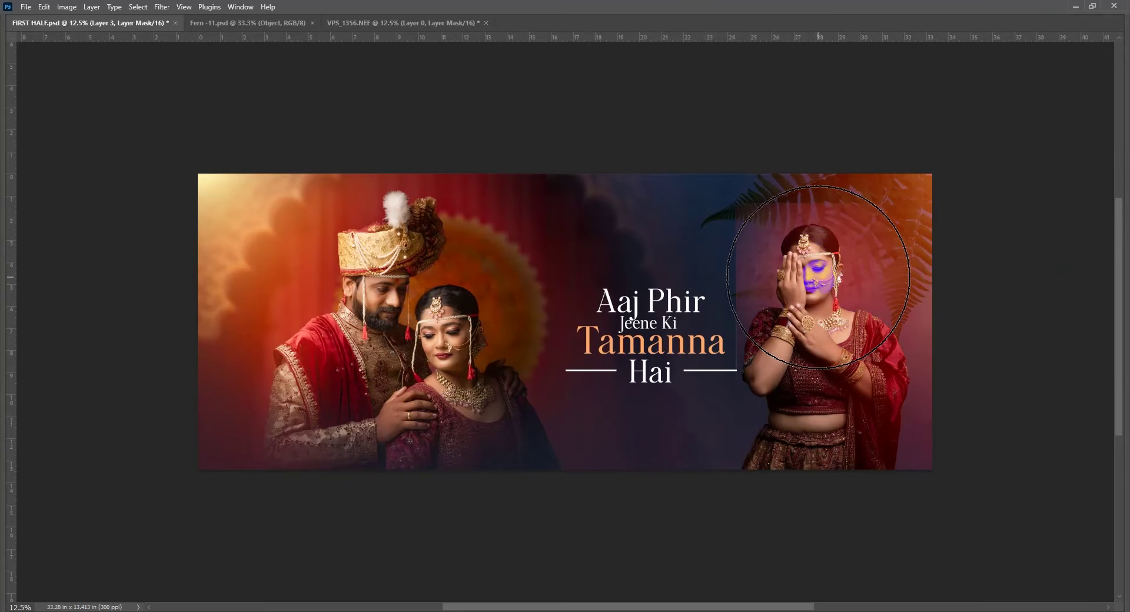
{"action": "mouse_move", "coordinate": [734, 68]}
{"action": "left_mouse_down"}
{"action": "mouse_move", "coordinate": [878, 122]}
{"action": "mouse_move", "coordinate": [953, 275]}
{"action": "left_mouse_up"}
{"action": "scroll", "coordinate": [893, 275], "scroll_direction": "up", "scroll_amount": 2}
{"action": "key", "text": "Tab"}
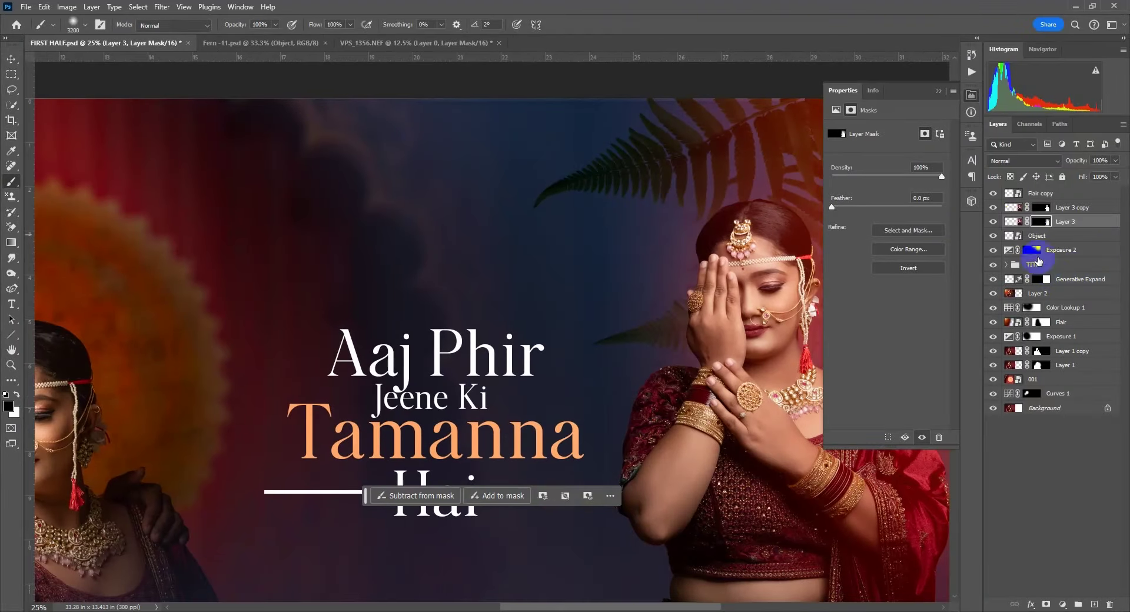
Set Layer 3's blend mode to Luminosity
{"action": "left_click", "coordinate": [1013, 221]}
{"action": "left_click", "coordinate": [1024, 161]}
{"action": "left_click", "coordinate": [1021, 479]}
{"action": "left_click_drag", "start_coordinate": [636, 341], "coordinate": [335, 341]}
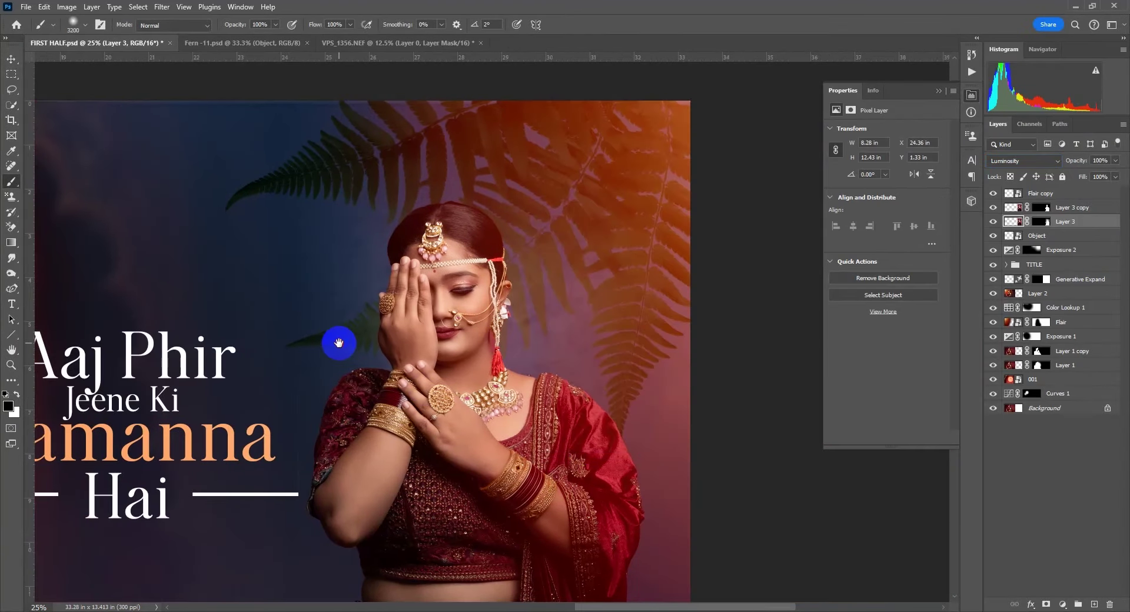
Move the fern overlay layer further right and down
{"action": "left_click", "coordinate": [1059, 193]}
{"action": "key", "text": "v"}
{"action": "left_click_drag", "start_coordinate": [577, 207], "coordinate": [629, 222]}
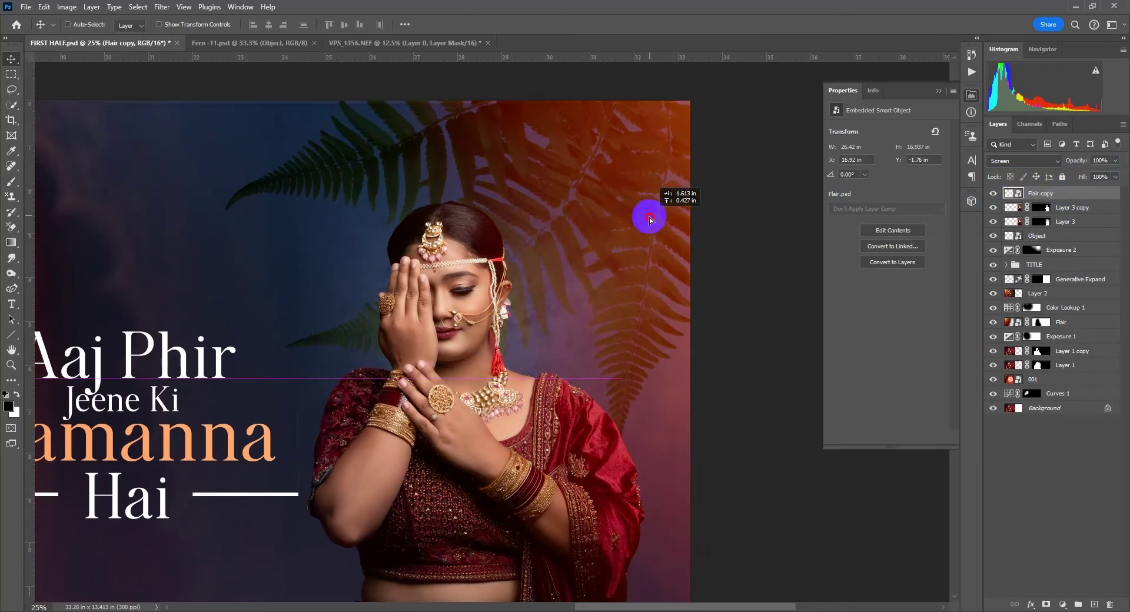
{"action": "scroll", "coordinate": [629, 222], "scroll_direction": "down", "scroll_amount": 3}
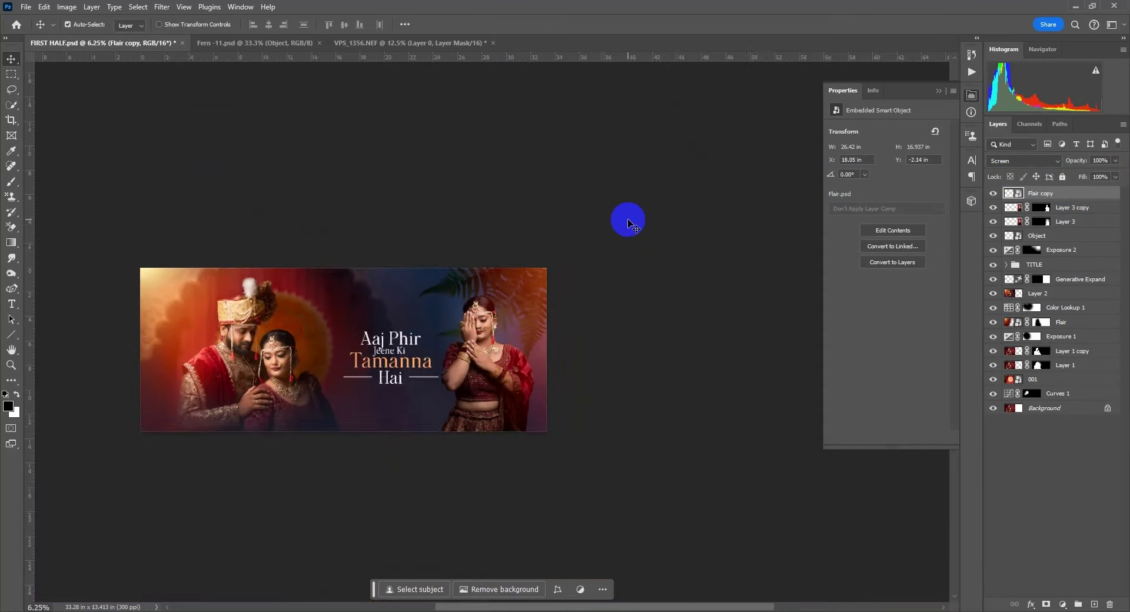
Scale the TITLE group to about 86% and recentre it
{"action": "key", "text": "Tab"}
{"action": "key", "text": "Tab"}
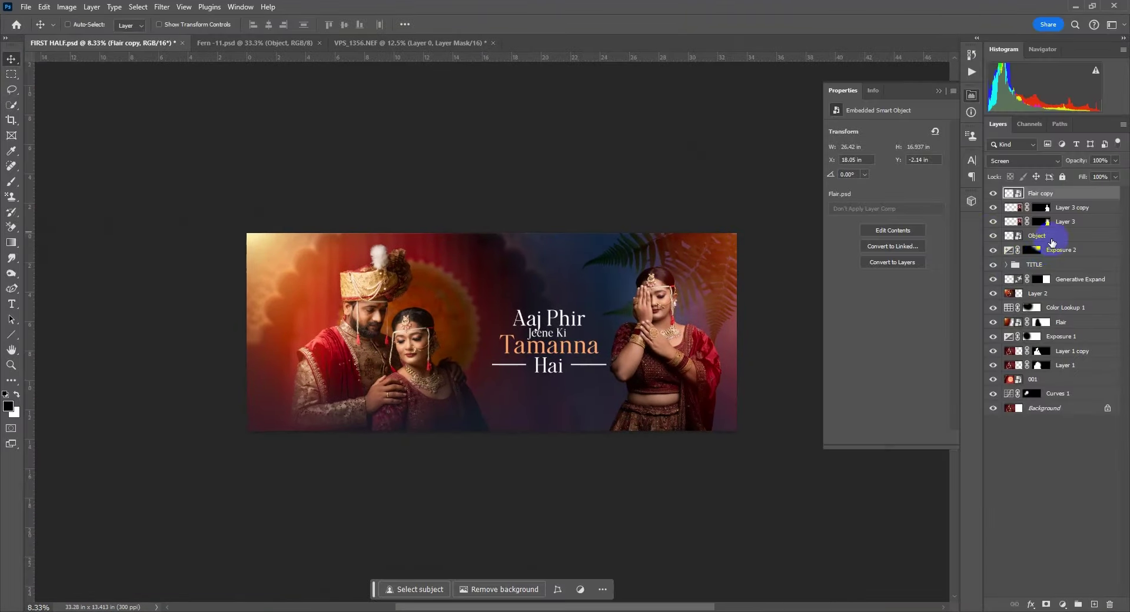
{"action": "left_click", "coordinate": [565, 344], "text": "ctrl"}
{"action": "key", "text": "ctrl+t"}
{"action": "left_click_drag", "start_coordinate": [613, 305], "coordinate": [560, 334]}
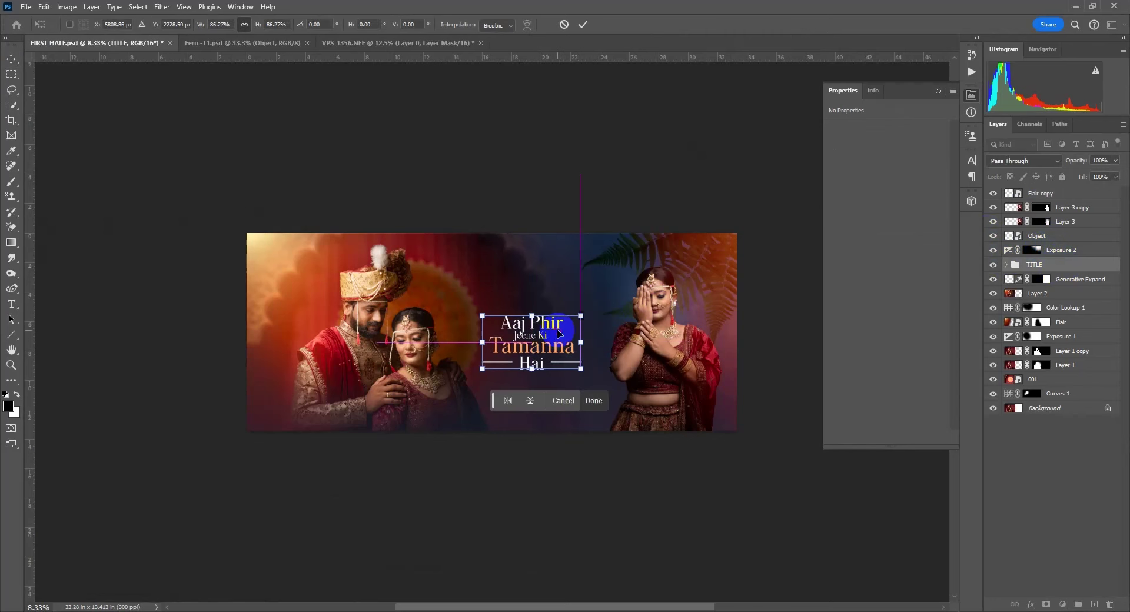
{"action": "type", "text": "580"}
Commit the title resize and draw a full-height rectangle at the banner's centre
{"action": "key", "text": "Return"}
{"action": "left_click", "coordinate": [11, 334]}
{"action": "right_click", "coordinate": [11, 334]}
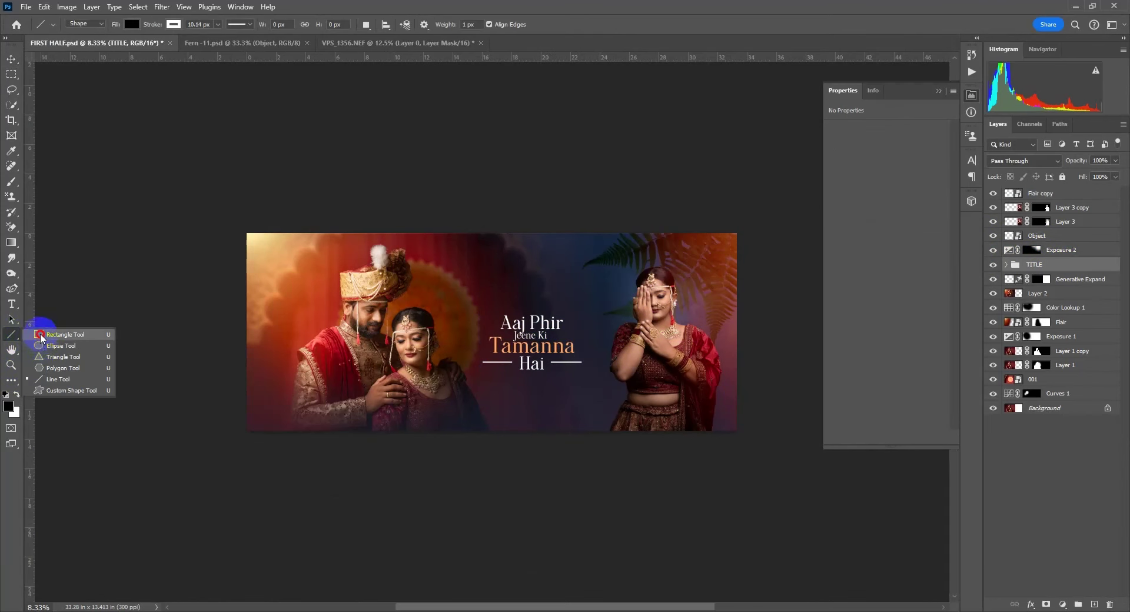
{"action": "left_click", "coordinate": [53, 330]}
{"action": "left_click_drag", "start_coordinate": [510, 233], "coordinate": [534, 419]}
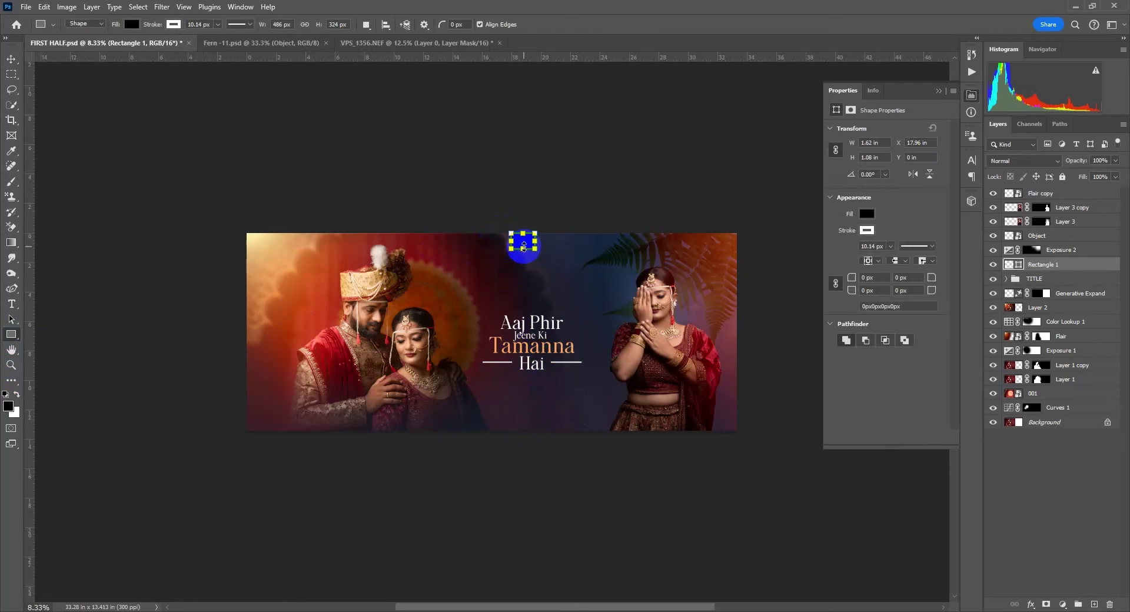
{"action": "left_click_drag", "start_coordinate": [523, 250], "coordinate": [522, 435]}
Centre the bar on the title, place it below TITLE, and fill it white
{"action": "left_click", "coordinate": [11, 59]}
{"action": "left_click_drag", "start_coordinate": [513, 307], "coordinate": [523, 305]}
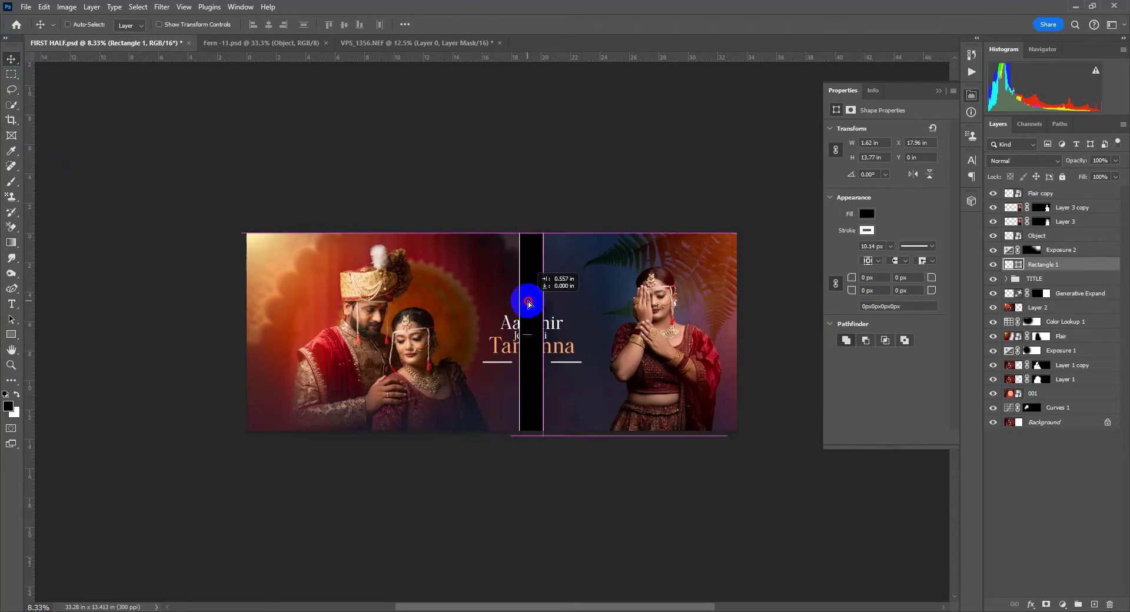
{"action": "left_click_drag", "start_coordinate": [1096, 277], "coordinate": [1095, 284]}
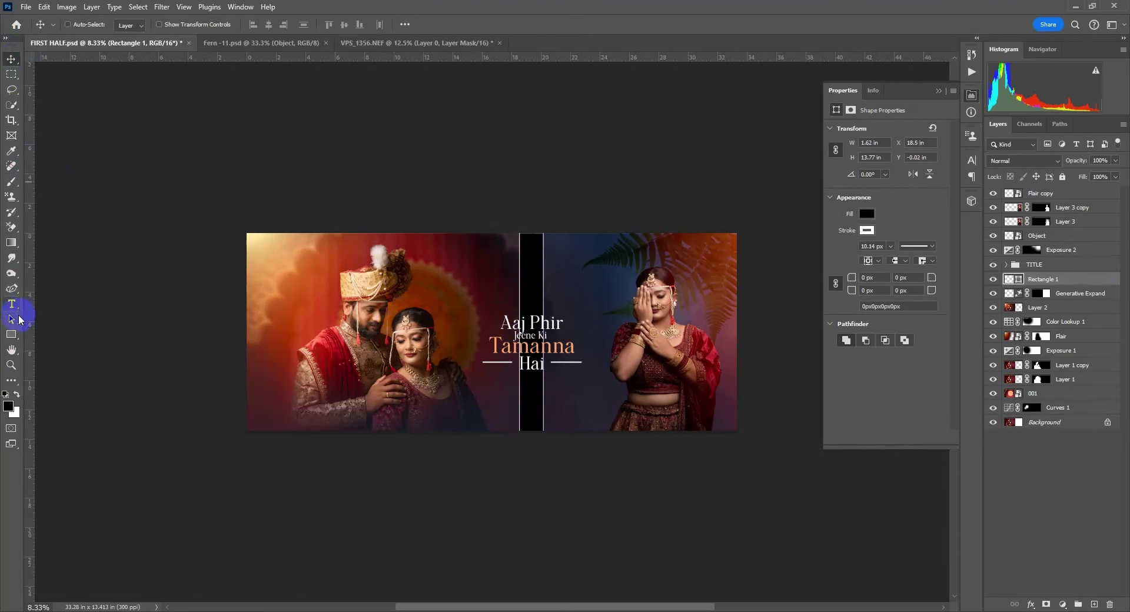
{"action": "left_click", "coordinate": [12, 334]}
{"action": "left_click", "coordinate": [132, 25]}
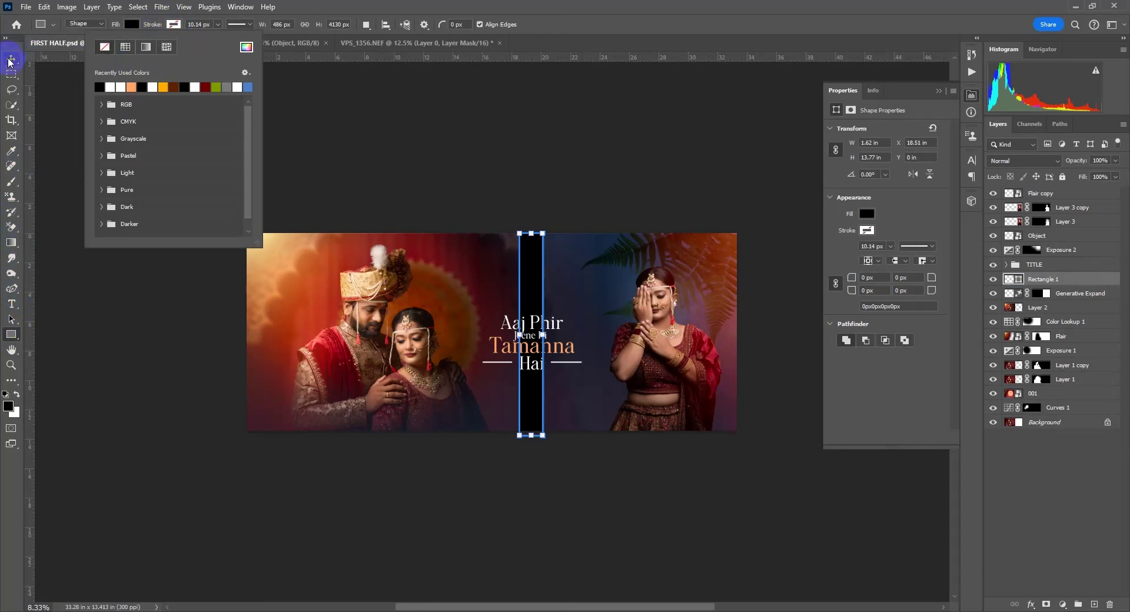
{"action": "left_click", "coordinate": [99, 86]}
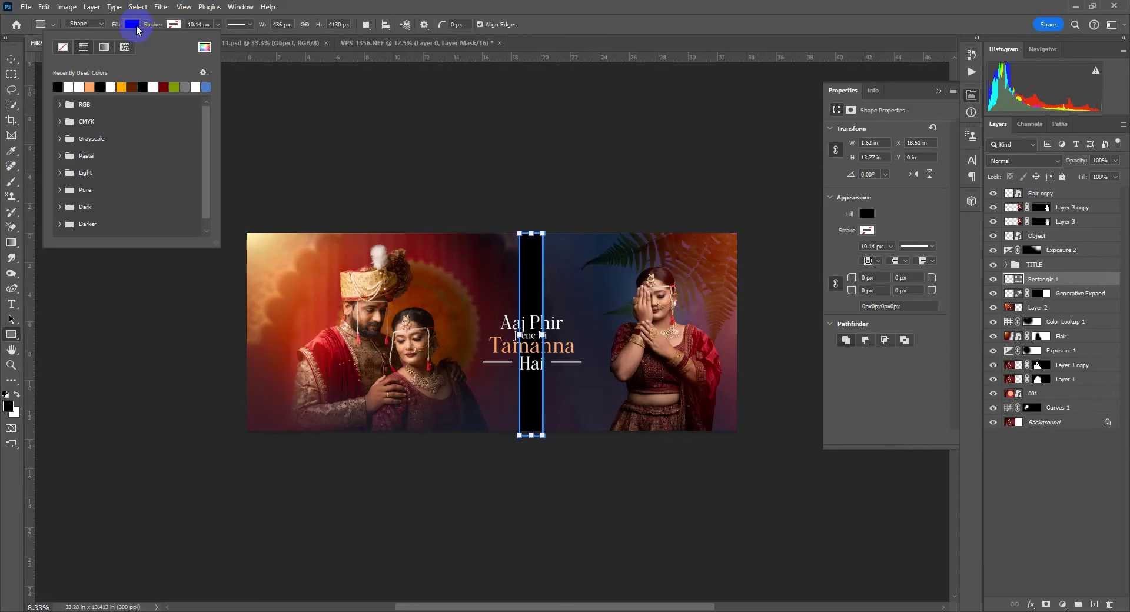
{"action": "left_click", "coordinate": [69, 85]}
Lower the bar's layer opacity to 10%
{"action": "left_click", "coordinate": [12, 61]}
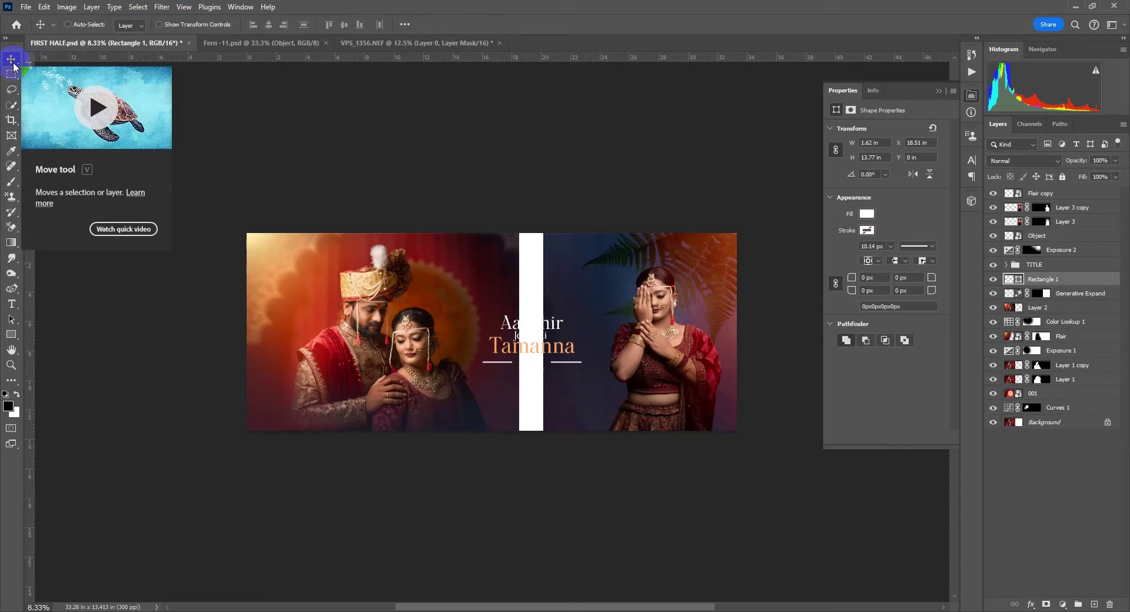
{"action": "key", "text": "3"}
{"action": "key", "text": "1"}
{"action": "scroll", "coordinate": [528, 370], "scroll_direction": "up", "scroll_amount": 2}
Mask the bar with a rectangular selection around the title area
{"action": "key", "text": "m"}
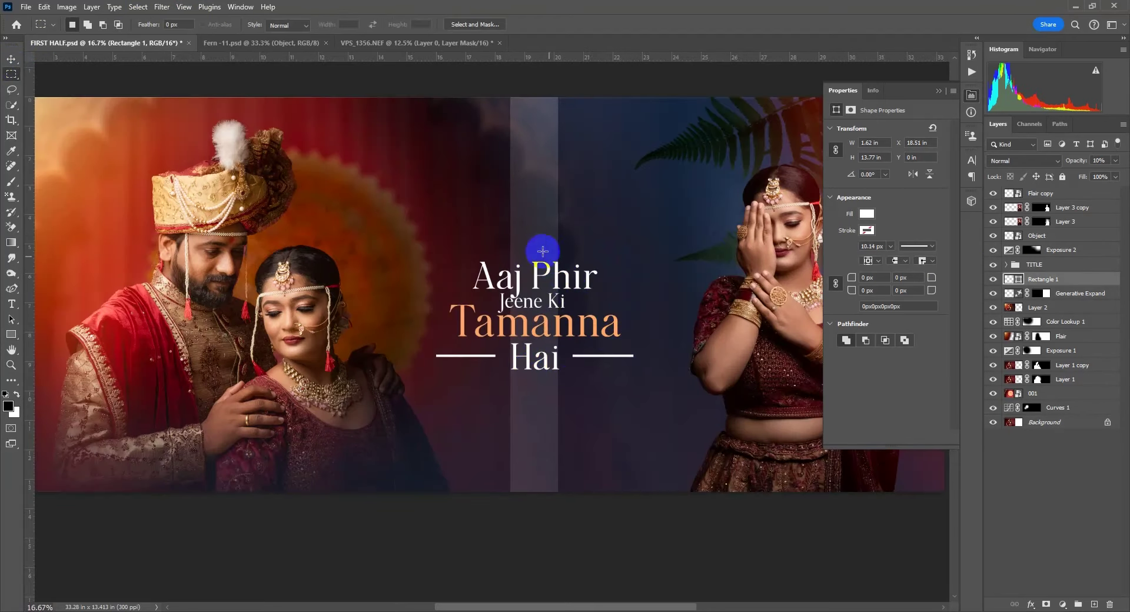
{"action": "mouse_move", "coordinate": [442, 253]}
{"action": "left_mouse_down"}
{"action": "mouse_move", "coordinate": [663, 416]}
{"action": "mouse_move", "coordinate": [625, 381]}
{"action": "left_mouse_up"}
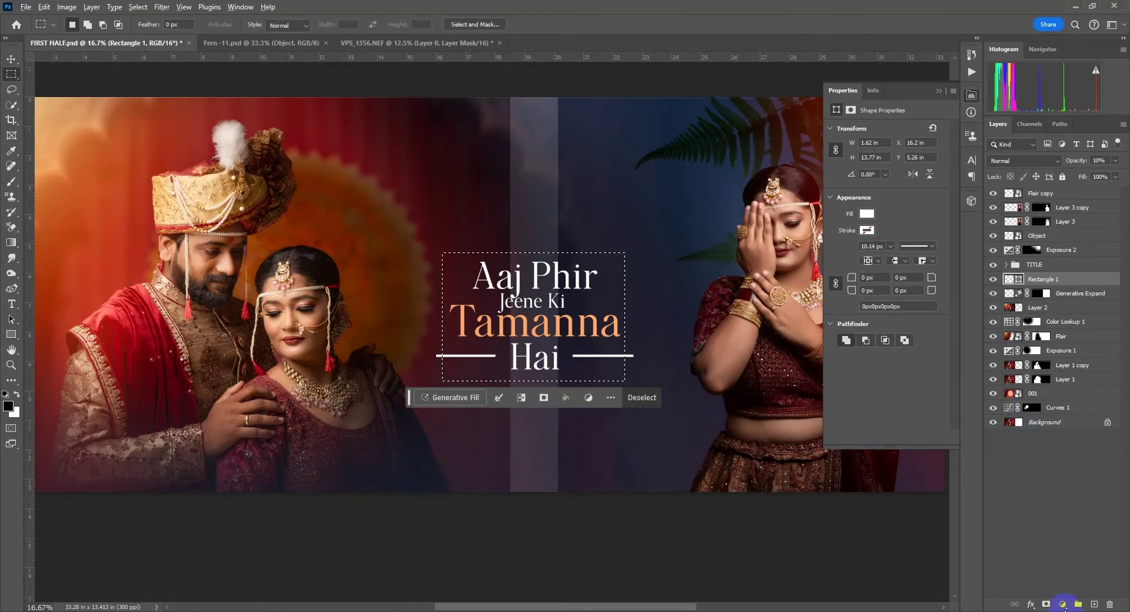
{"action": "left_click", "coordinate": [1046, 605], "text": "alt"}
{"action": "key", "text": "Tab"}
{"action": "scroll", "coordinate": [967, 396], "scroll_direction": "down", "scroll_amount": 2}
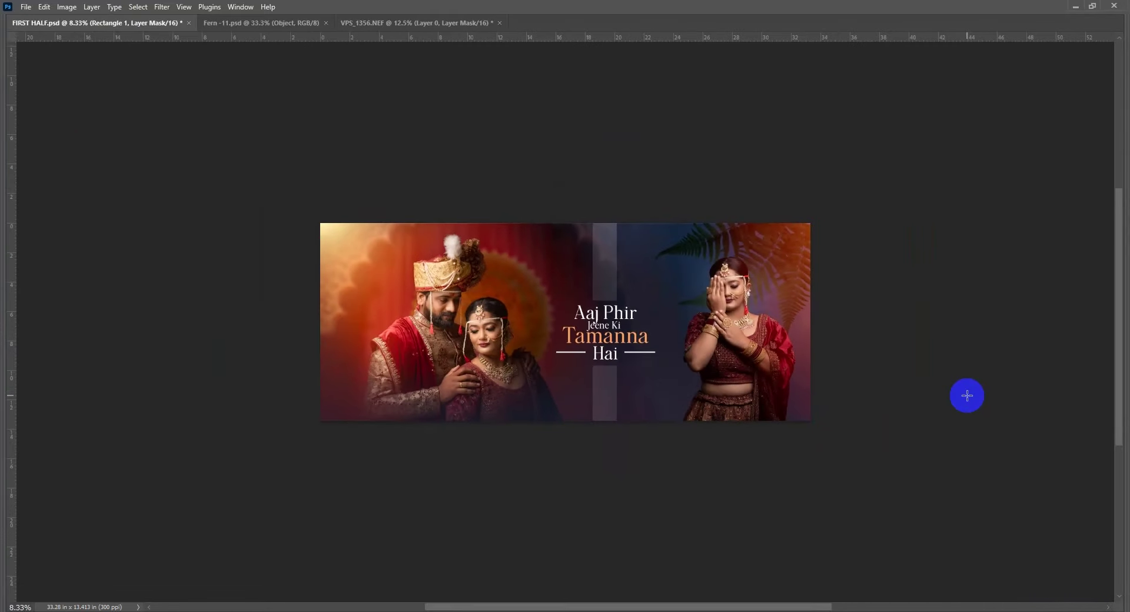
{"action": "key", "text": "Tab"}
Reduce the bar's opacity to 4% and preview the banner
{"action": "left_click_drag", "start_coordinate": [1113, 173], "coordinate": [1070, 174]}
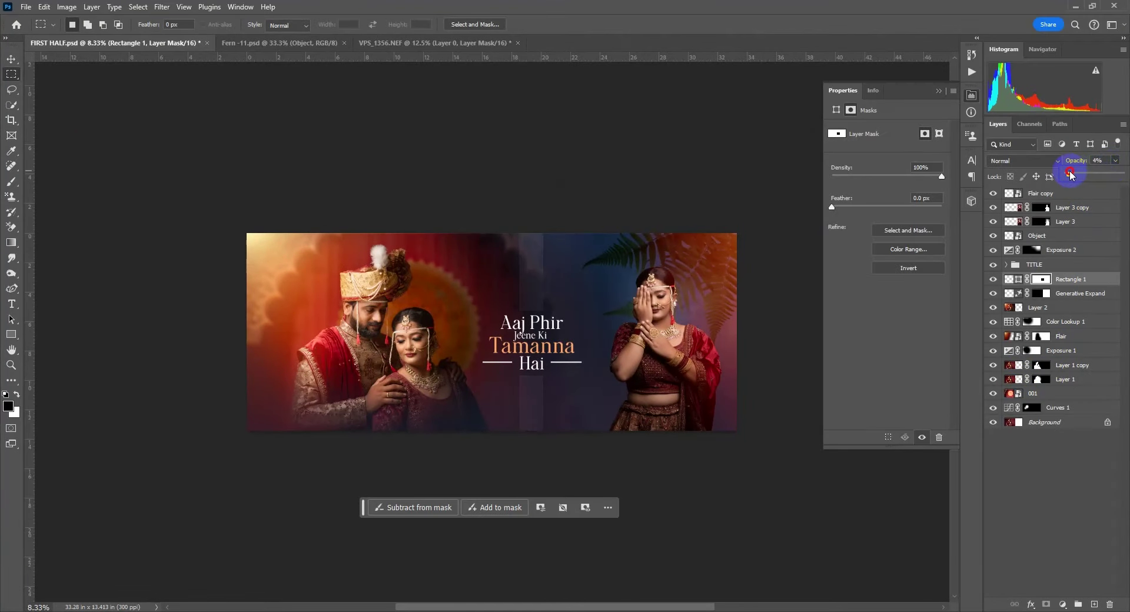
{"action": "key", "text": "Tab"}
{"action": "scroll", "coordinate": [677, 419], "scroll_direction": "up", "scroll_amount": 1}
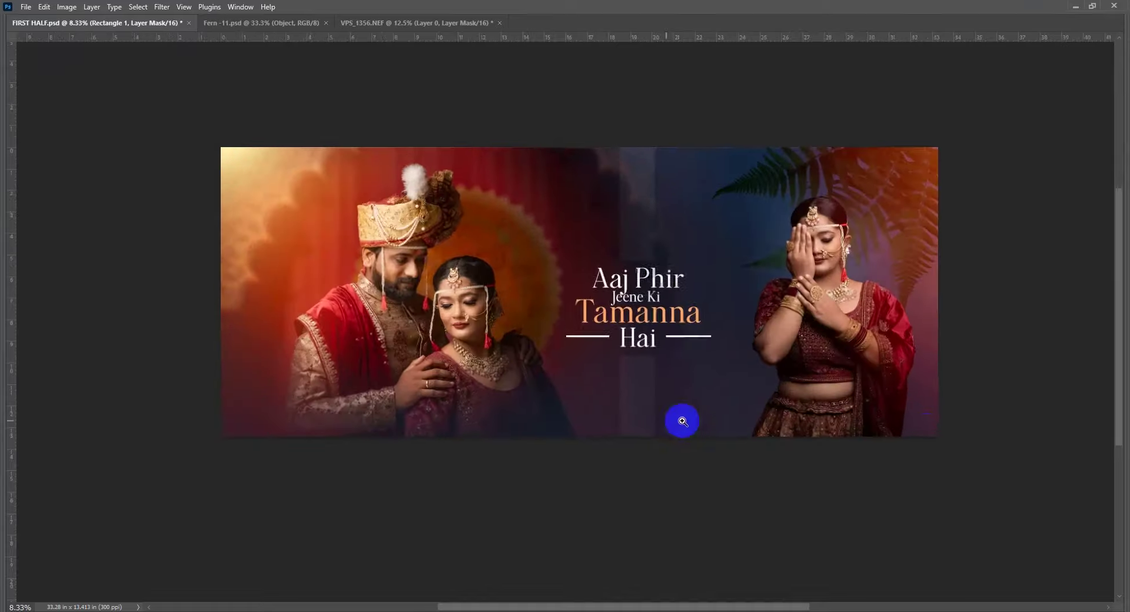
{"action": "key", "text": "Tab"}
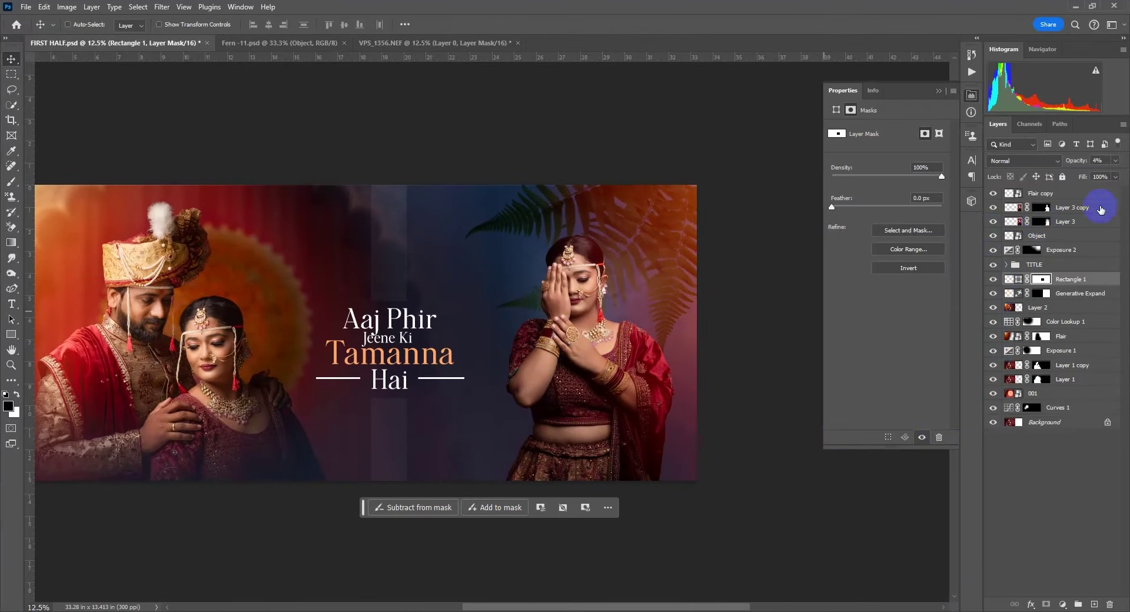
{"action": "left_click", "coordinate": [1094, 194]}
{"action": "left_click", "coordinate": [1051, 605]}
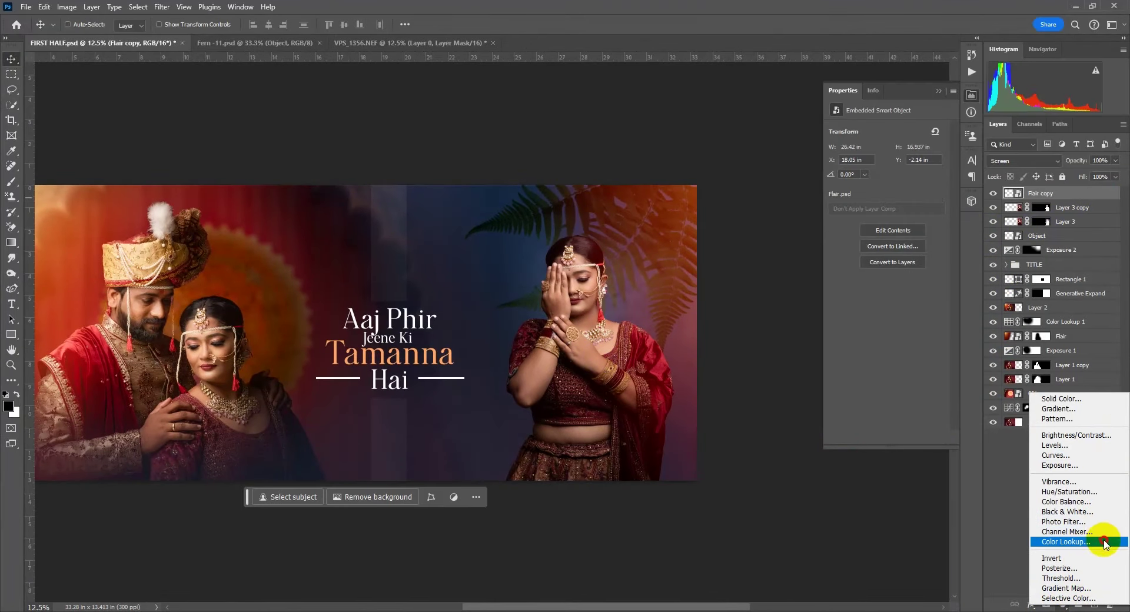
Add a Color Lookup adjustment on top using FoggyNight.3DL
{"action": "left_click", "coordinate": [1110, 542]}
{"action": "left_click", "coordinate": [910, 131]}
{"action": "left_click", "coordinate": [909, 223]}
{"action": "key", "text": "Down"}
{"action": "key", "text": "Down"}
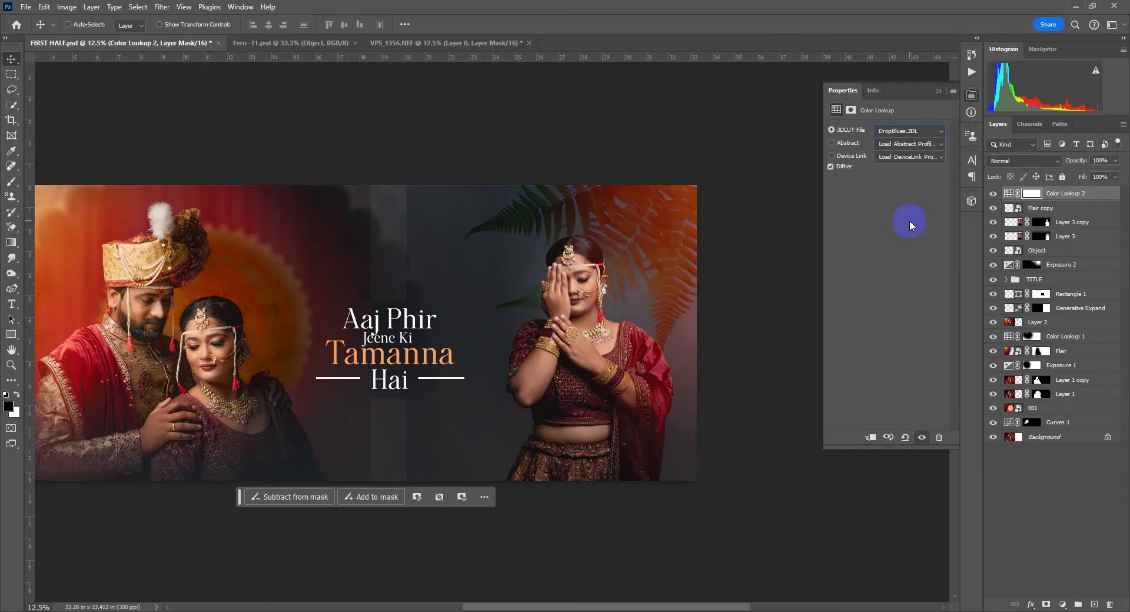
{"action": "key", "text": "Down"}
{"action": "key", "text": "Down"}
{"action": "key", "text": "Down"}
{"action": "key", "text": "Down"}
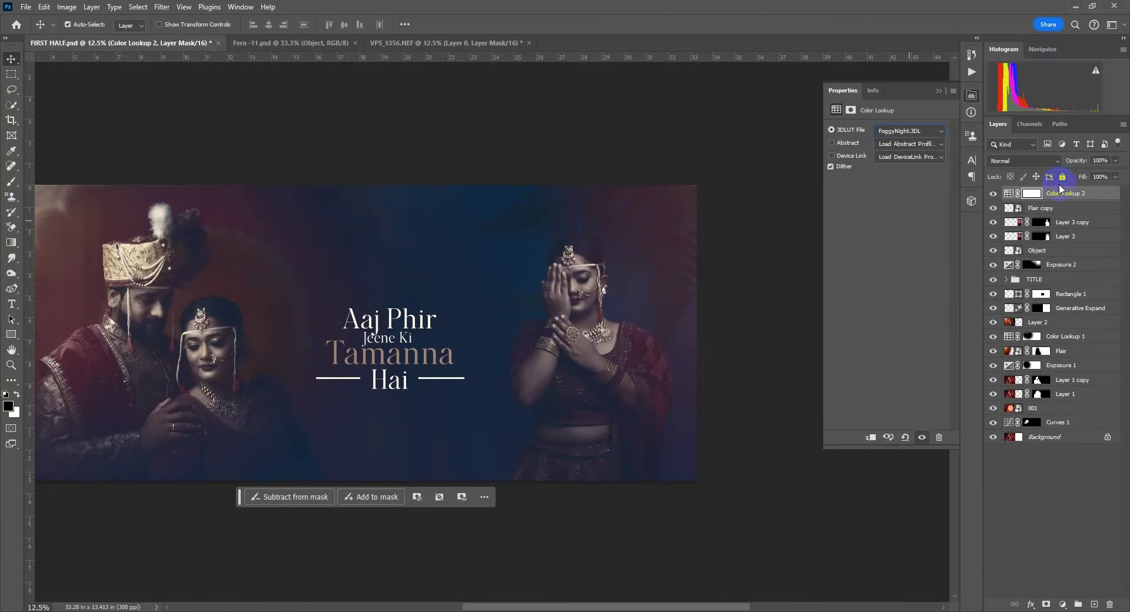
Invert the Color Lookup mask and set a white brush to reveal the grade
{"action": "key", "text": "ctrl+i"}
{"action": "key", "text": "b"}
{"action": "key", "text": "x"}
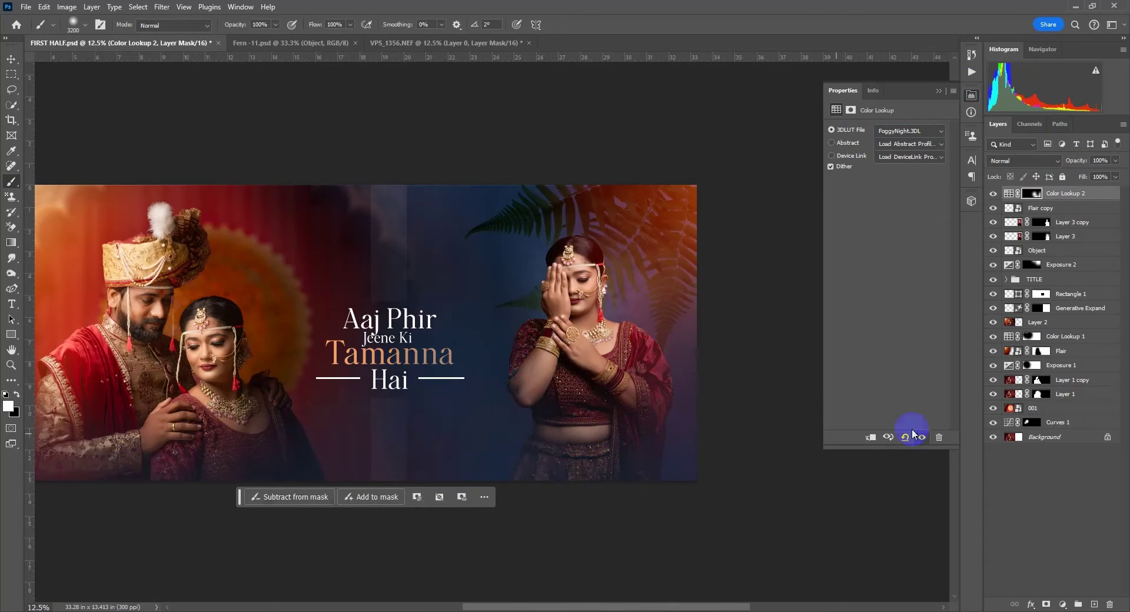
{"action": "key", "text": "Tab"}
{"action": "key", "text": "Tab"}
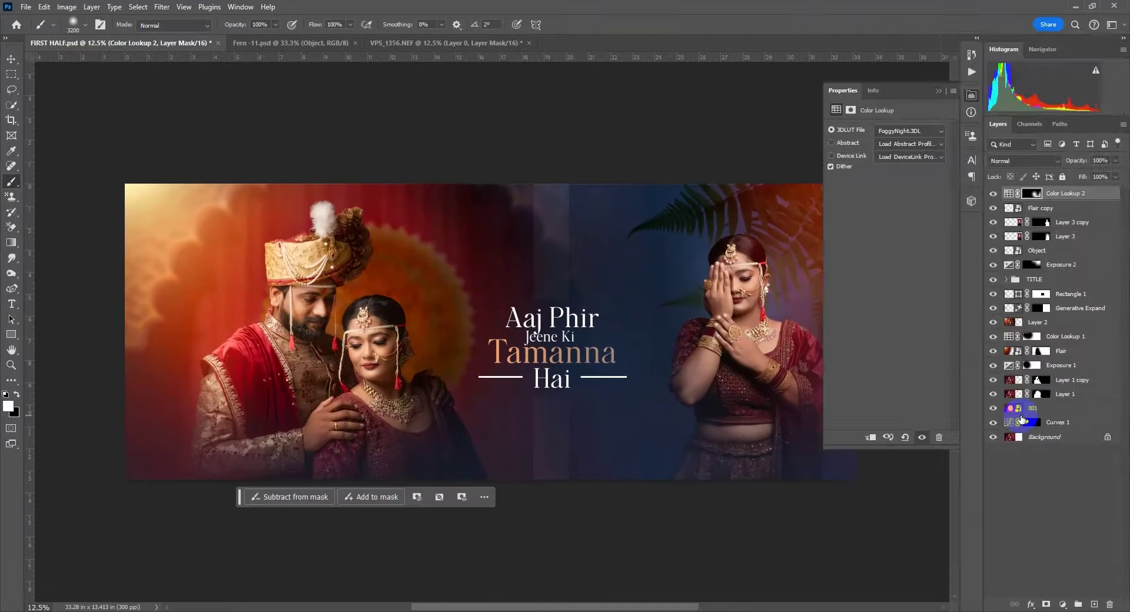
{"action": "key", "text": "Tab"}
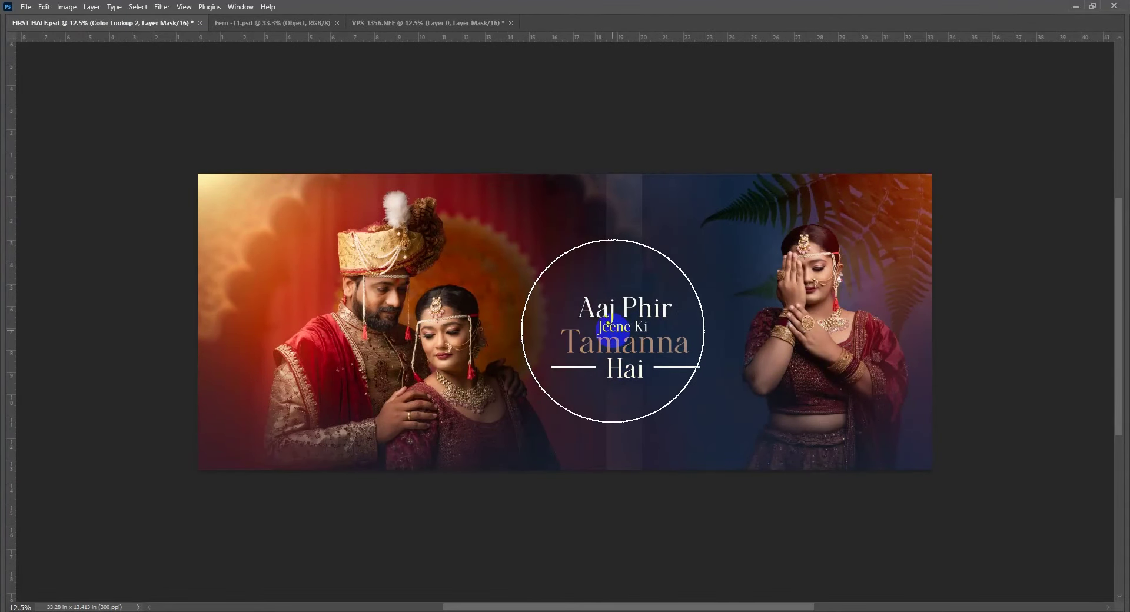
{"action": "scroll", "coordinate": [788, 332], "scroll_direction": "right", "scroll_amount": 2}
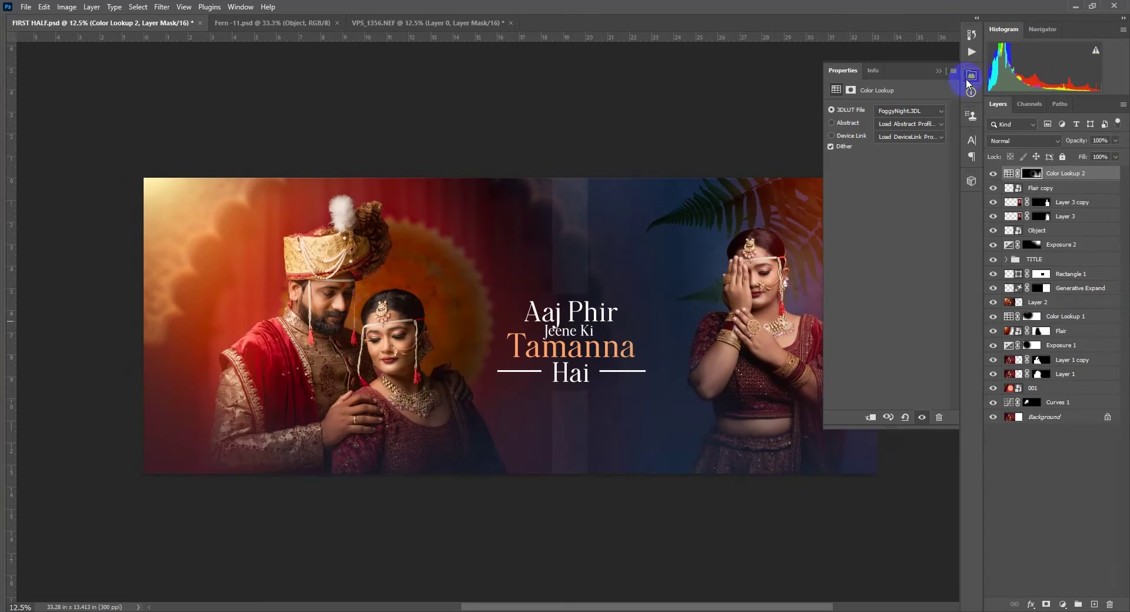
{"action": "left_click", "coordinate": [970, 77]}
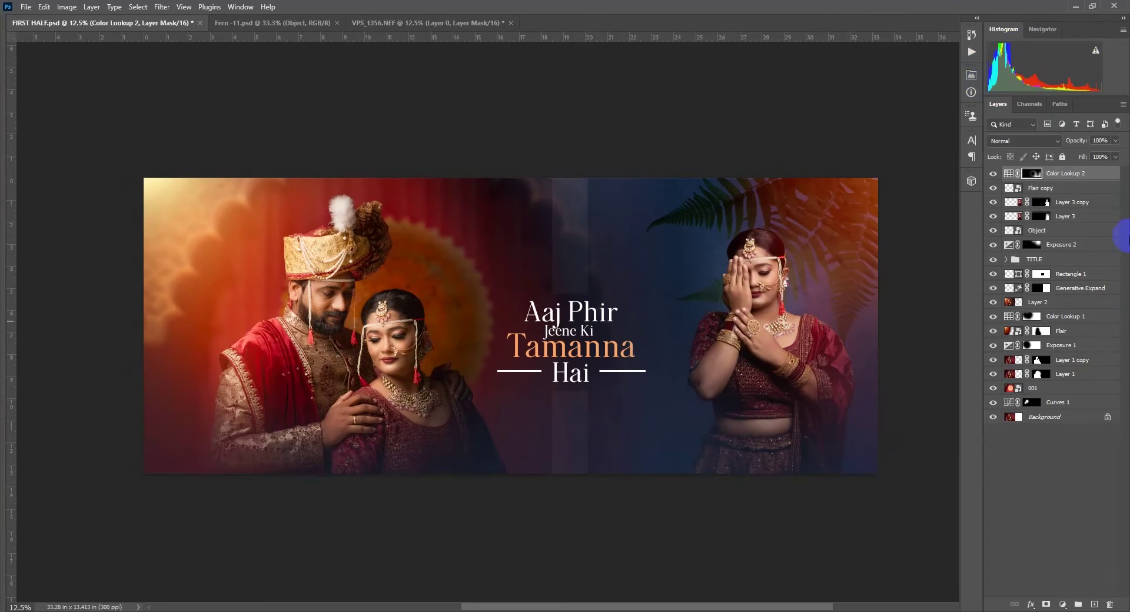